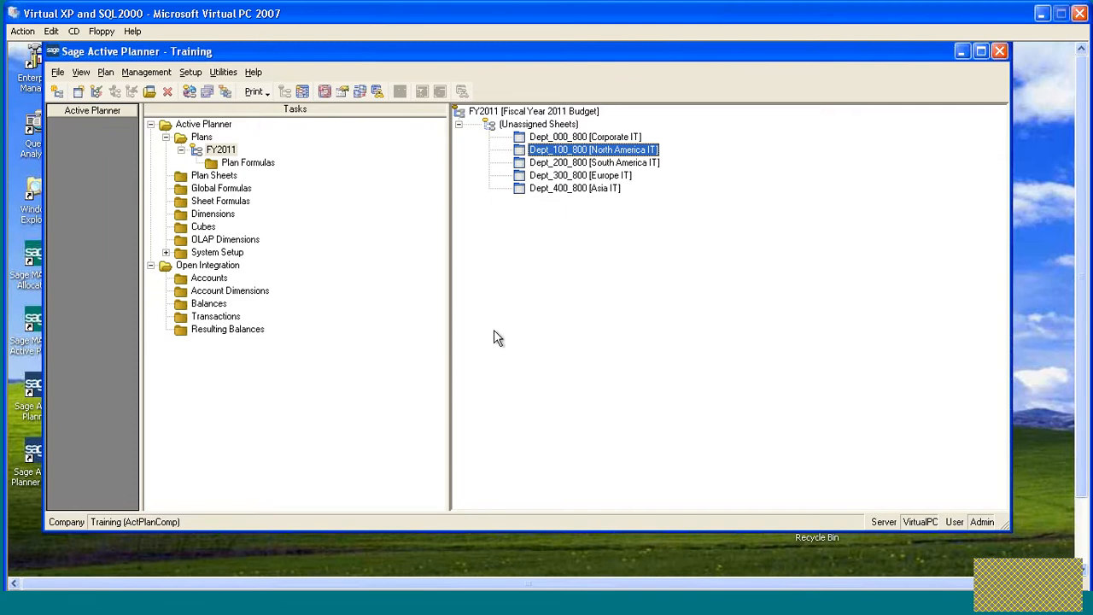
- Open the Dept_100_800 sheet's main properties and rename the sheet as Child
double_click(527, 152)
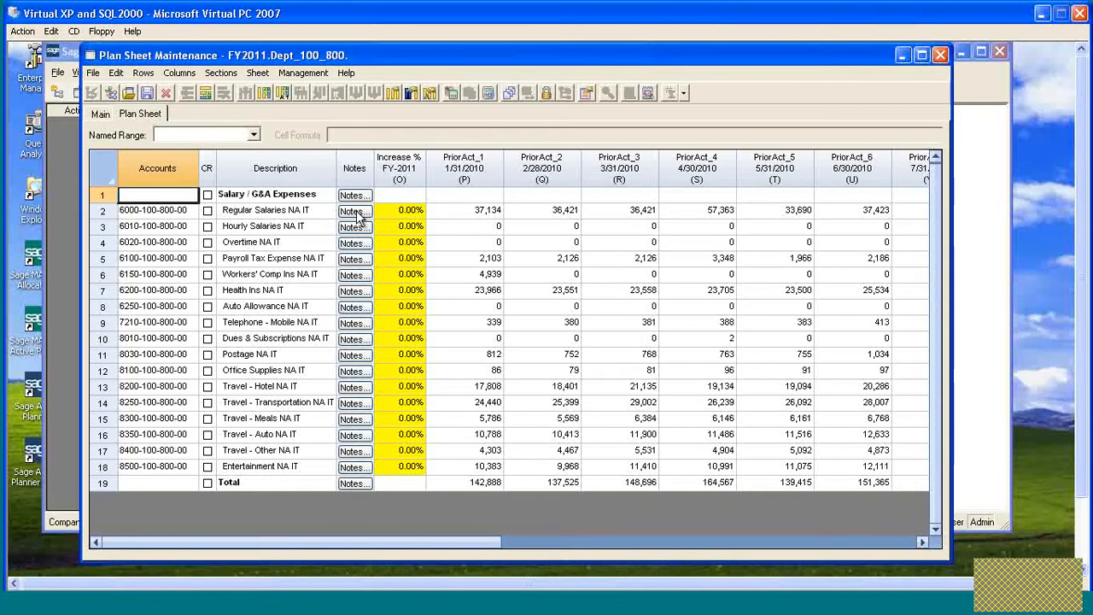
click(100, 113)
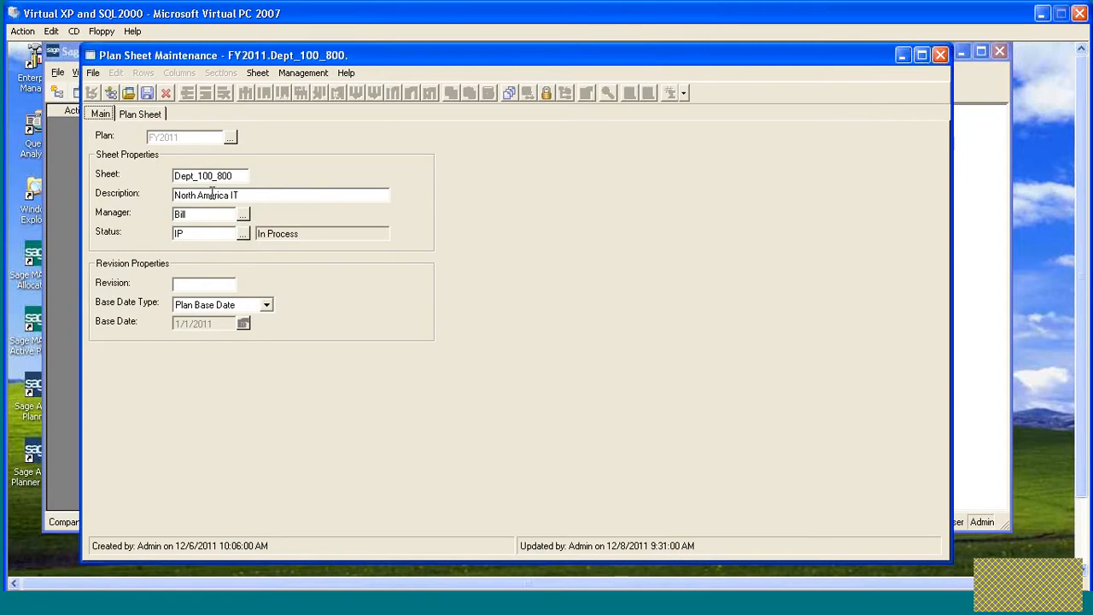
drag(239, 176, 141, 184)
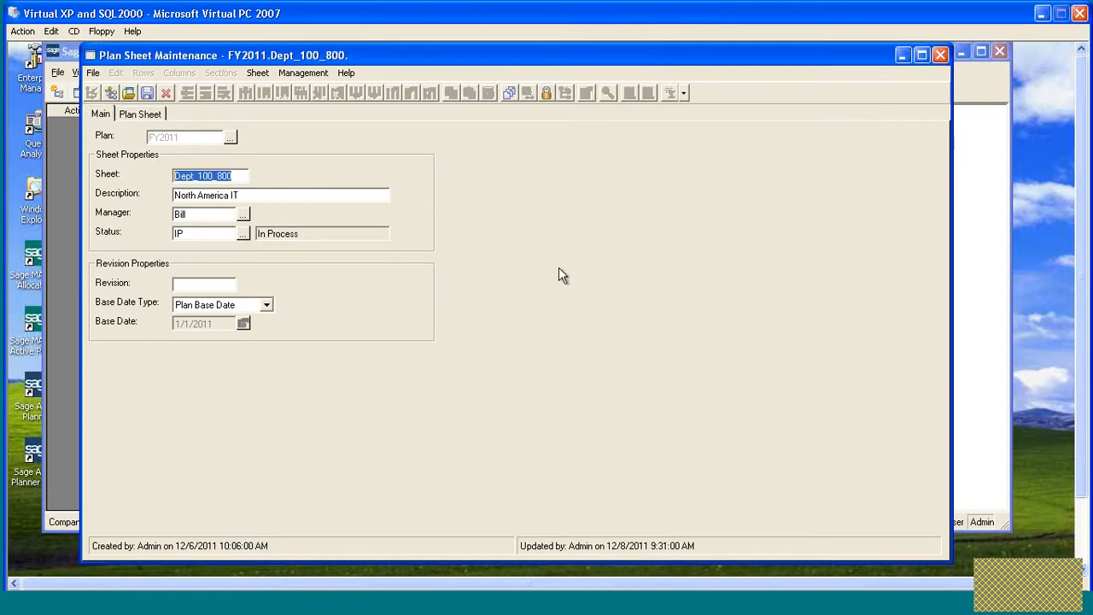
text(Childh)
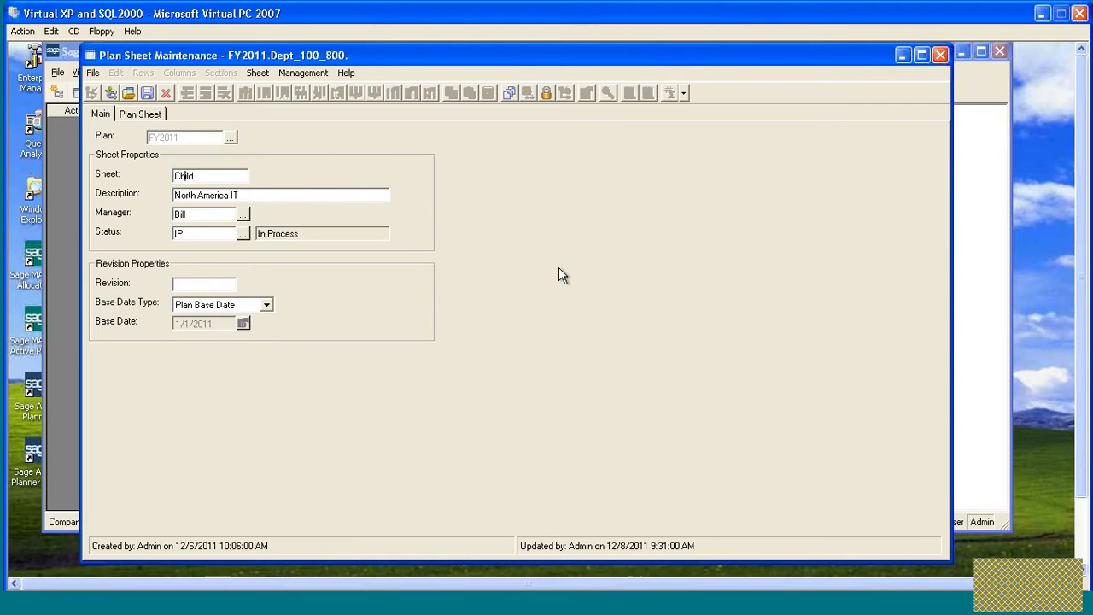
- Copy the sheet name into the description and save the Child sheet
drag(210, 176, 151, 176)
key(ctrl+c)
drag(251, 197, 140, 194)
key(ctrl+v)
click(147, 93)
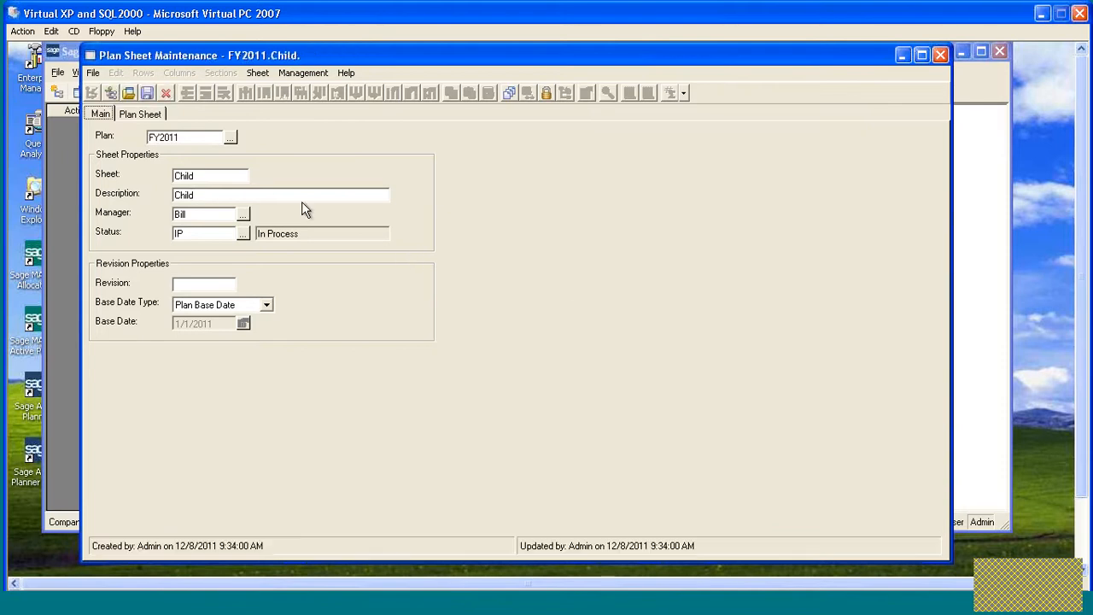
- Rename the sheet and its description as Parent, insert it as a new record, and close the sheet window
double_click(203, 176)
text(Parent)
drag(222, 176, 144, 181)
key(ctrl+c)
drag(209, 195, 167, 196)
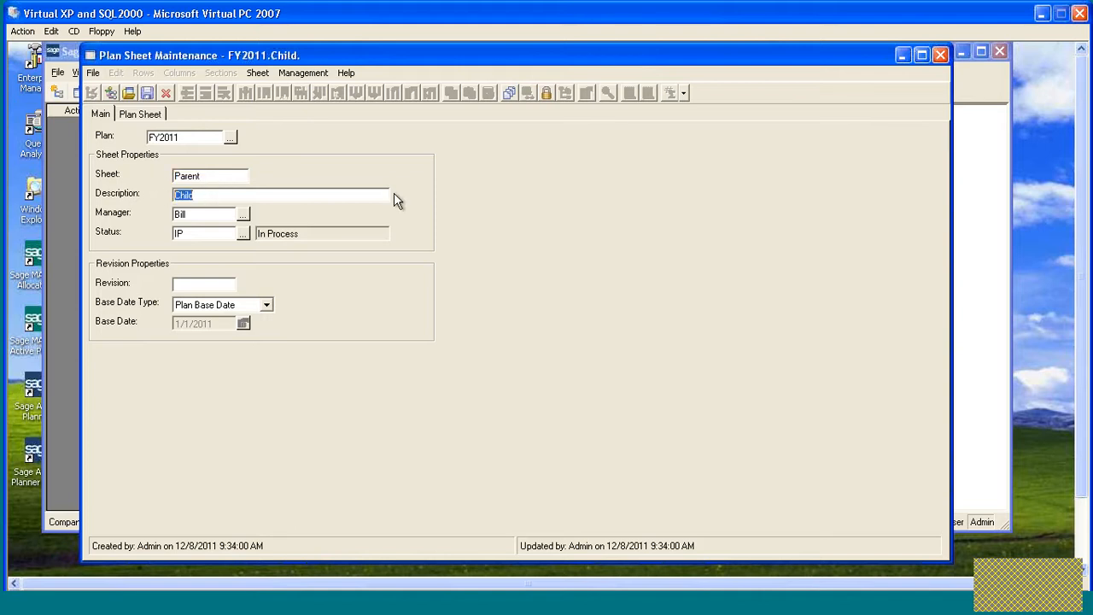
key(ctrl+v)
click(148, 94)
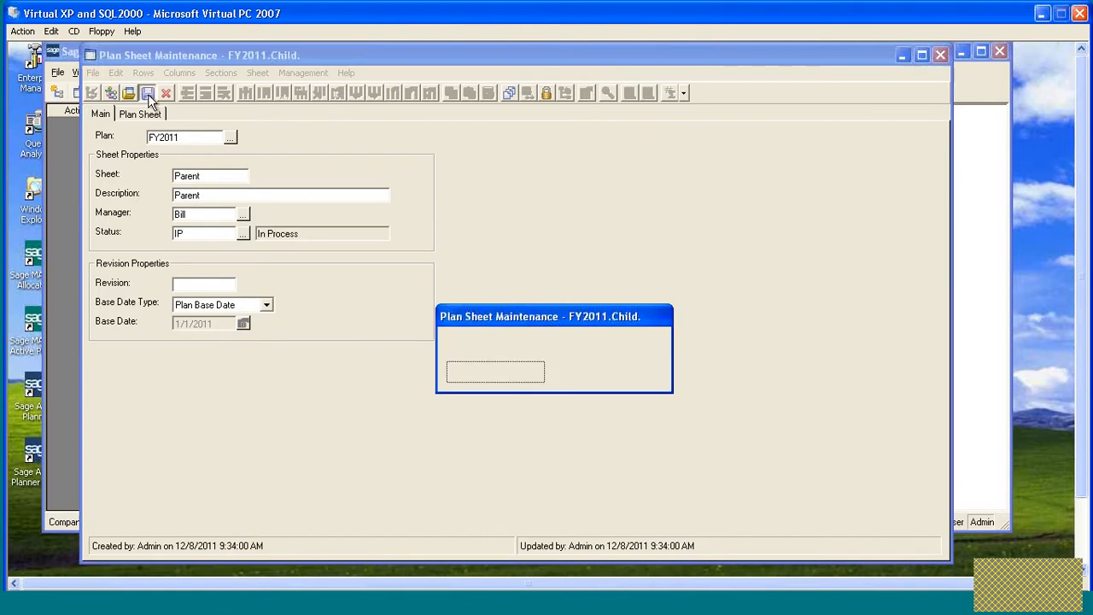
click(504, 373)
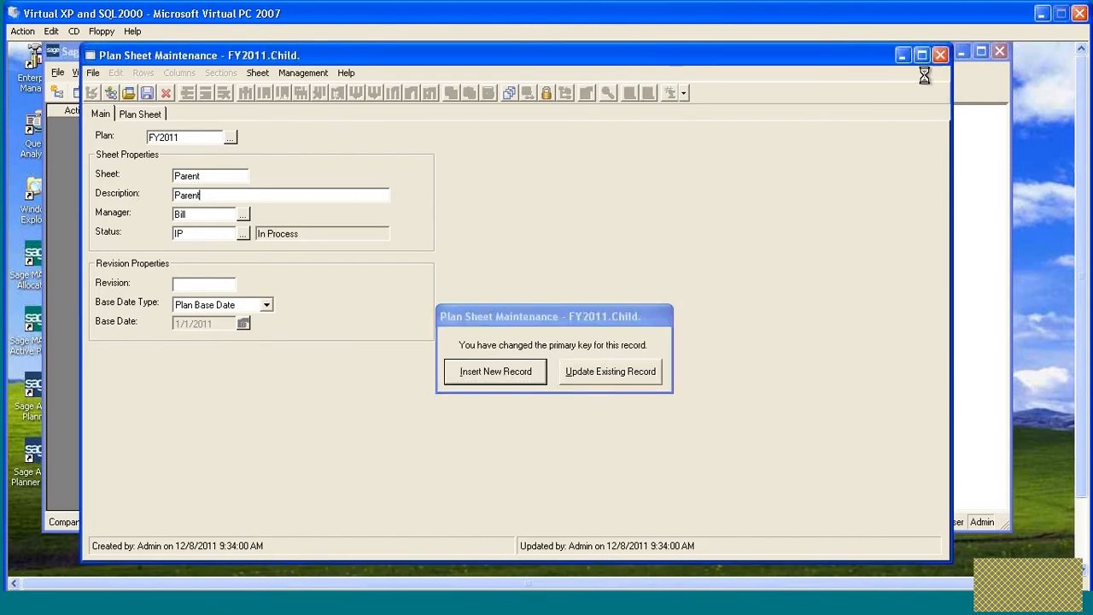
click(939, 55)
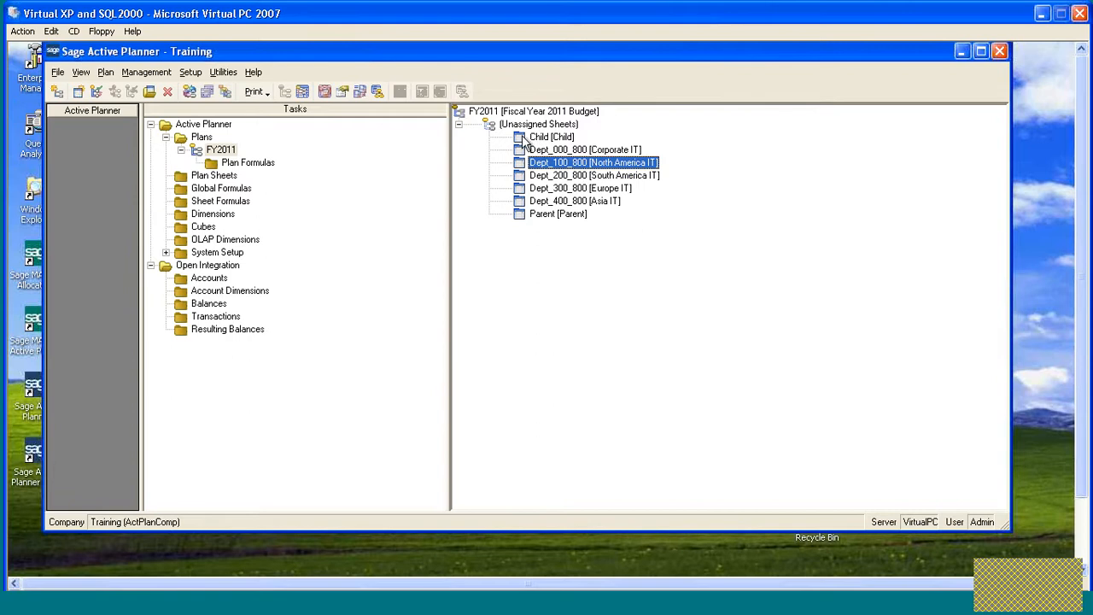
- Nest the Child sheet under the Parent sheet in the plan tree and open it
drag(521, 144, 554, 215)
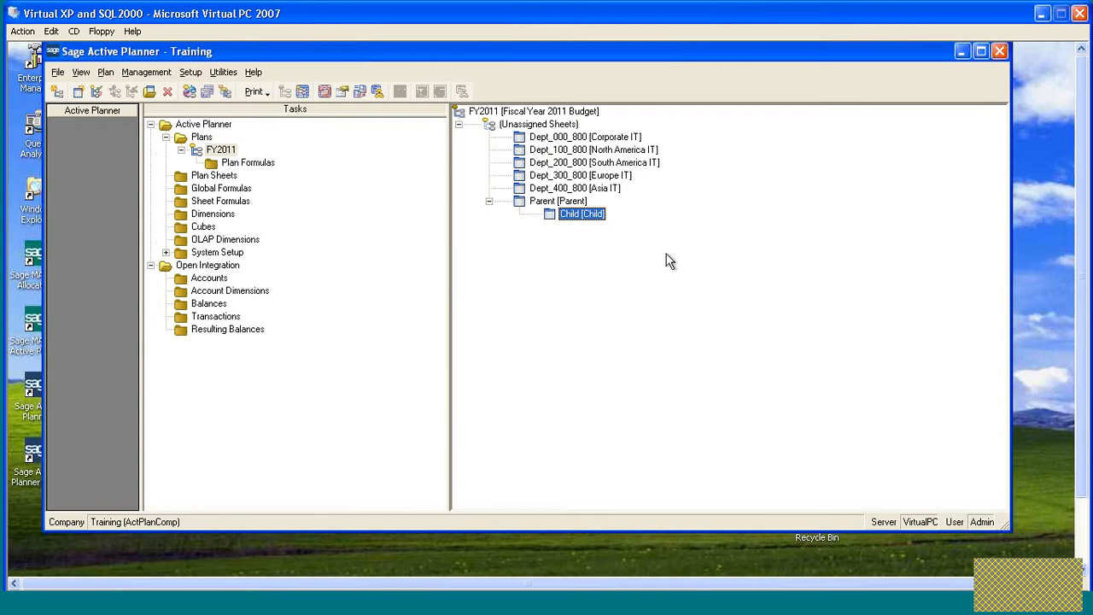
double_click(550, 215)
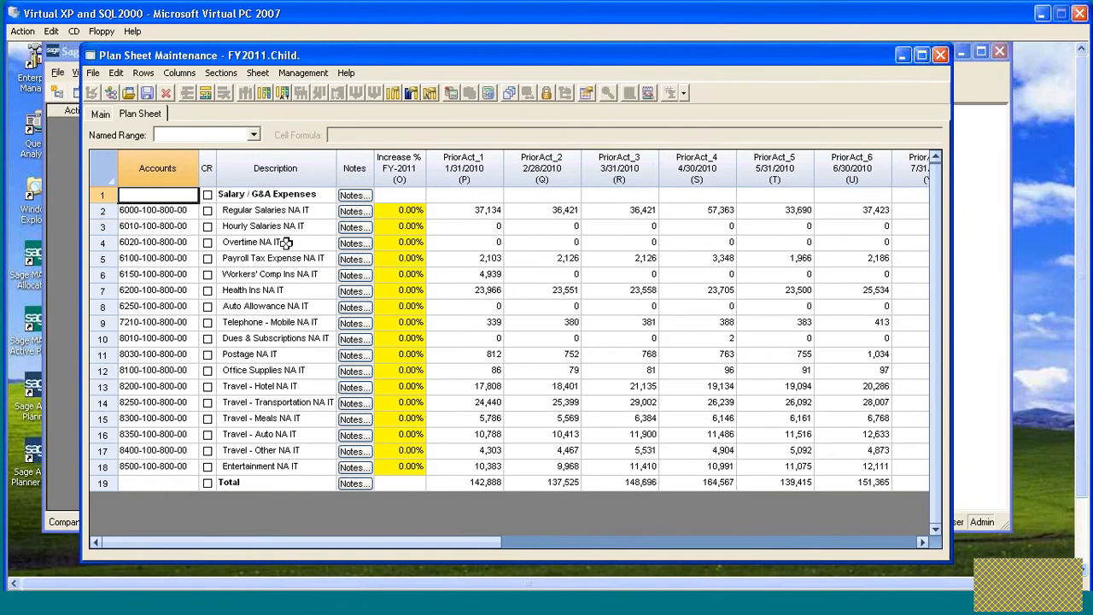
- Insert three blank rows above Auto Allowance and label the first one Total Salary
drag(102, 306, 100, 339)
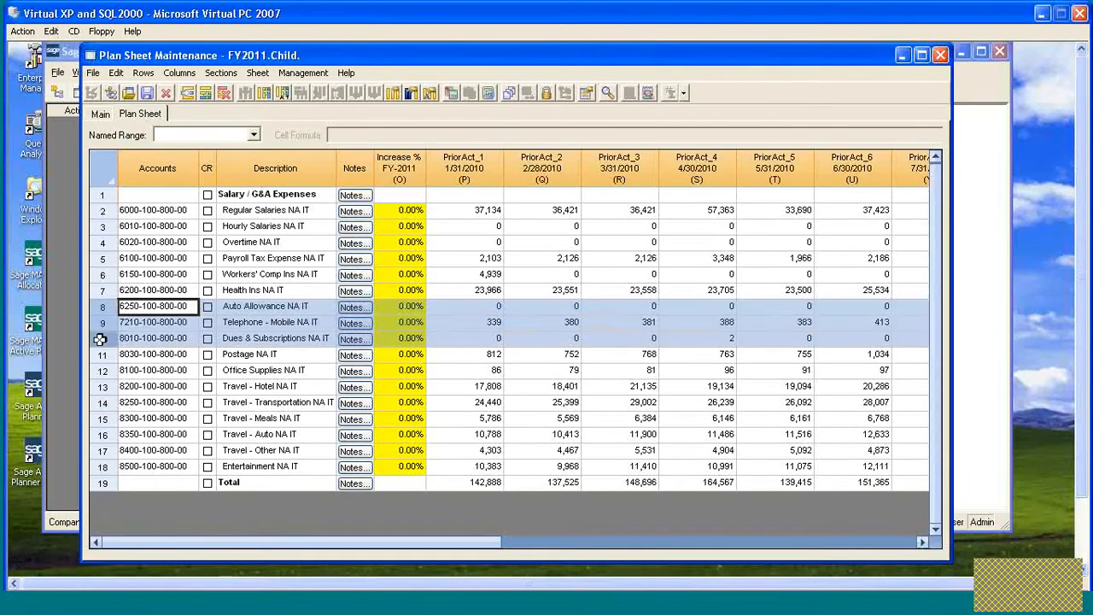
click(190, 95)
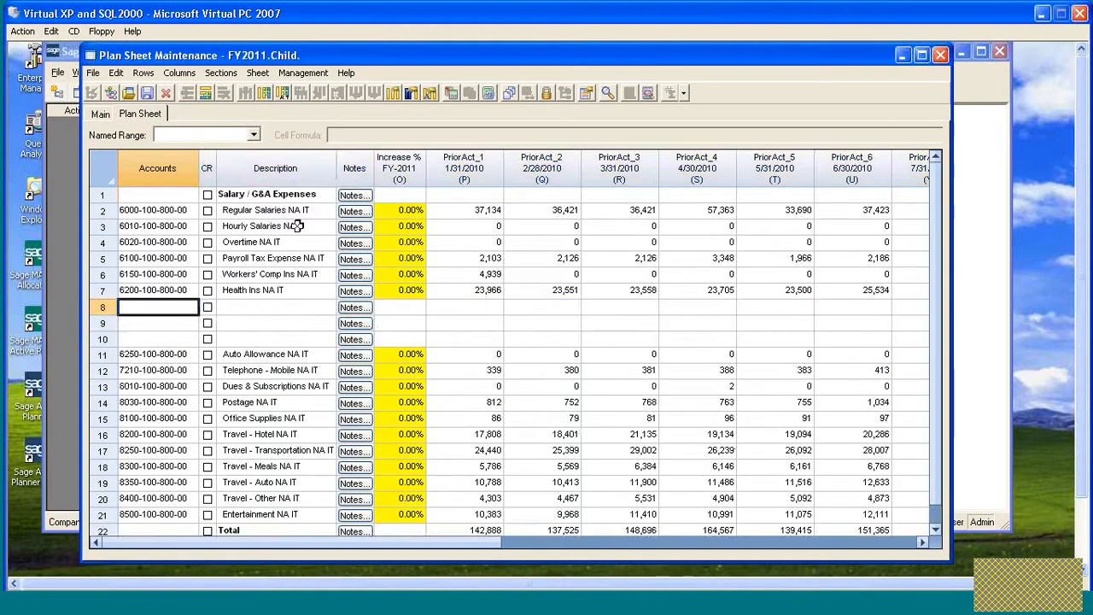
click(265, 306)
text(T)
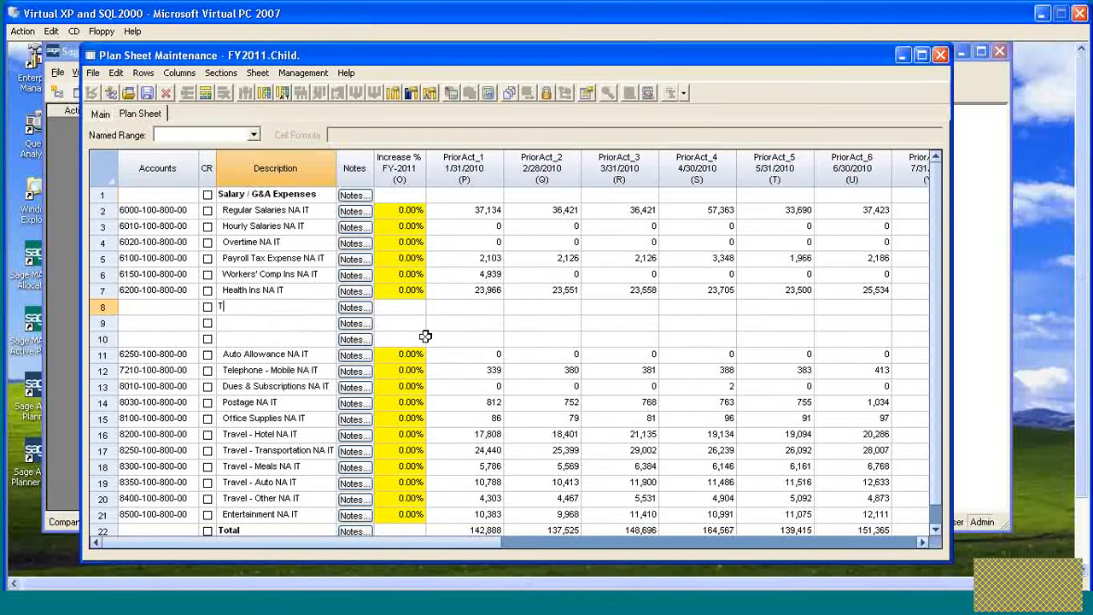
text(otal Salary)
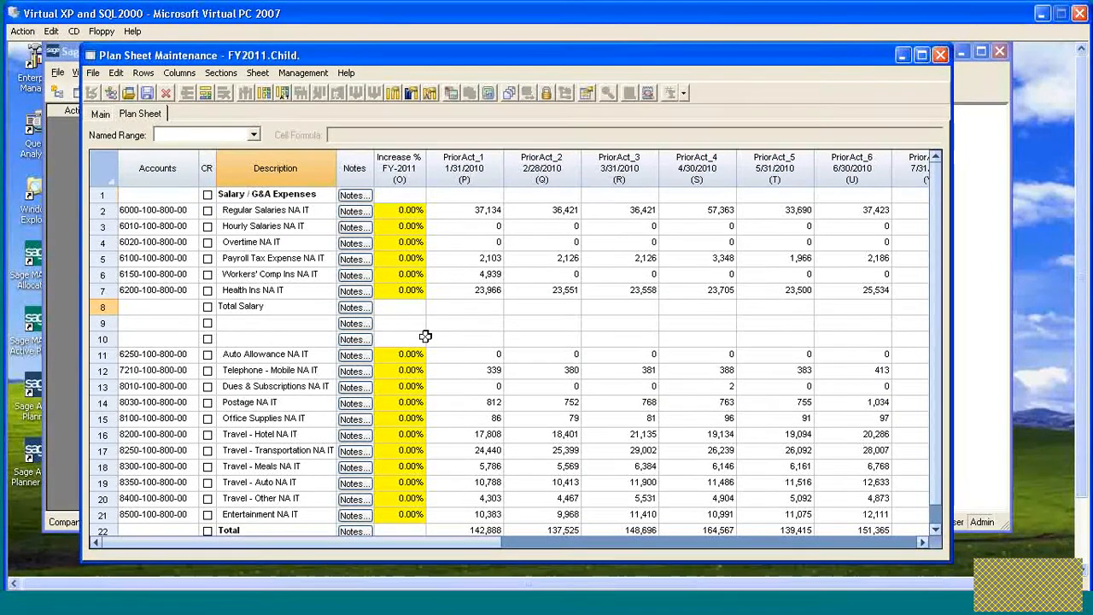
key(Return)
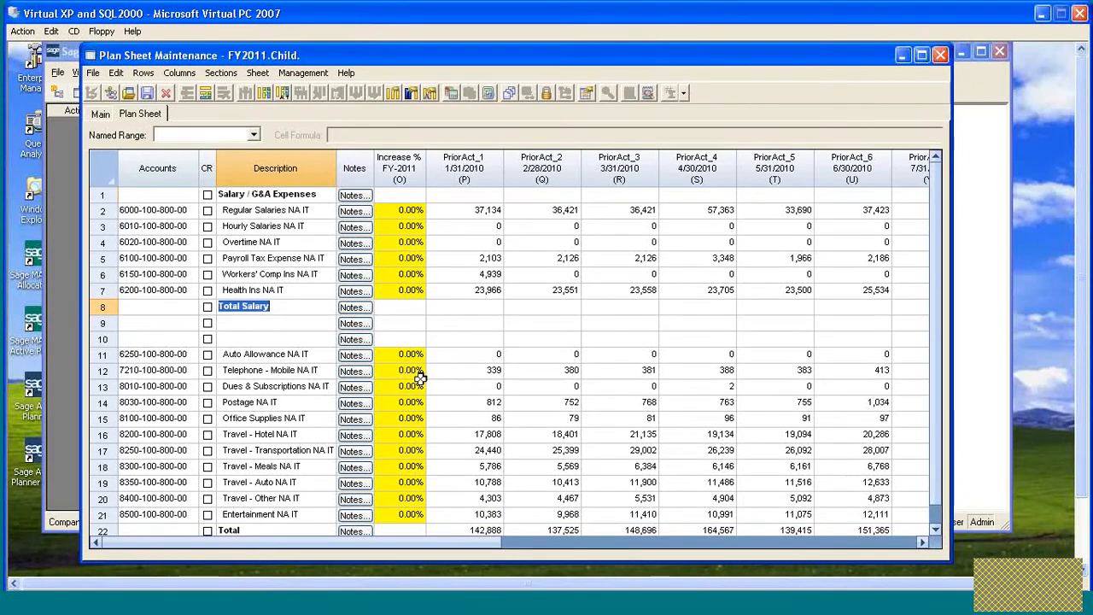
- Rename the bottom Total row as Total G&A
scroll(404, 375, down, 1)
click(263, 514)
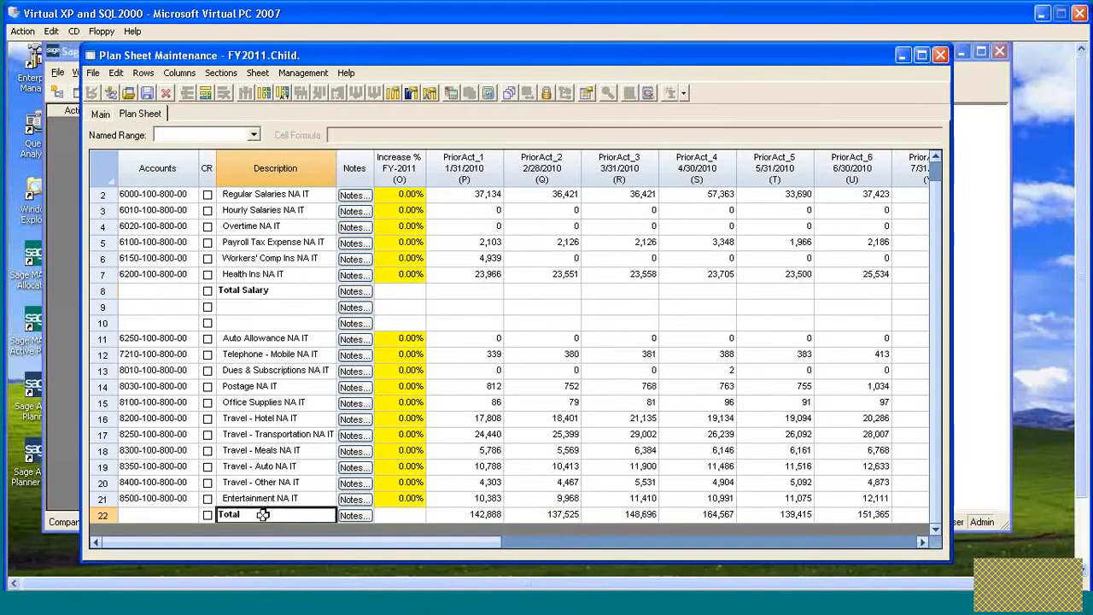
double_click(263, 515)
click(263, 513)
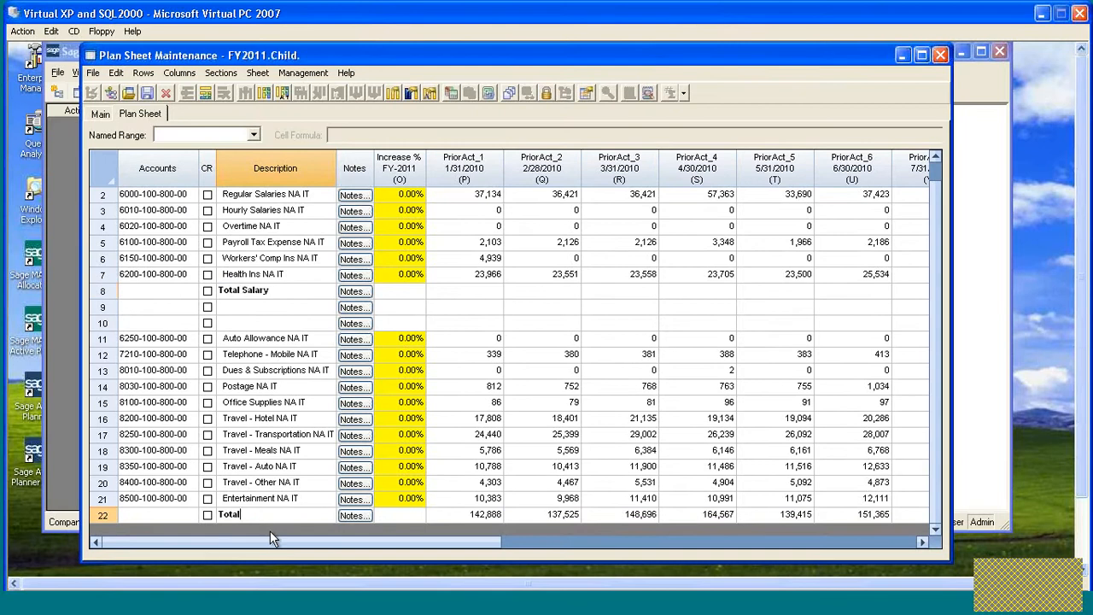
text(G&A)
- Label the third inserted row as G&A Expense
click(258, 325)
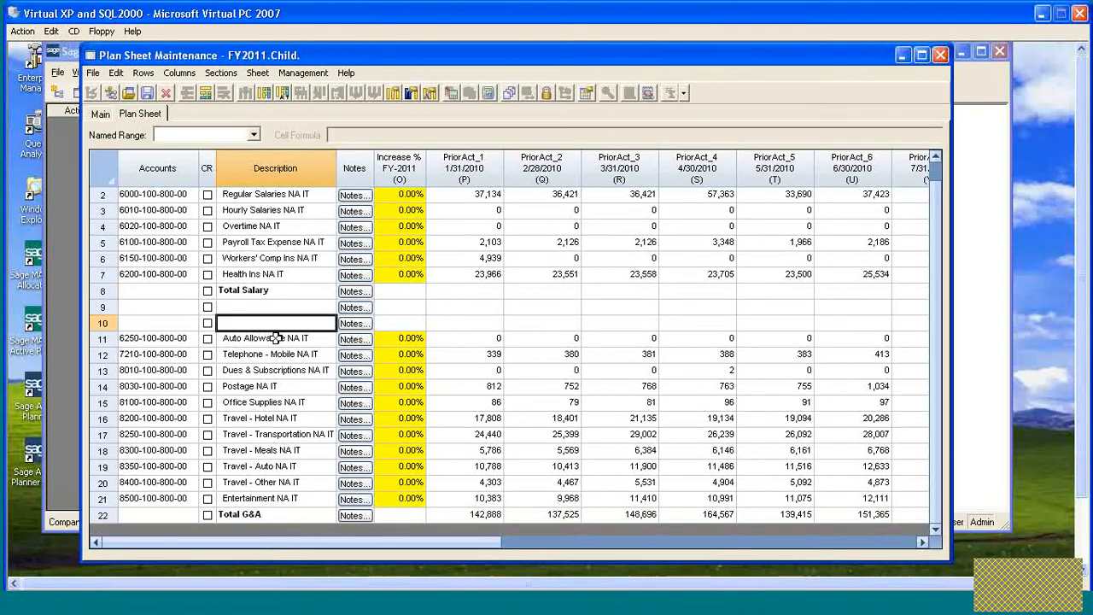
text(G&A )
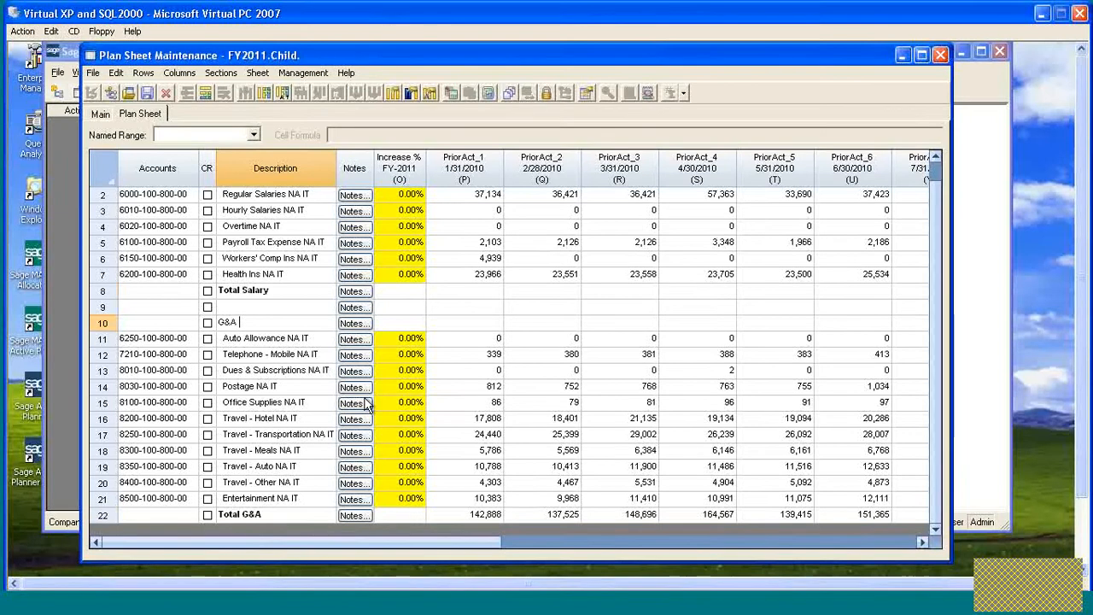
text(Expense)
key(Return)
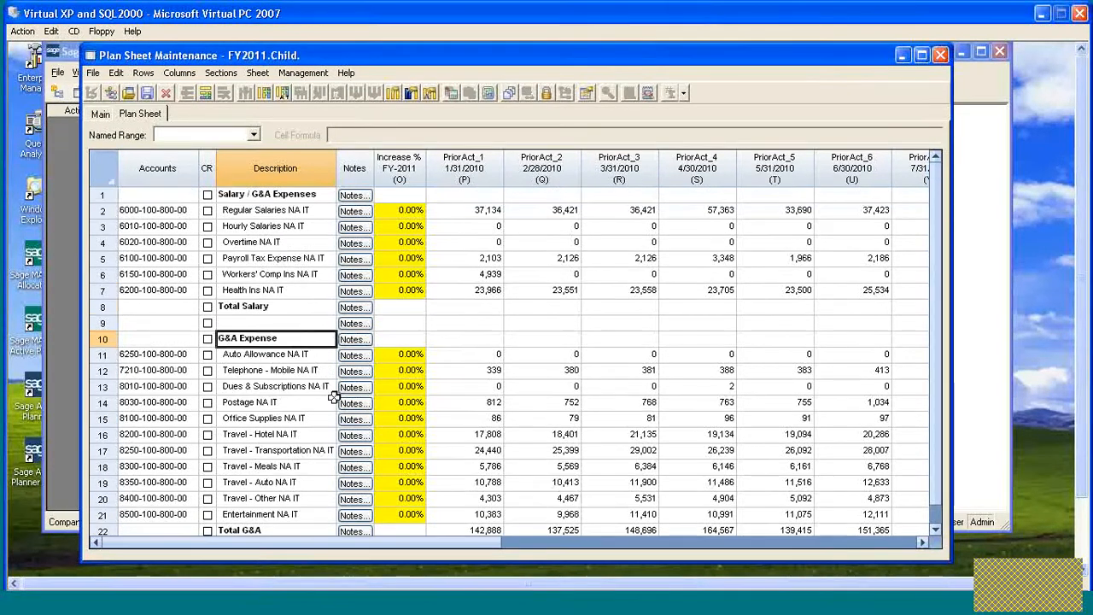
- Change the row 1 heading to Salary Expenses
double_click(261, 196)
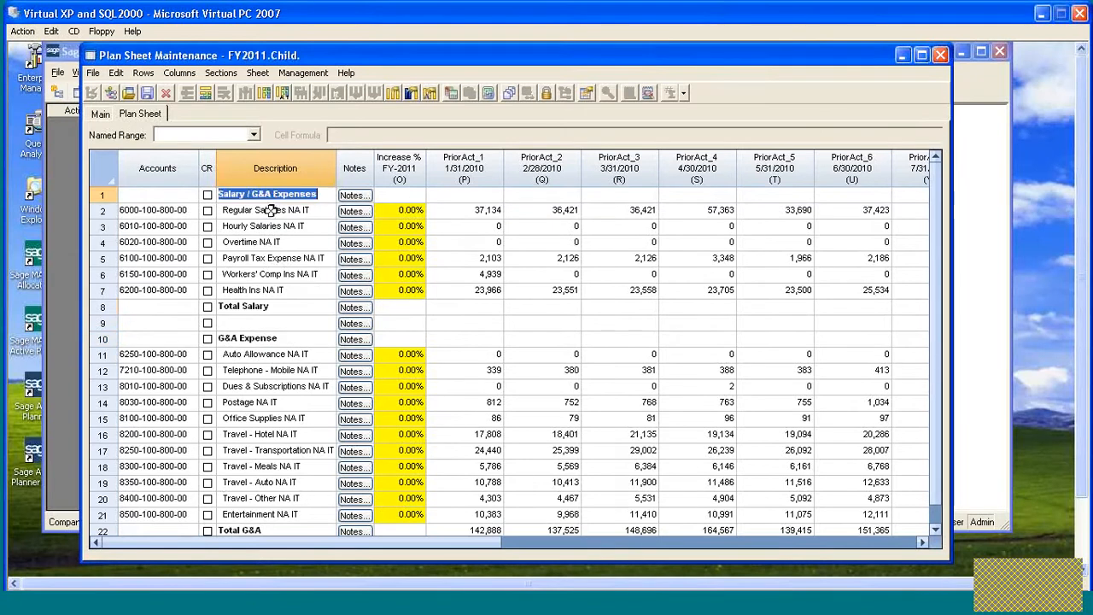
click(272, 195)
key(BackSpace)
key(BackSpace)
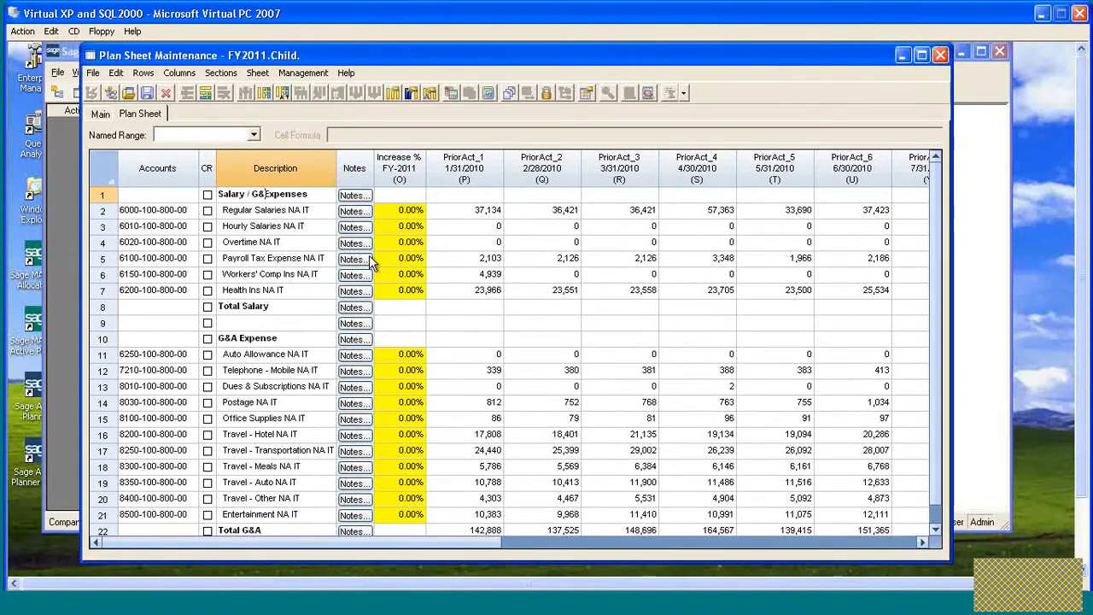
key(BackSpace)
key(BackSpace)
key(BackSpace)
key(BackSpace)
key(Tab)
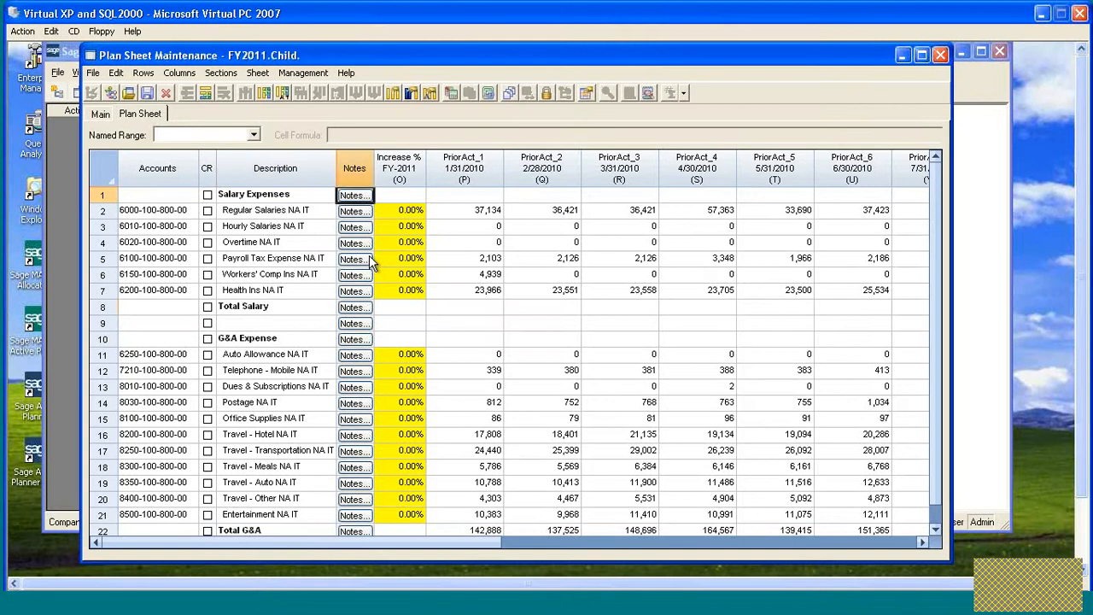
- Sum January's salary rows into the Total Salary row and paste the formula across the whole row
click(470, 307)
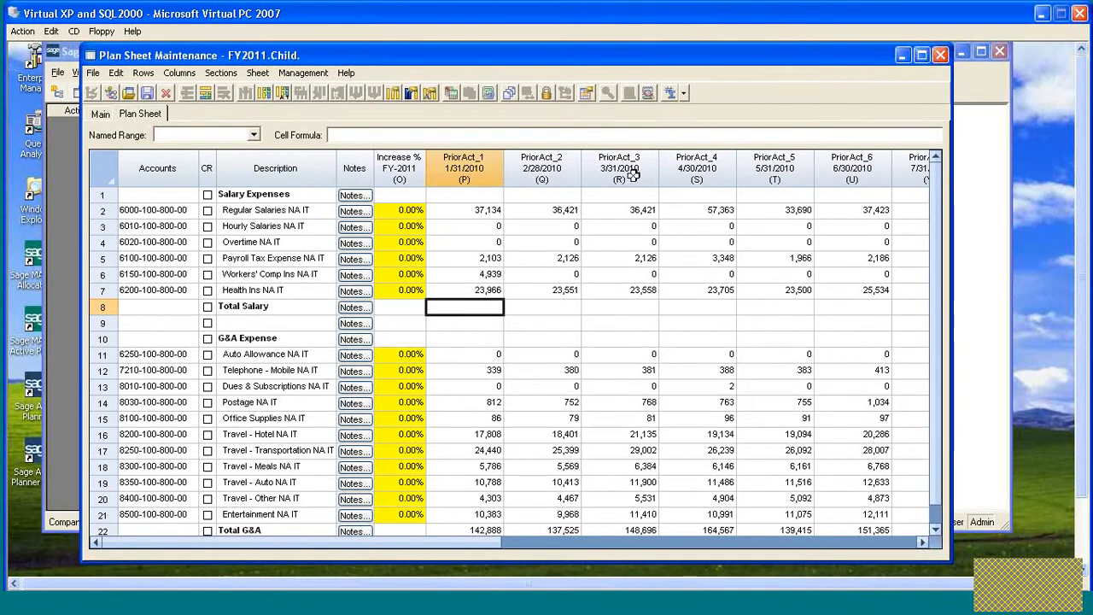
drag(487, 210, 487, 292)
click(684, 92)
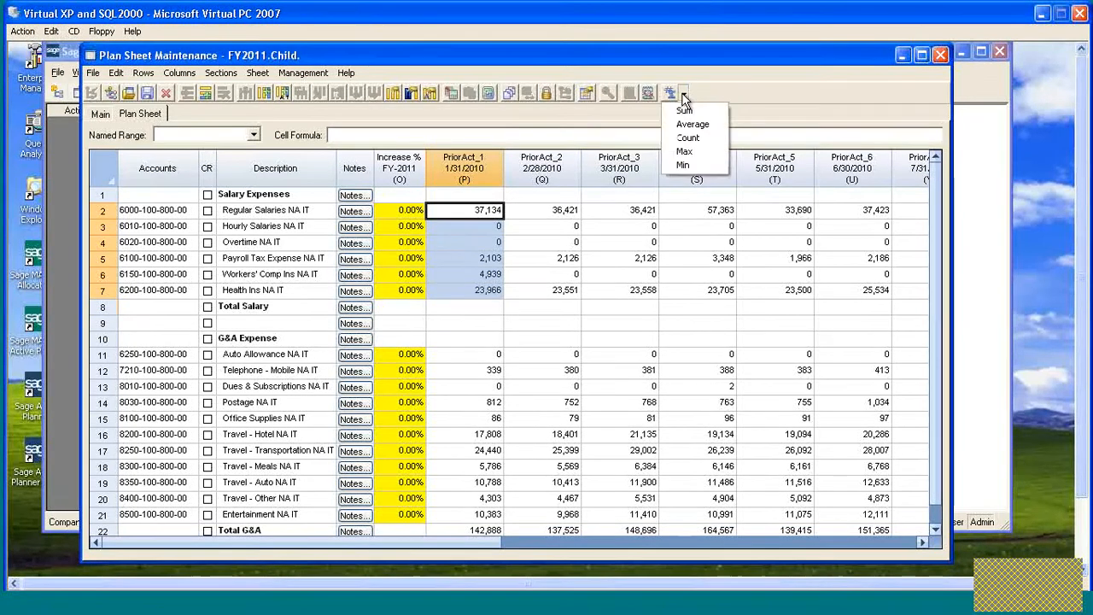
click(684, 110)
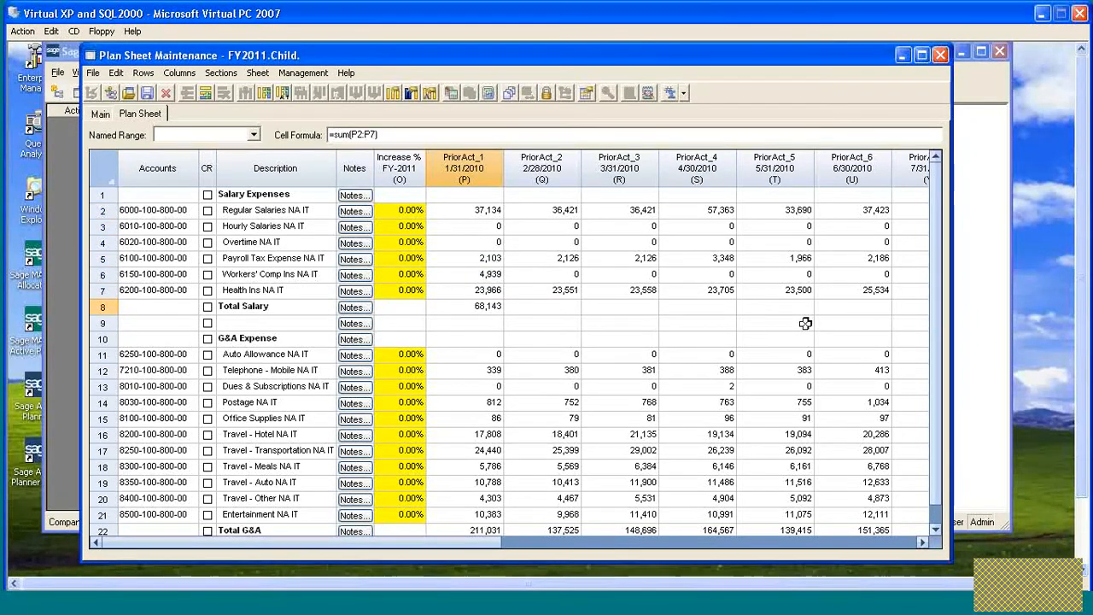
key(shift+End)
text(68,963	70,079	64,222	79,794	52,129	55,421	791,669)
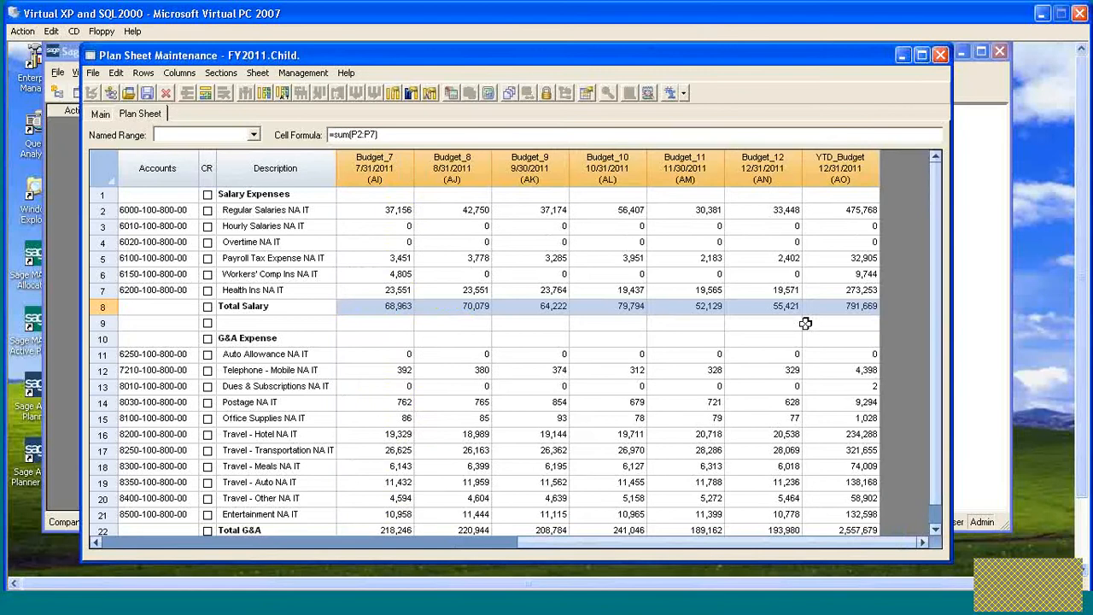
- Sum January's G&A expense rows into the Total G&A cell
key(Down)
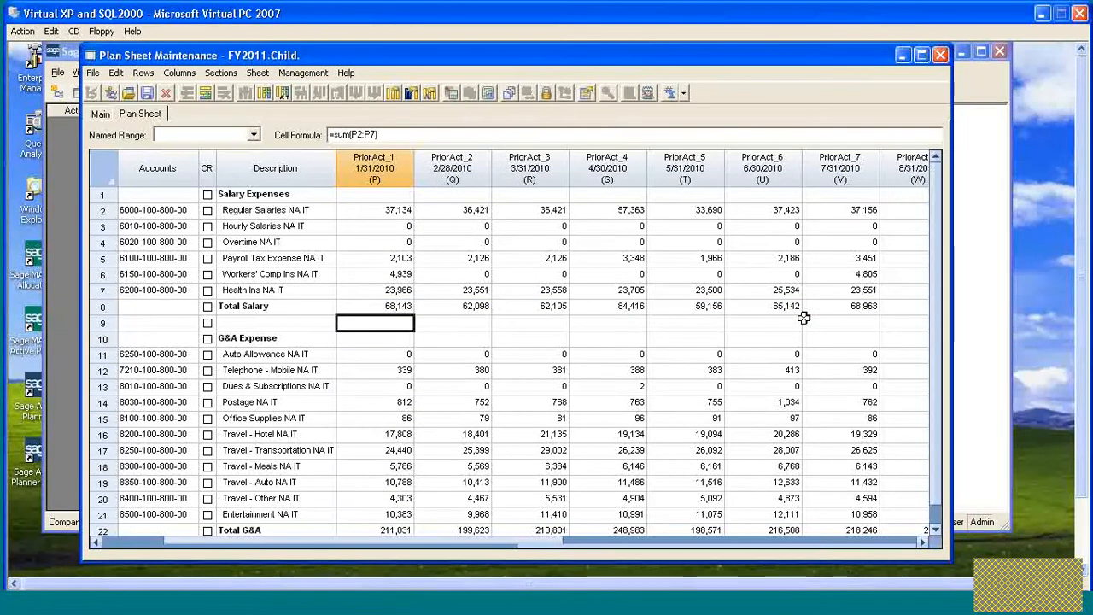
key(Down)
key(Down)
key(Down)
scroll(586, 354, down, 1)
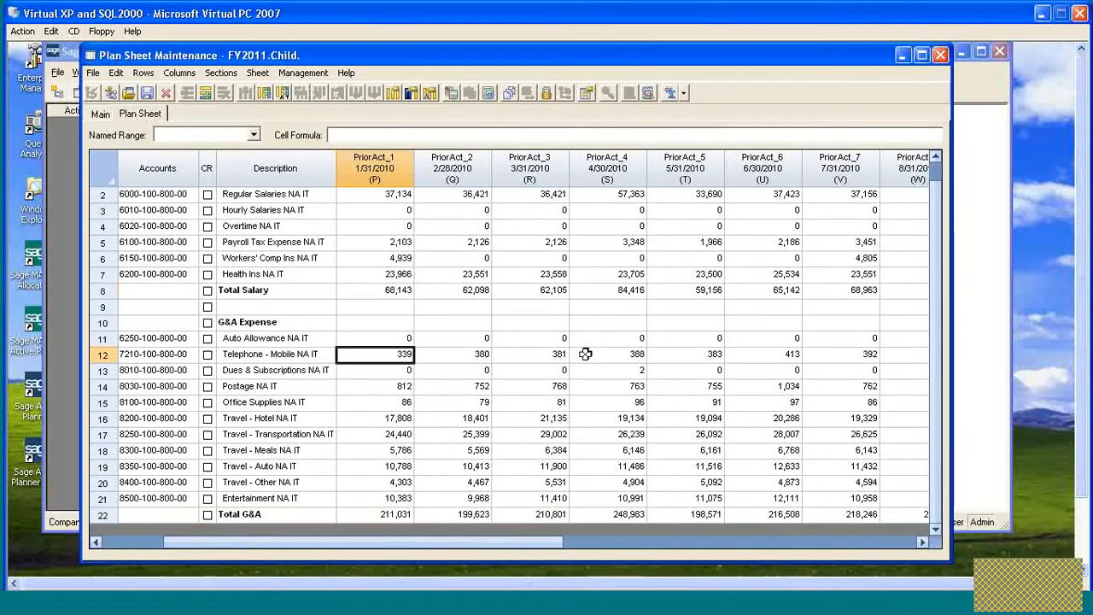
drag(391, 338, 390, 500)
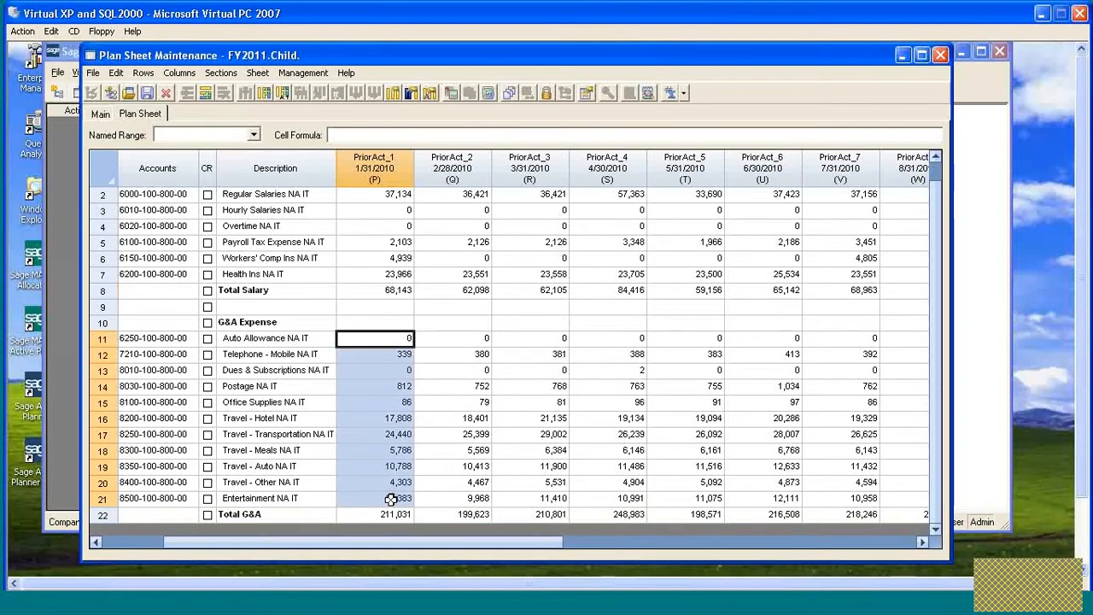
click(683, 94)
click(690, 108)
- Fill the Total G&A formula right across all month columns
click(396, 515)
key(ctrl+shift+Right)
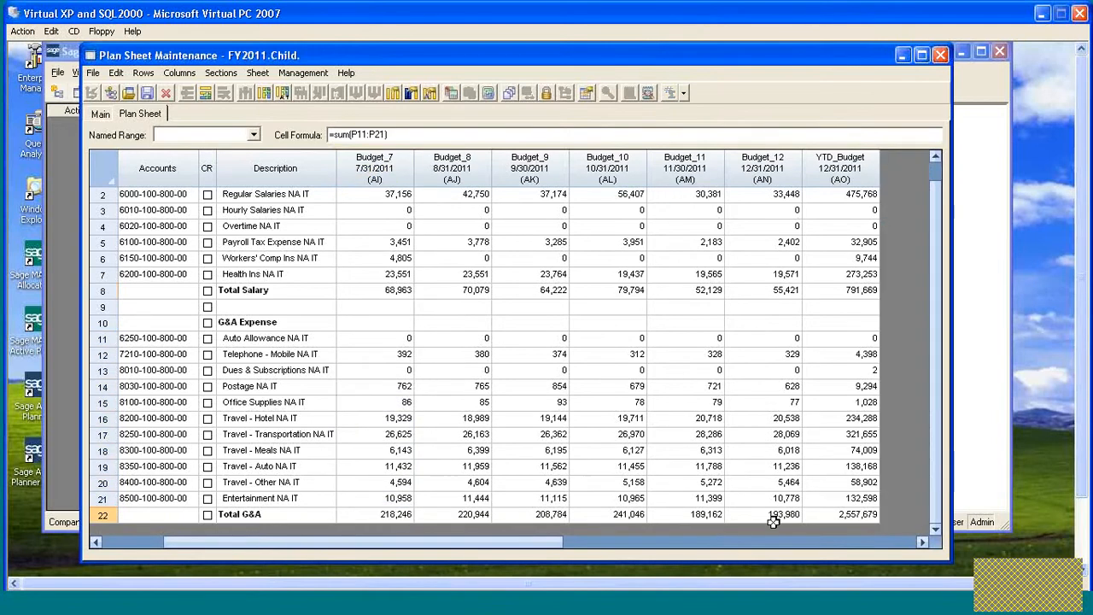
key(ctrl+r)
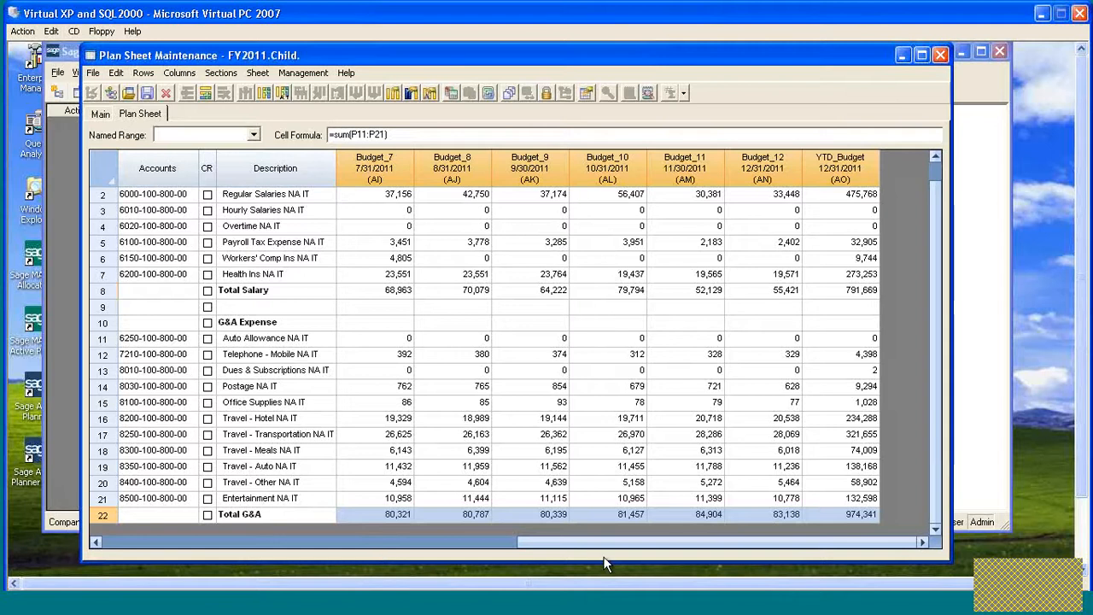
drag(600, 549, 163, 543)
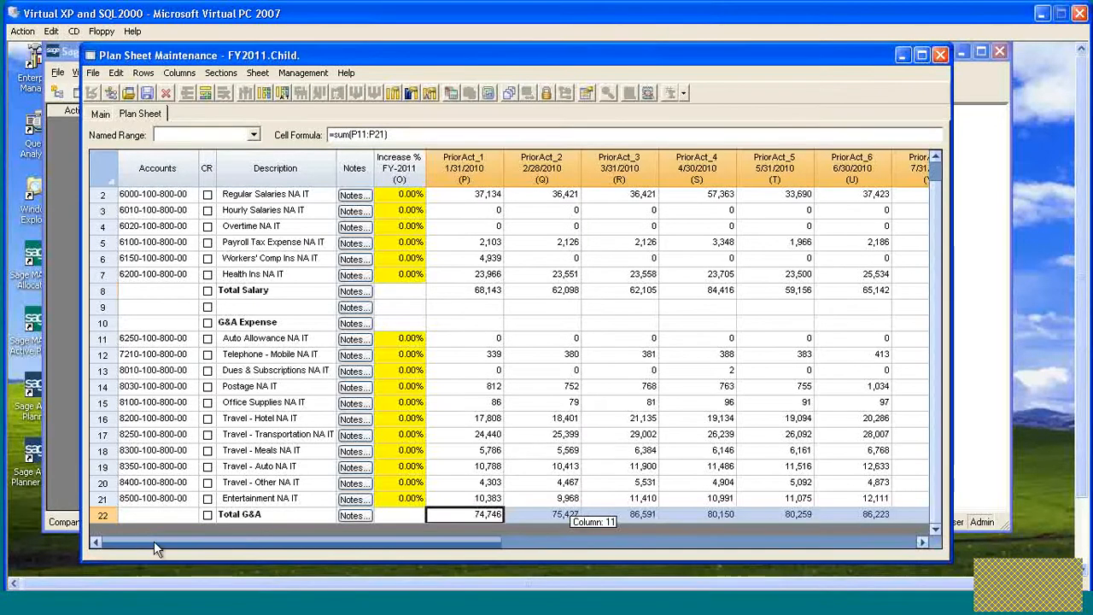
scroll(373, 336, up, 1)
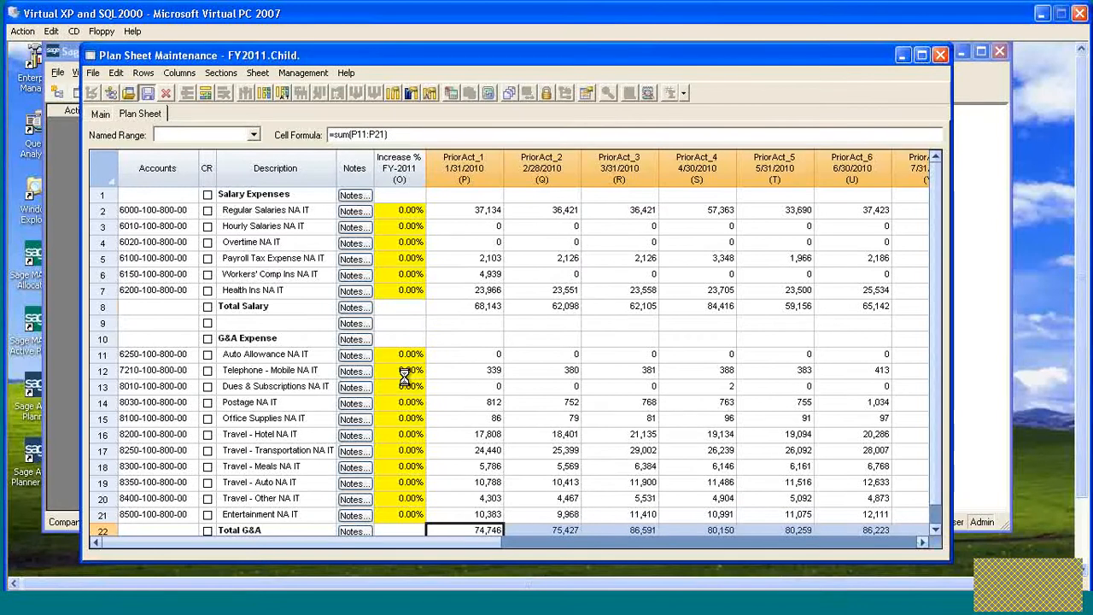
- Display the Parent Row ID column on the Child sheet through its view options
click(448, 336)
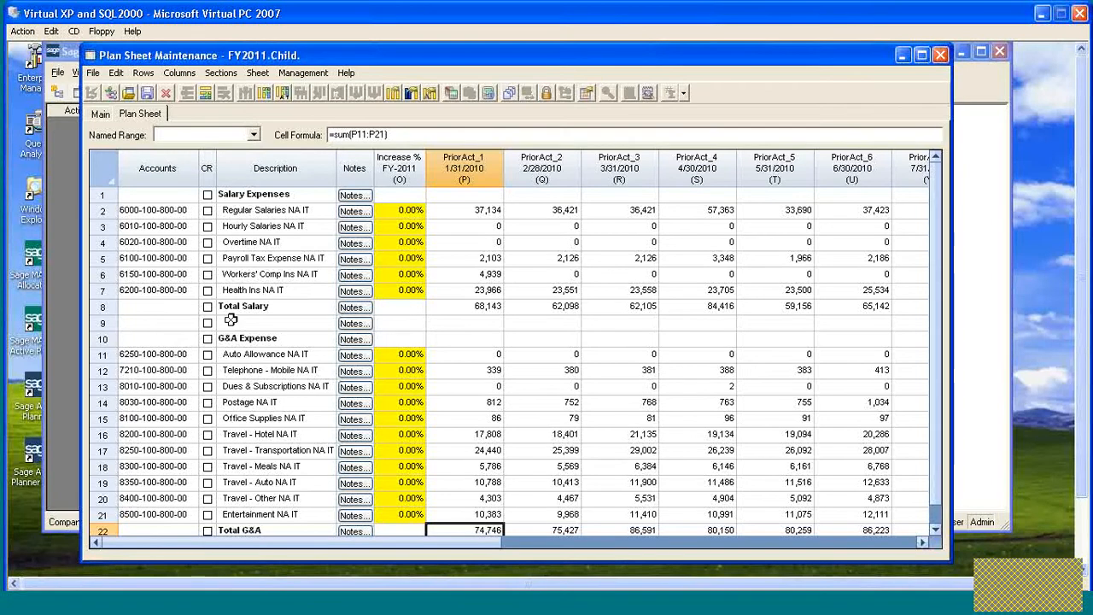
click(257, 73)
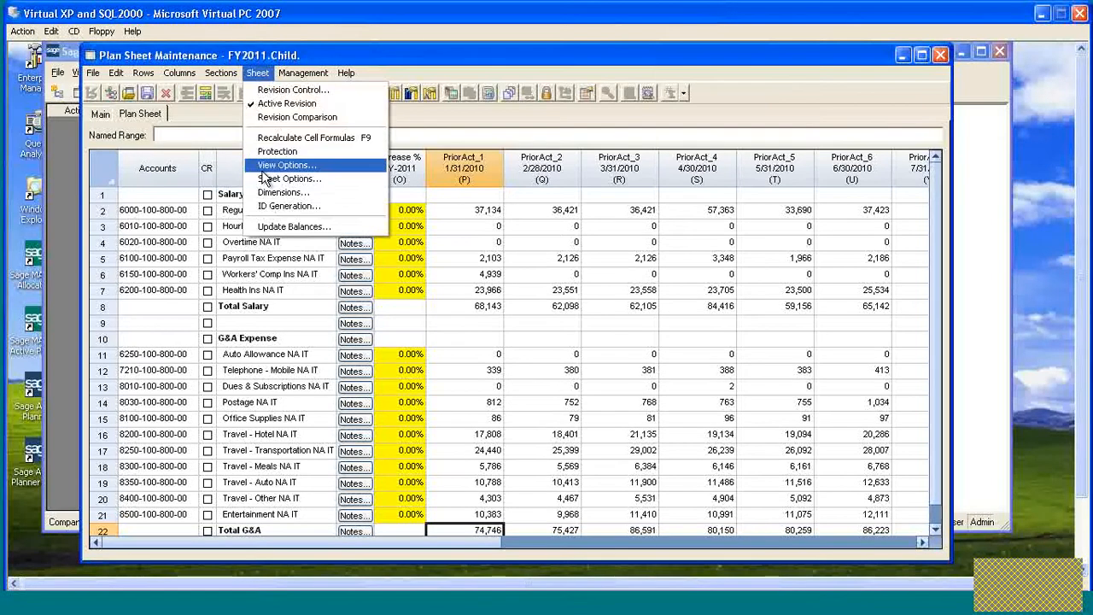
click(327, 163)
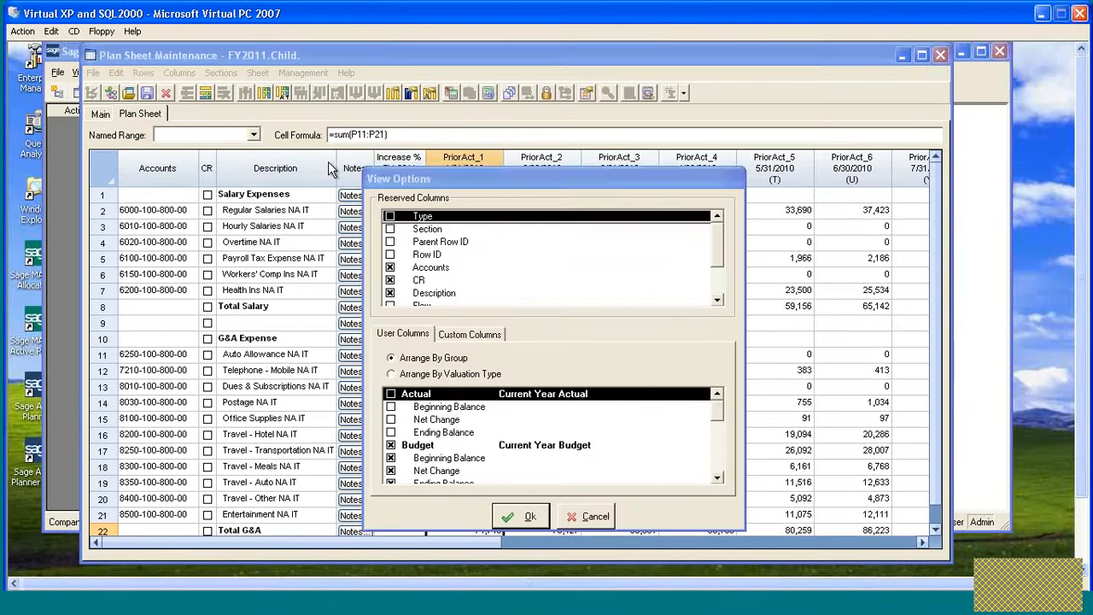
click(391, 243)
click(523, 516)
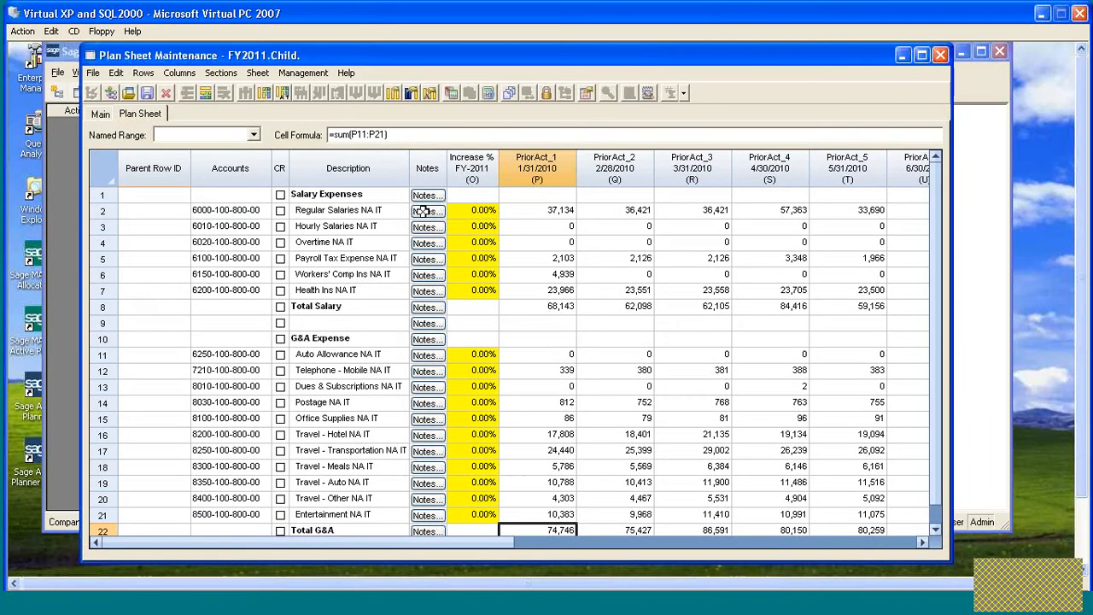
- Open the Column Manager to review the sheet's column definitions, then close it
click(176, 307)
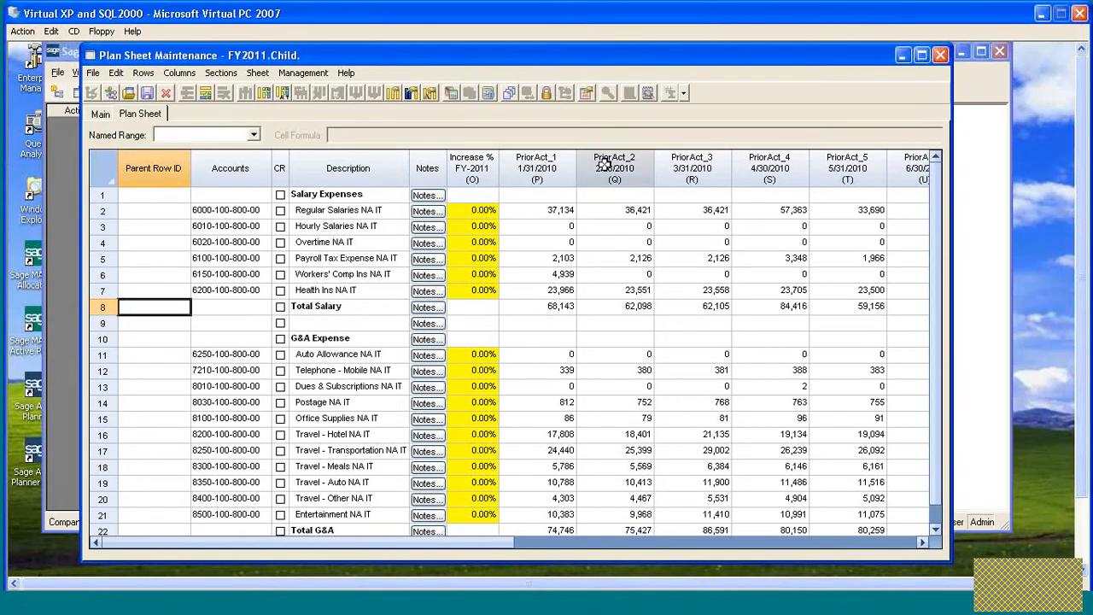
click(563, 167)
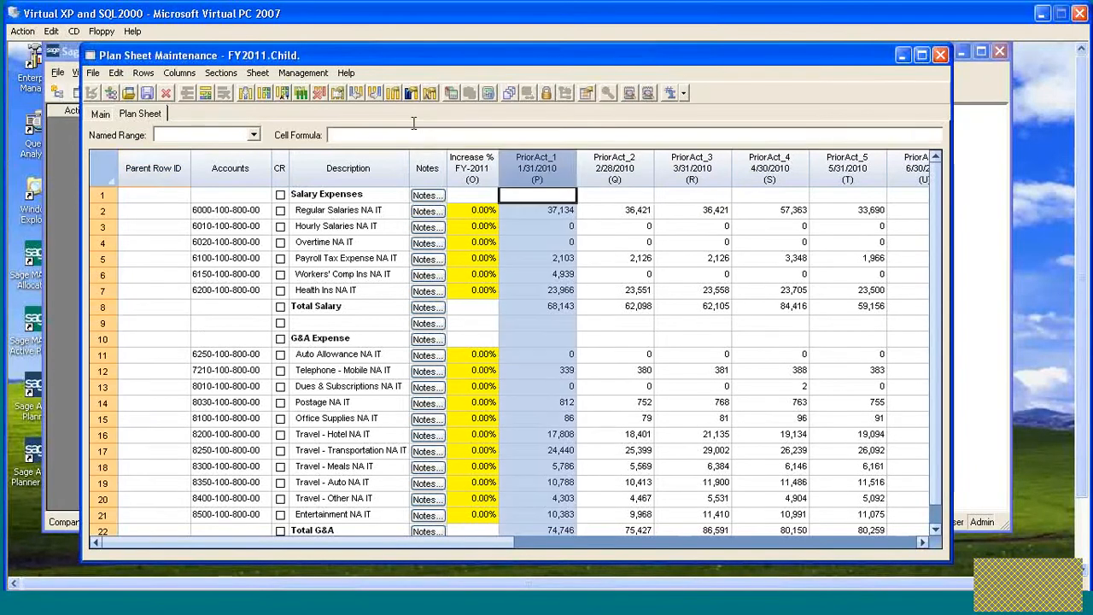
click(396, 101)
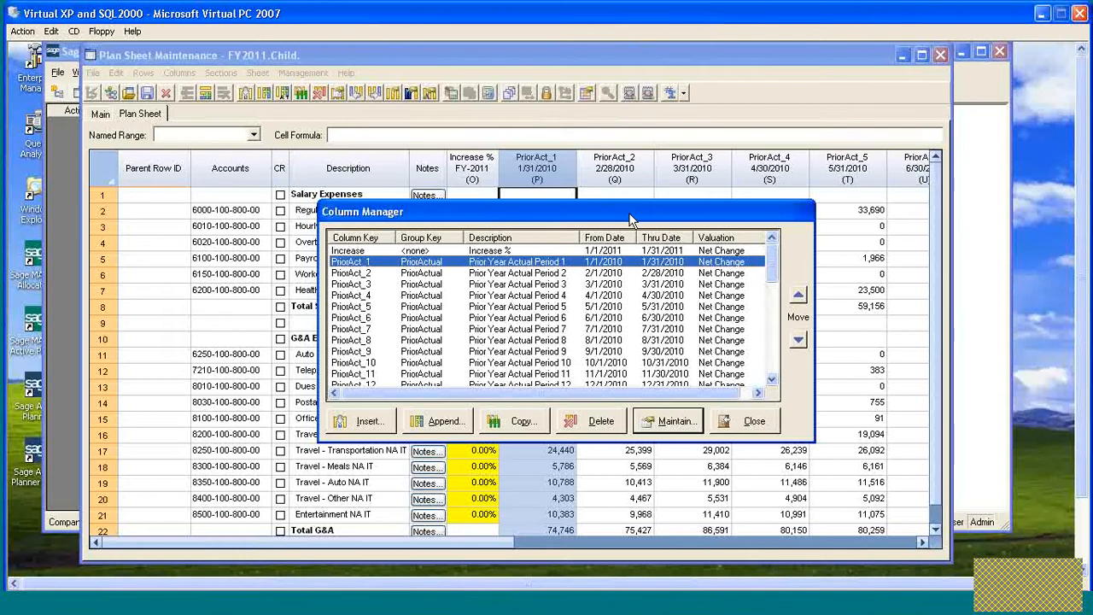
drag(630, 220, 664, 237)
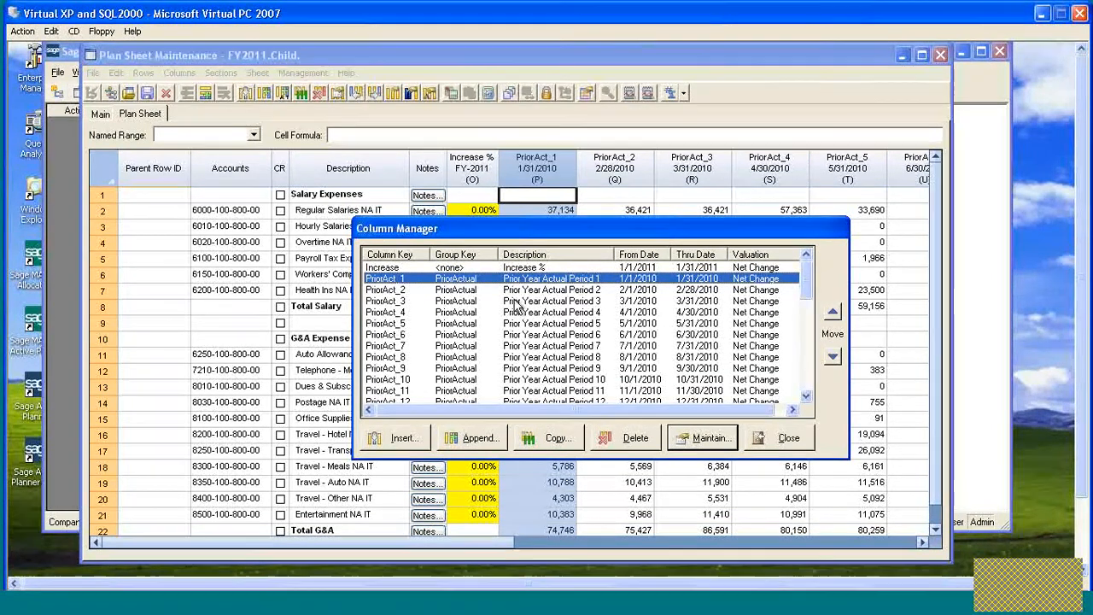
click(784, 437)
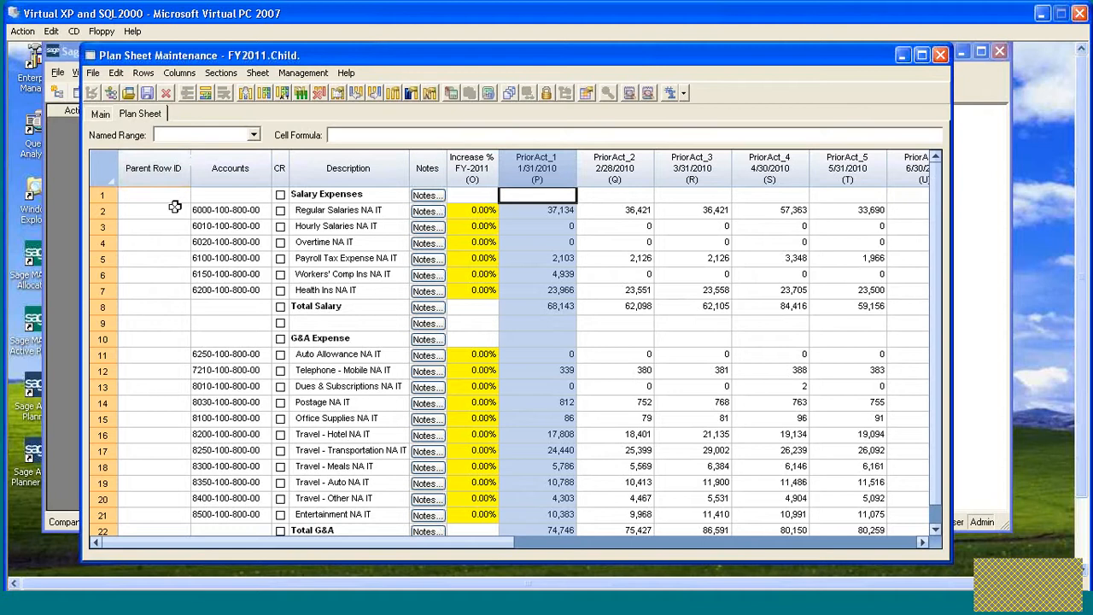
- Copy the Total Salary description into the Parent Row ID cell of row 8
click(163, 307)
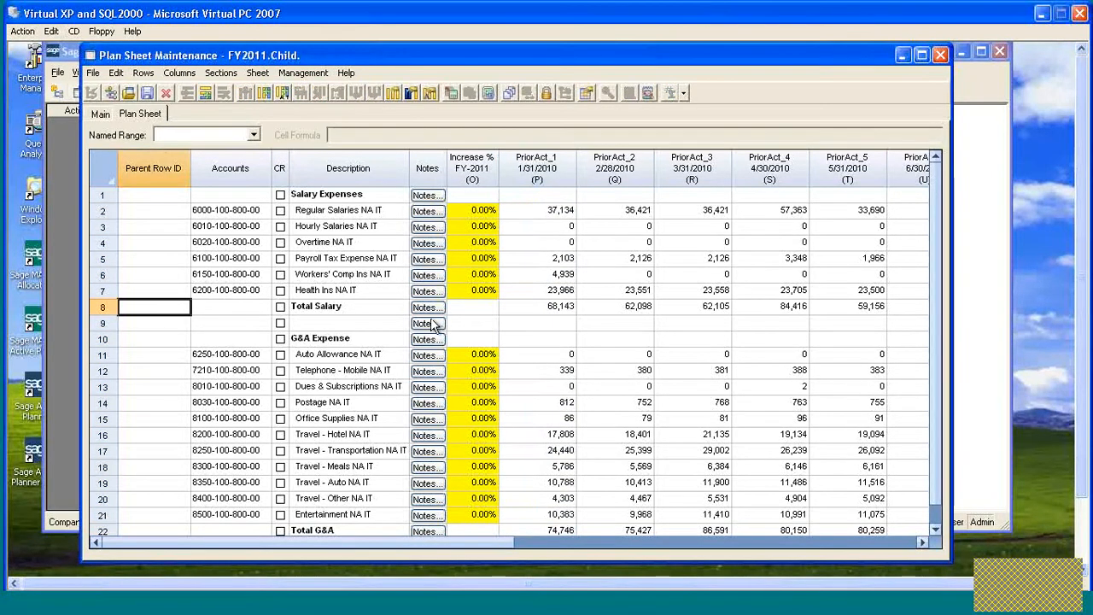
click(338, 306)
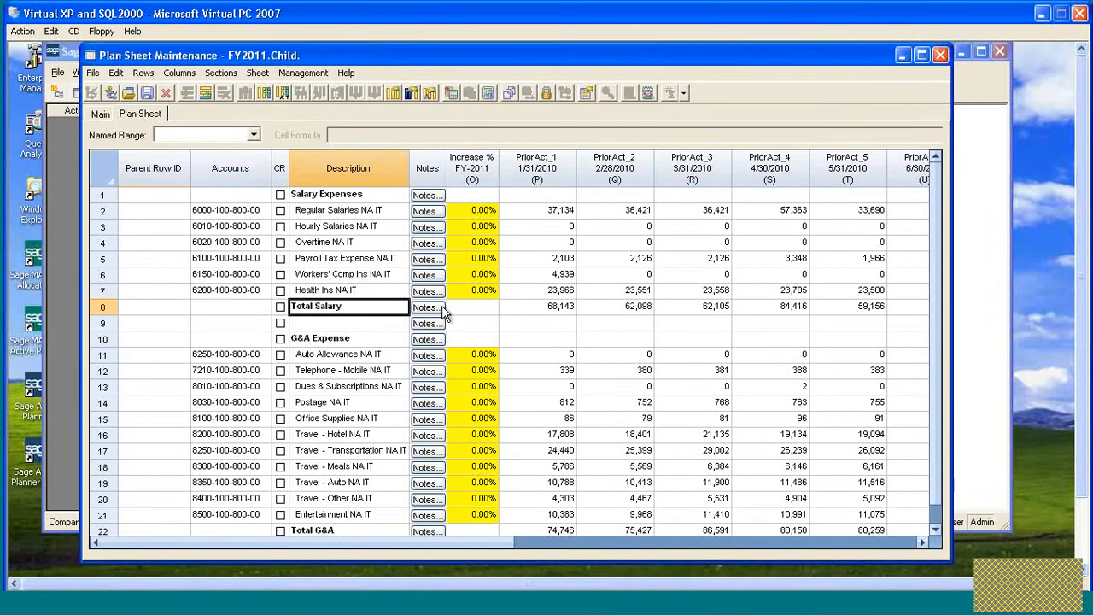
click(158, 305)
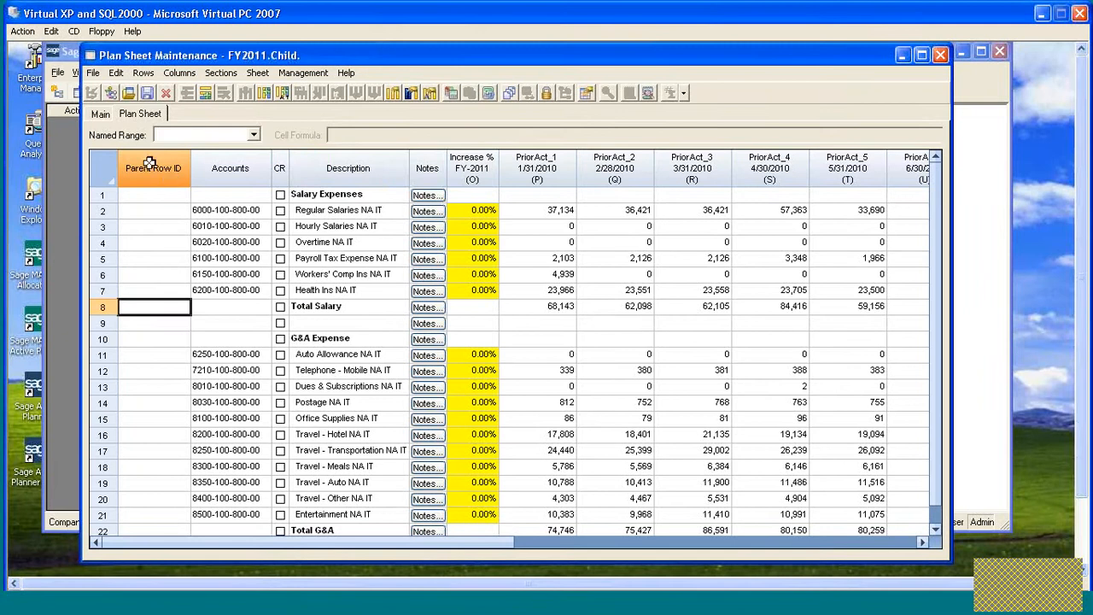
text(Total Salary)
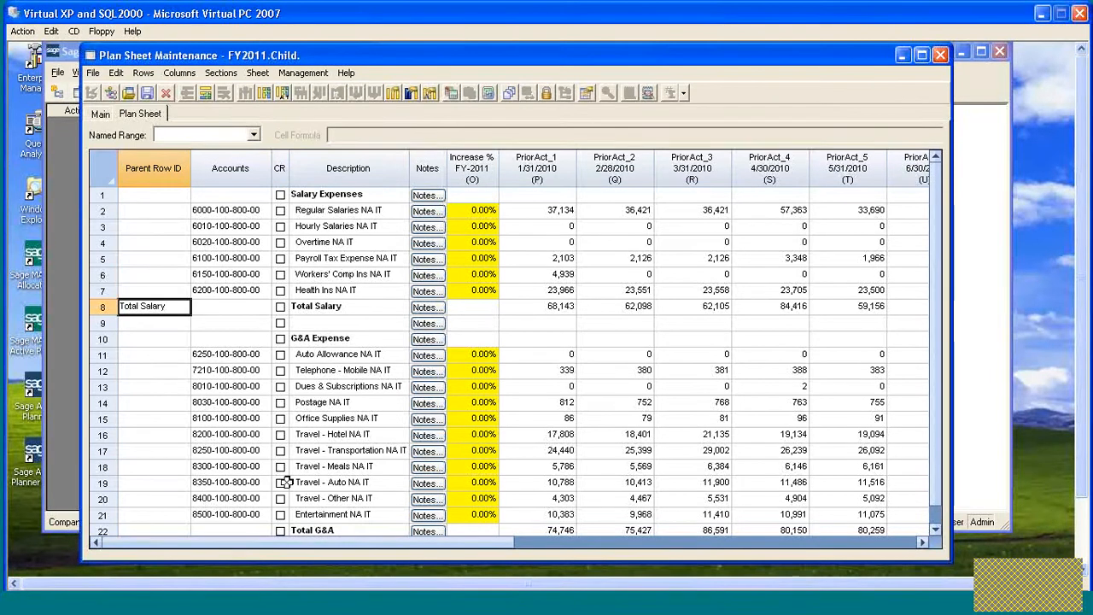
- Enter Total G&A as the Parent Row ID of the Total G&A row 22
click(323, 529)
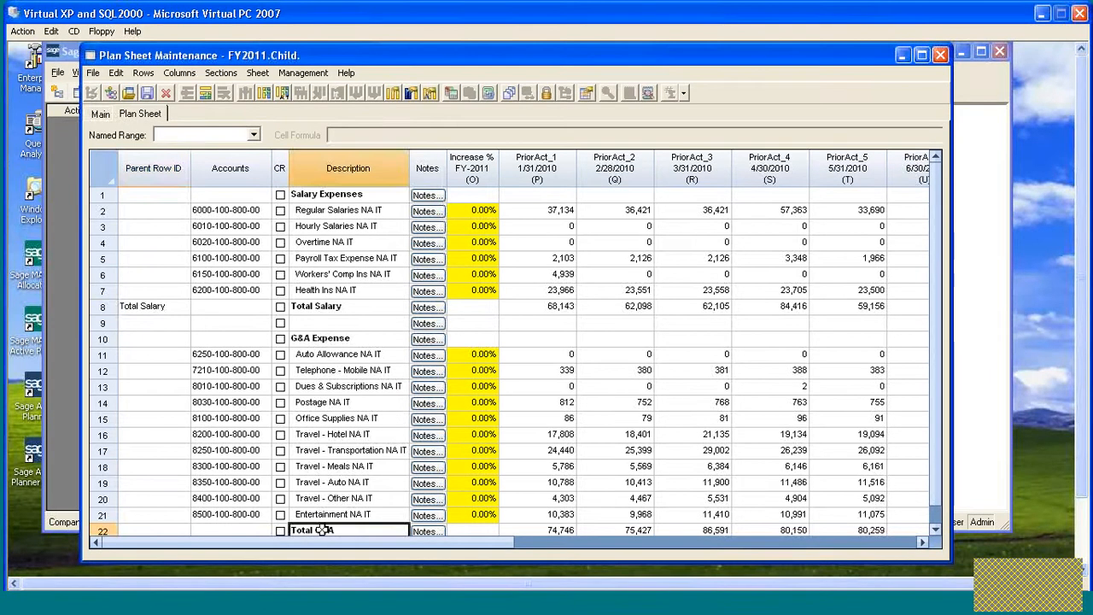
click(153, 530)
text(Total G&A)
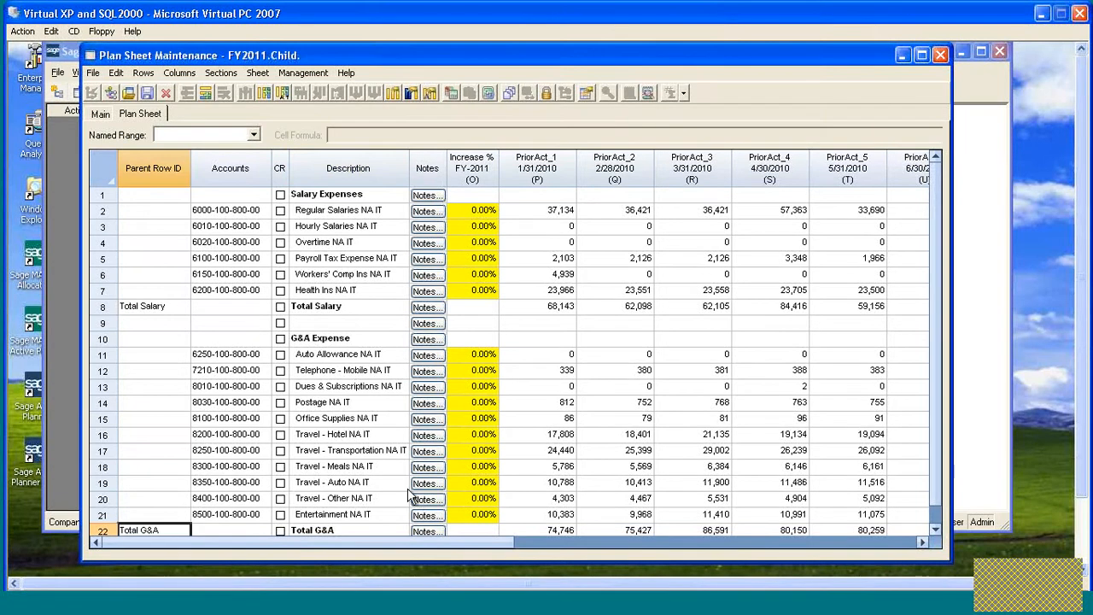
key(Return)
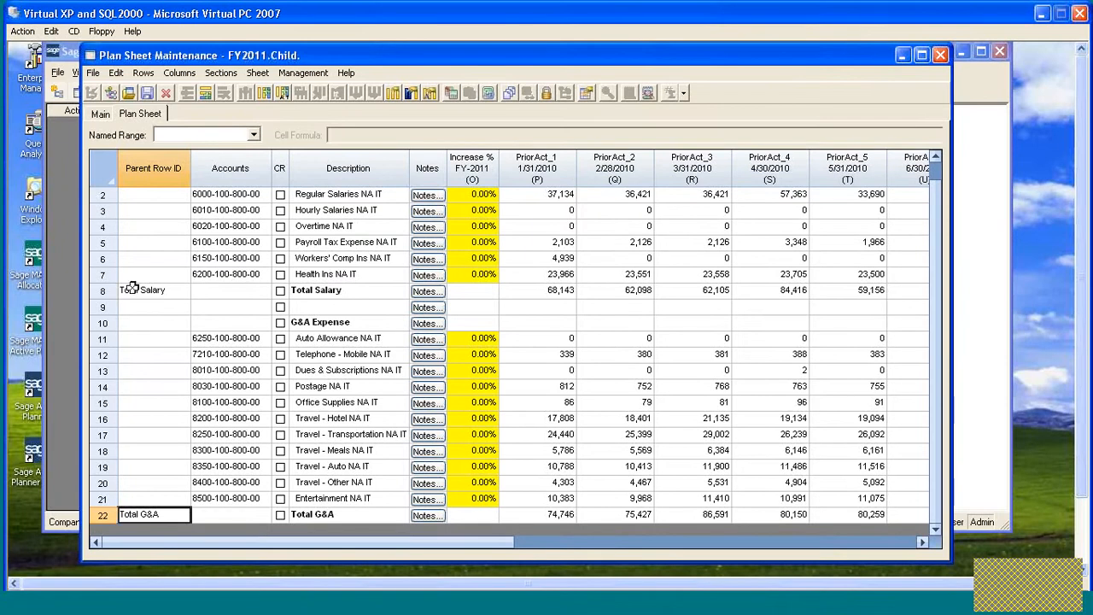
- Save the Child plan sheet and close it
click(642, 292)
click(641, 292)
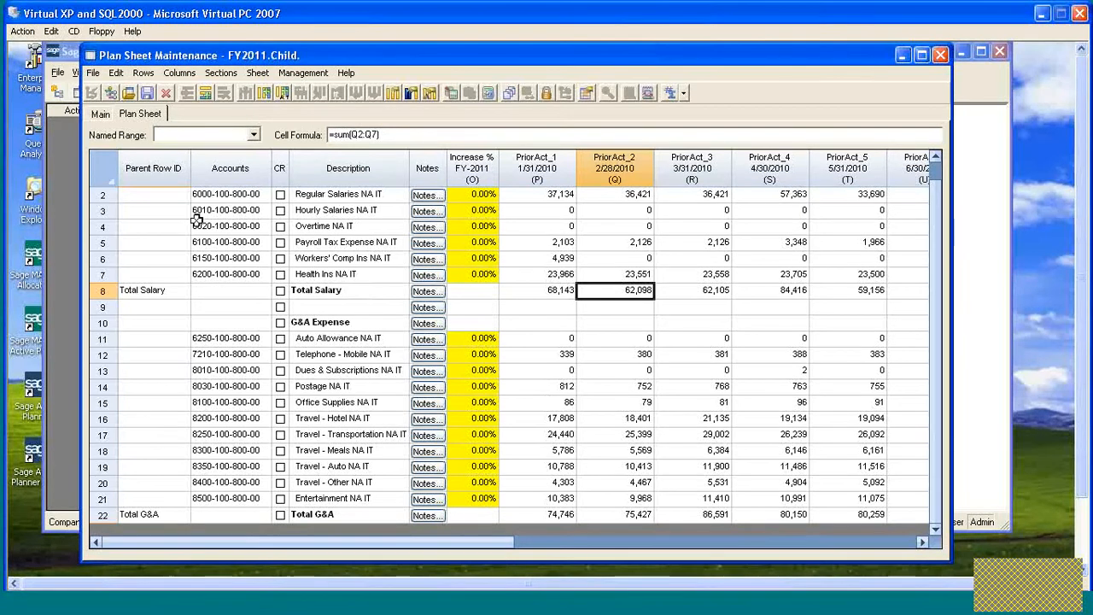
click(147, 93)
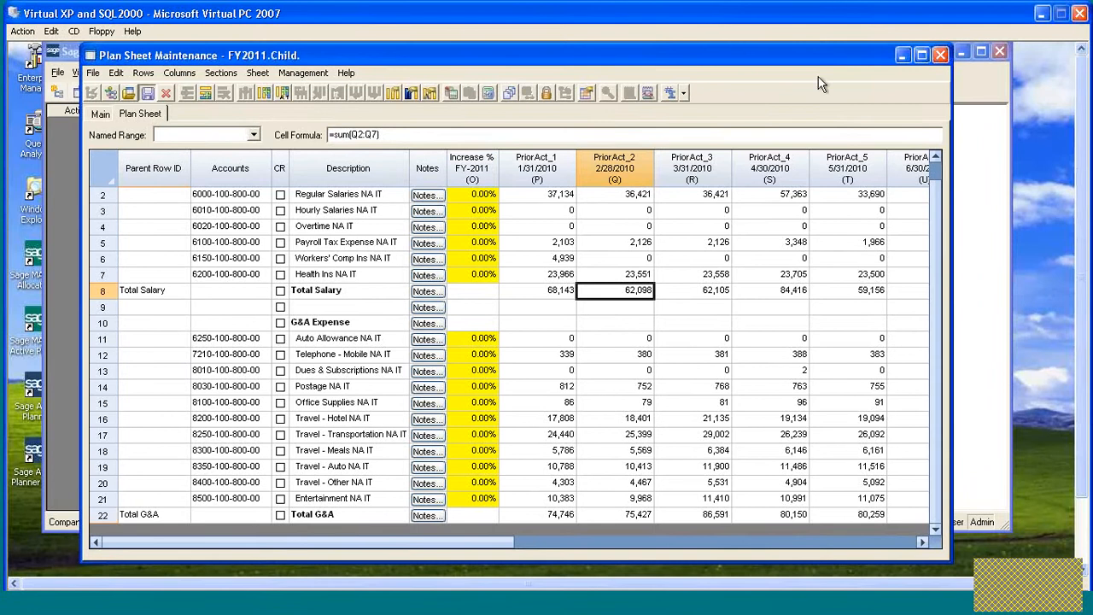
click(940, 54)
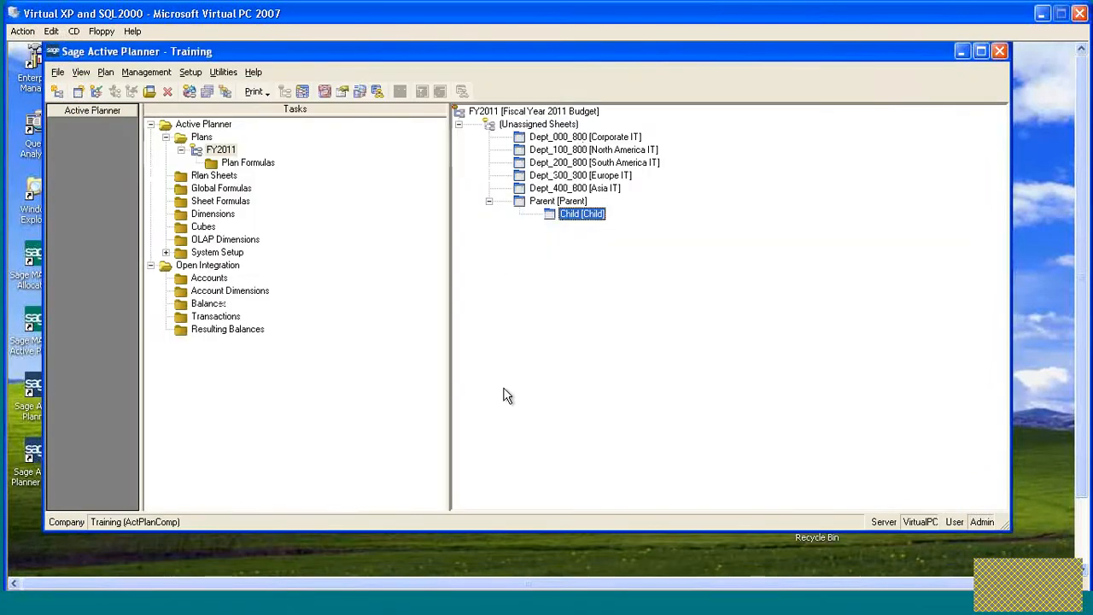
- Open the Parent plan sheet and delete all of its existing rows
click(520, 204)
double_click(520, 204)
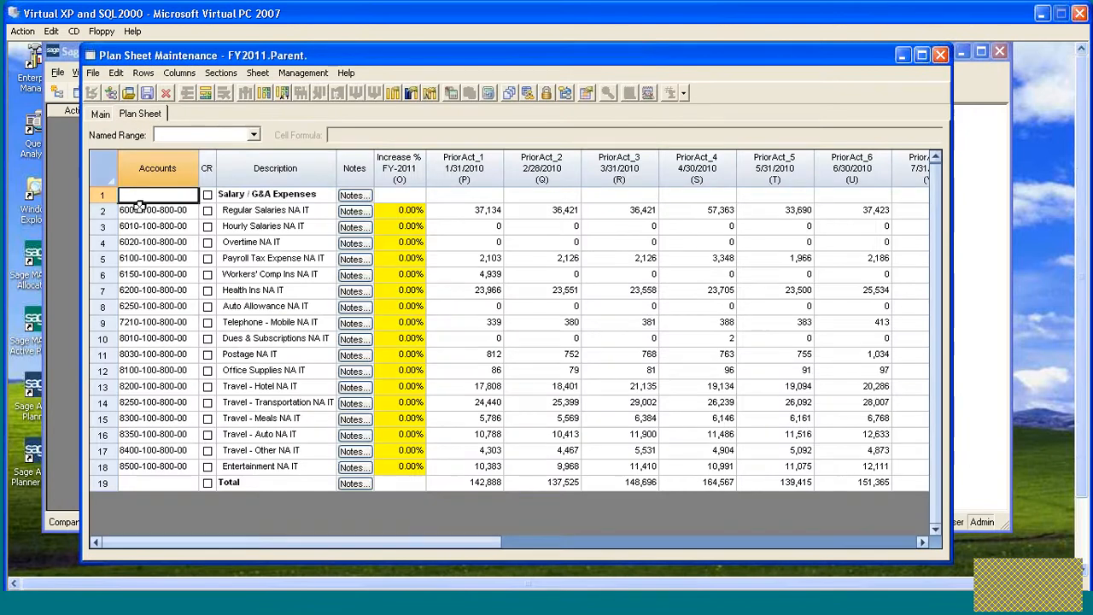
drag(107, 195, 104, 482)
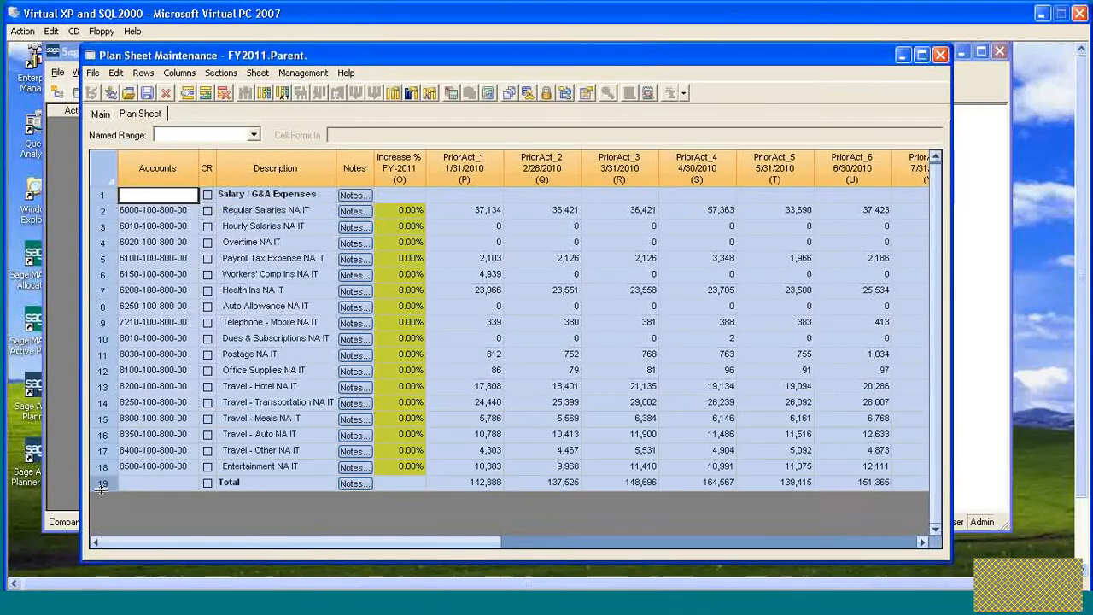
click(225, 92)
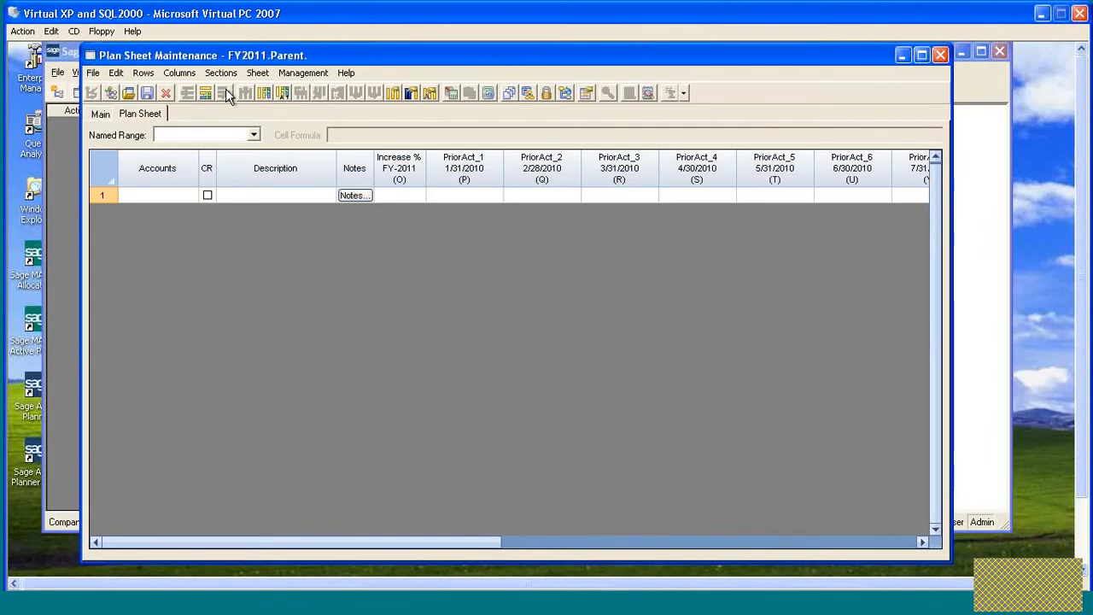
- Insert blank rows until the Parent sheet has eight rows
click(205, 93)
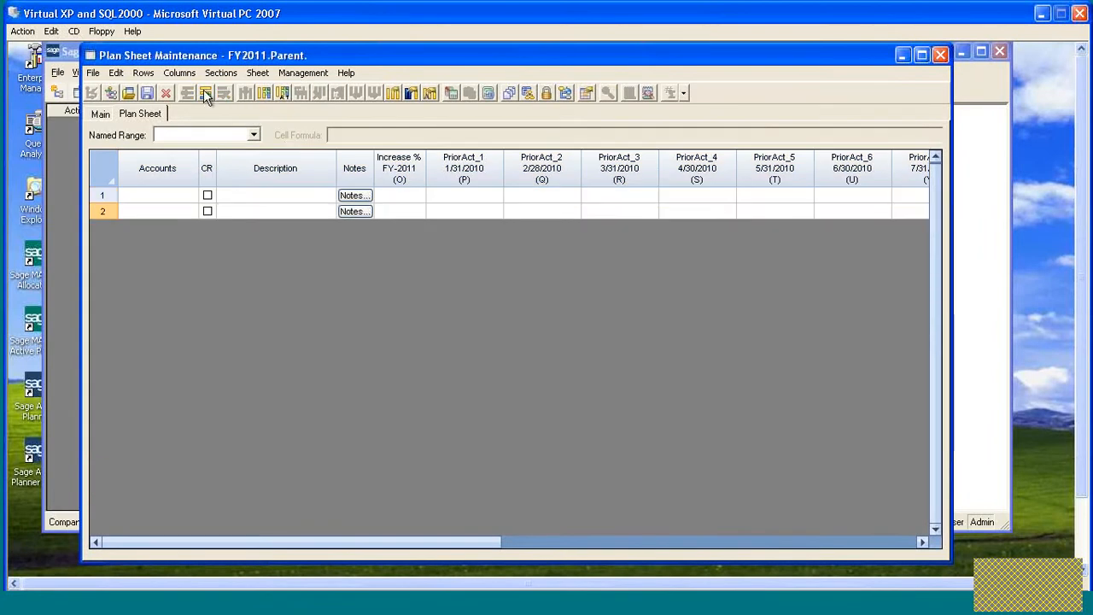
double_click(205, 93)
double_click(204, 92)
double_click(204, 91)
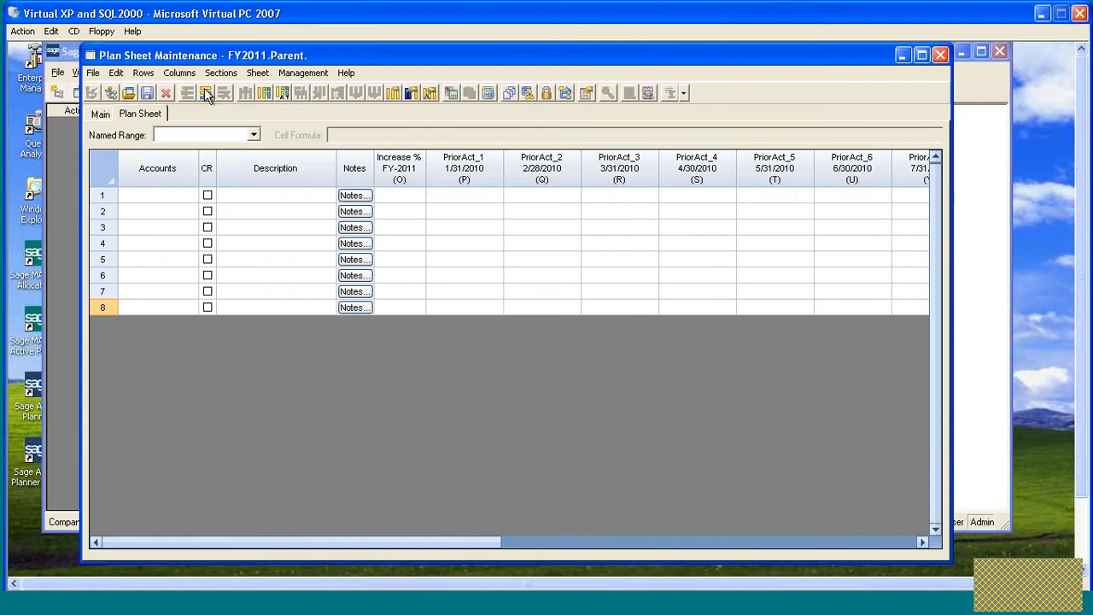
- Display the Parent Row ID and Row ID columns on the Parent sheet
click(252, 73)
click(282, 165)
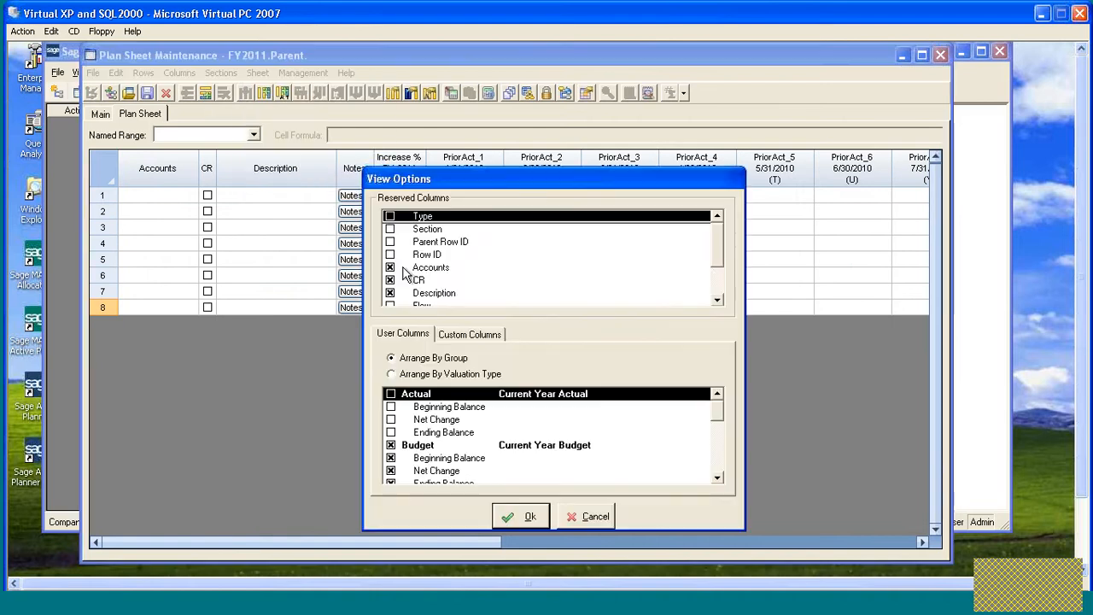
click(390, 242)
click(389, 255)
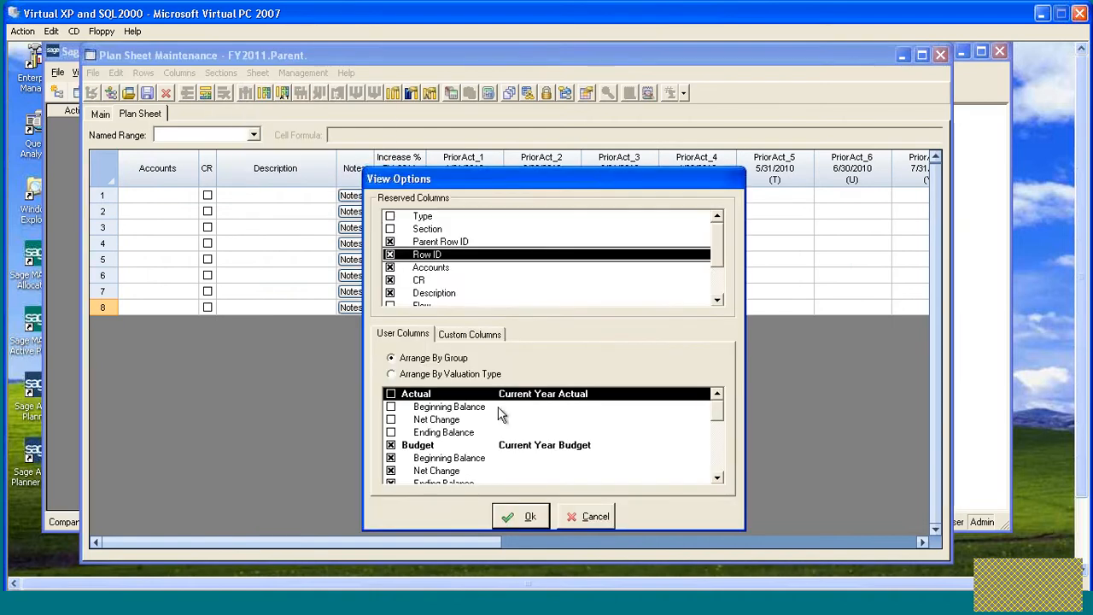
click(519, 515)
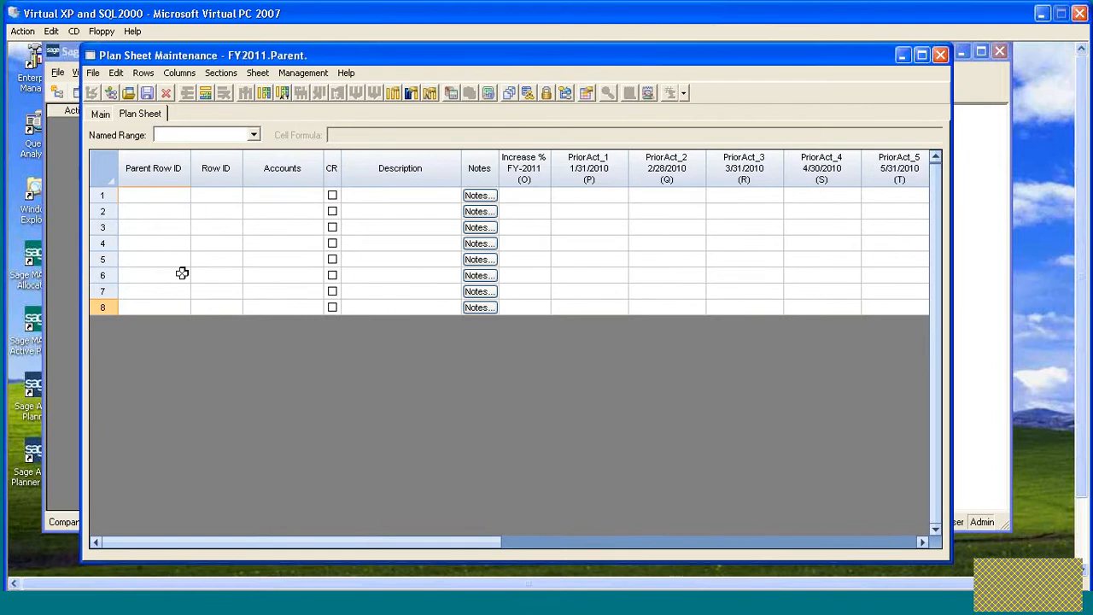
- Enter Total G&A as row 5's description and Total Salary as row 2's description
click(373, 212)
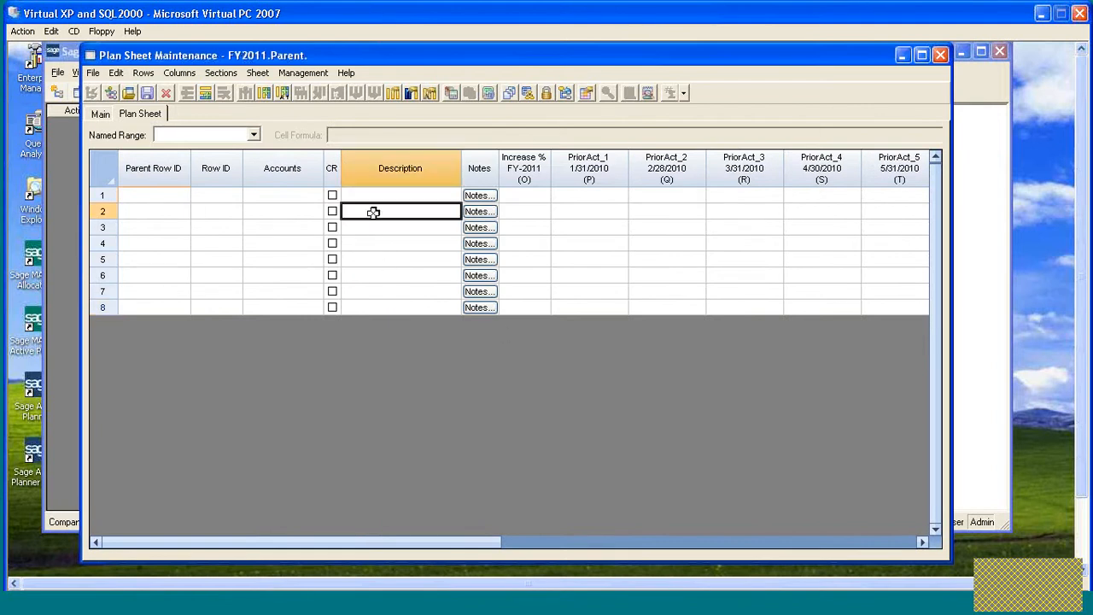
click(376, 260)
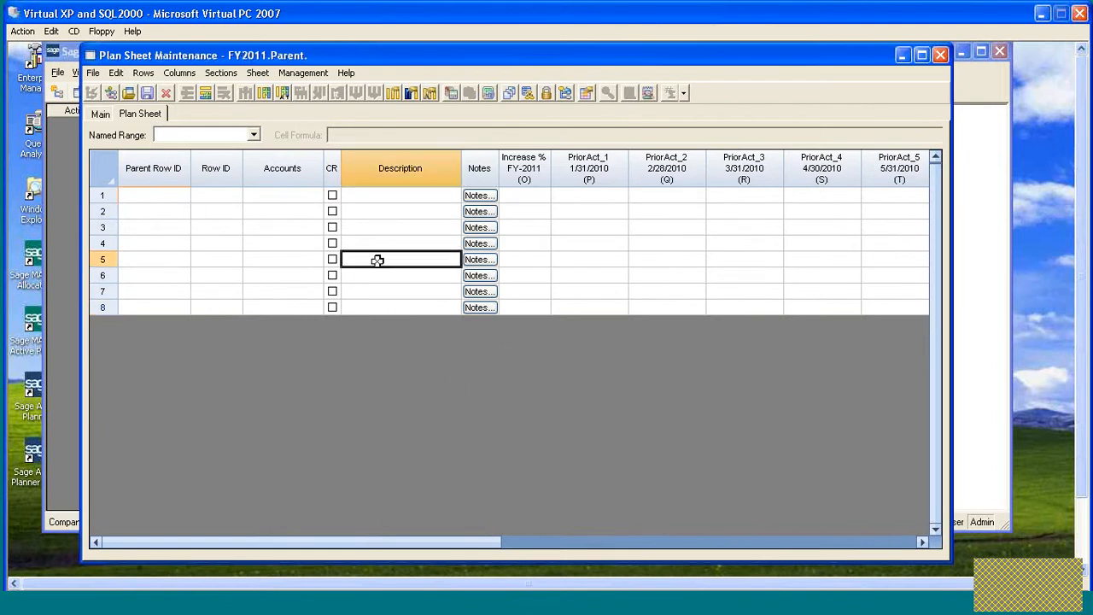
text(Total G&A)
click(379, 210)
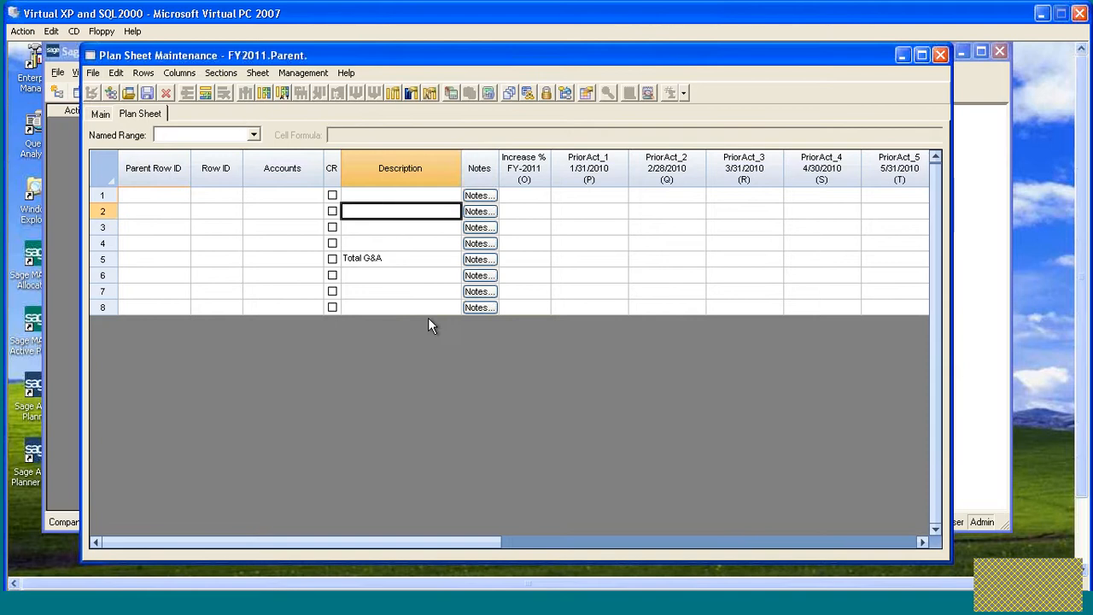
text(Total Salary)
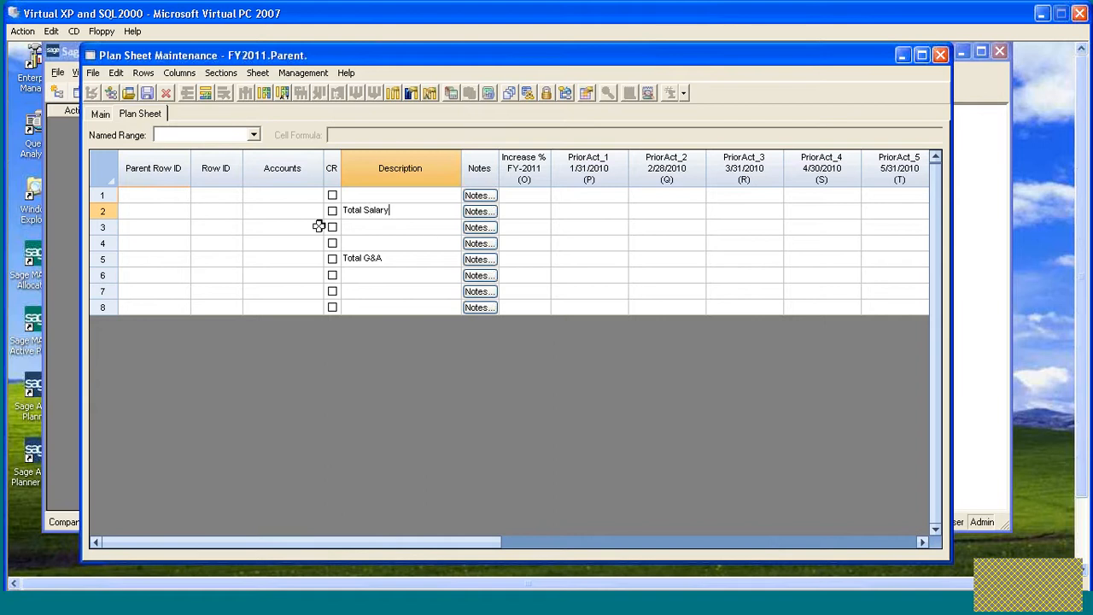
- Set the Row IDs of rows 5 and 2 to Total G&A and Total Salary
click(222, 212)
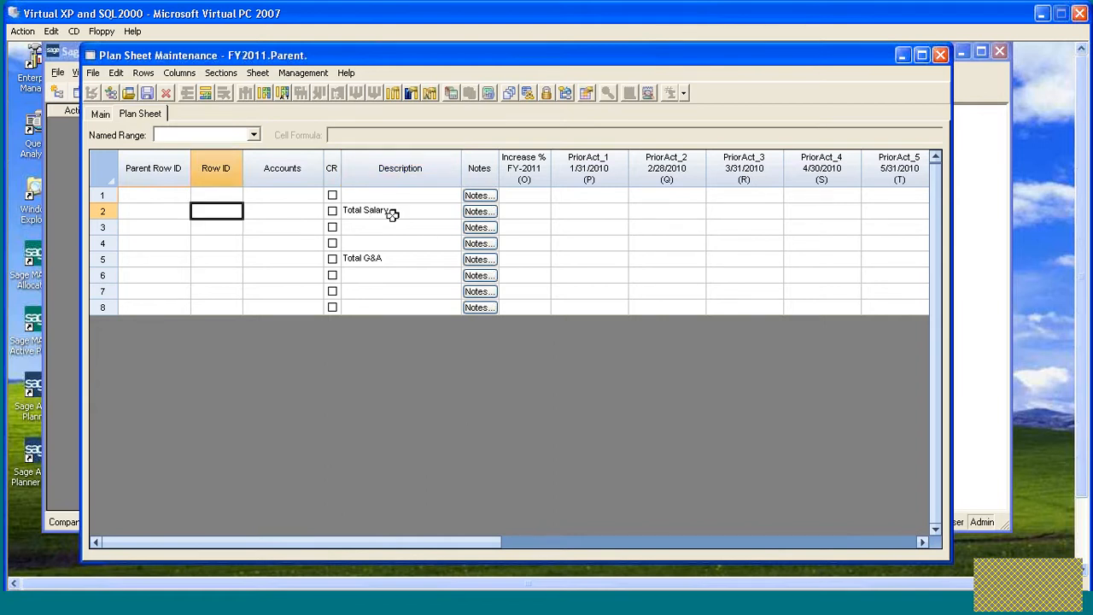
click(219, 263)
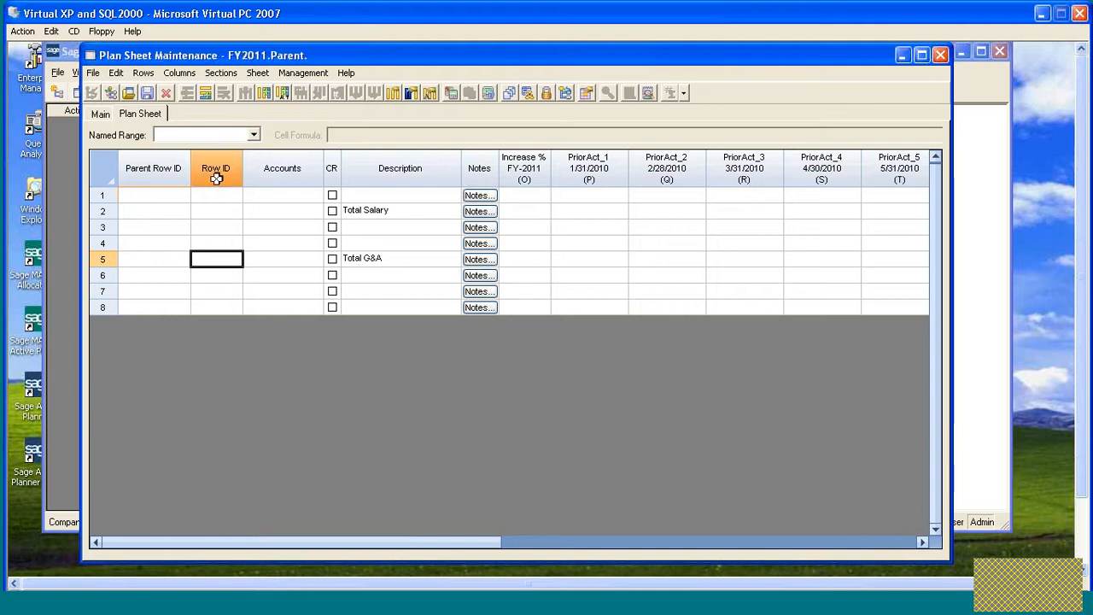
text(Total G&A)
click(375, 212)
click(216, 211)
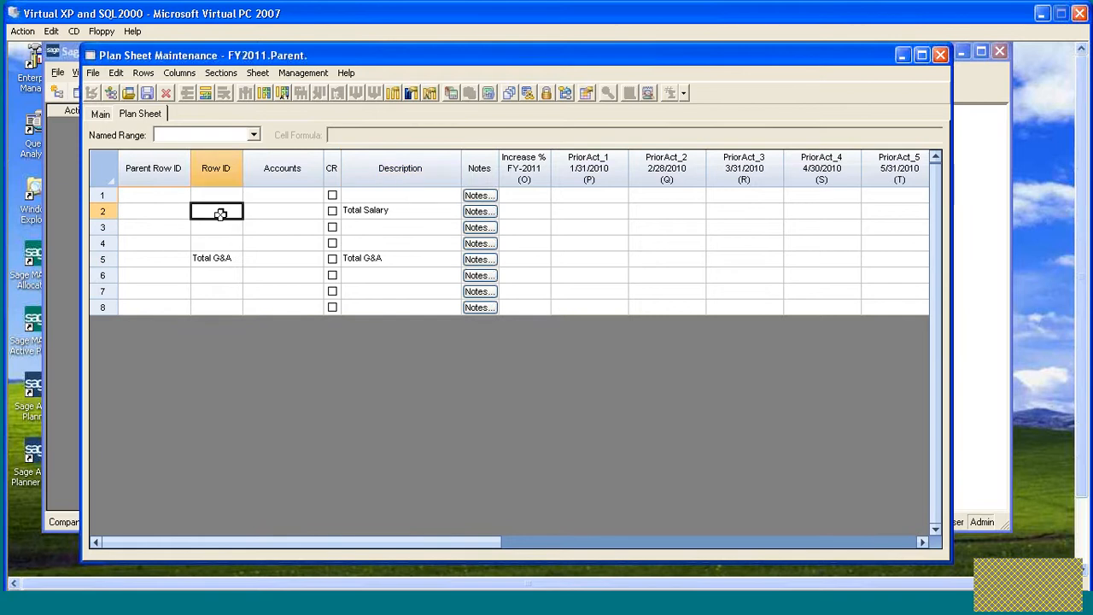
text(Total Salary)
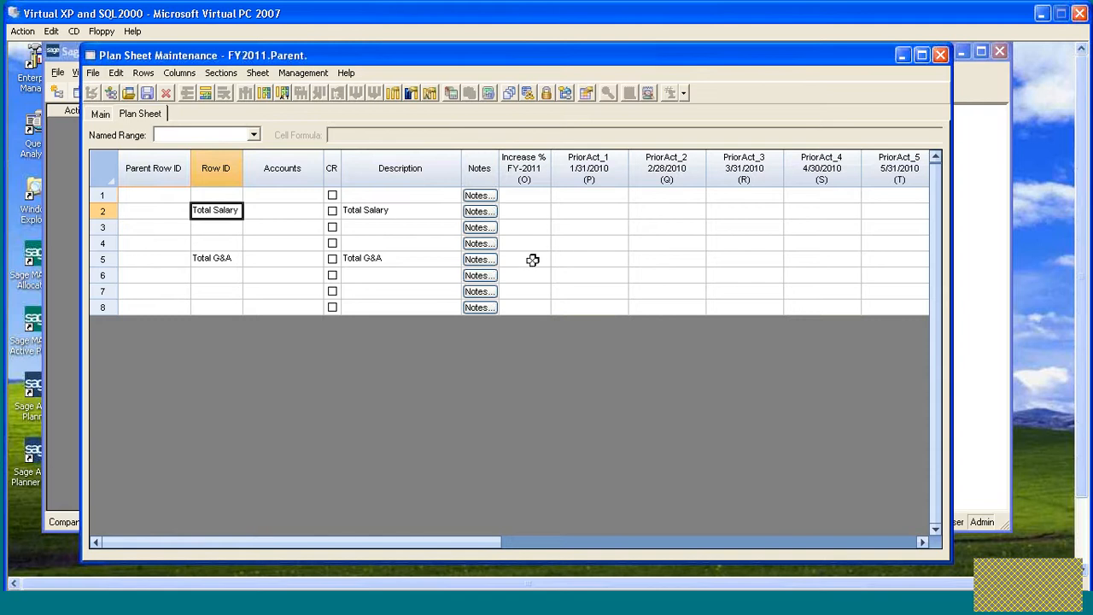
- Edit the Total Salary row's flow so it consolidates from All Sheets
right_click(222, 212)
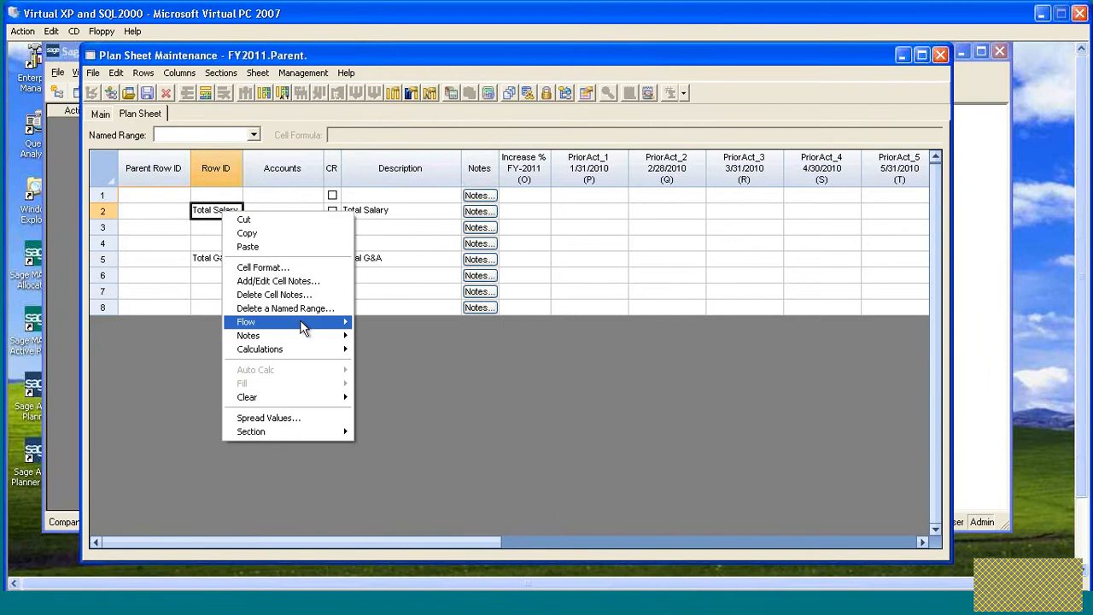
mouse_move(312, 327)
click(367, 322)
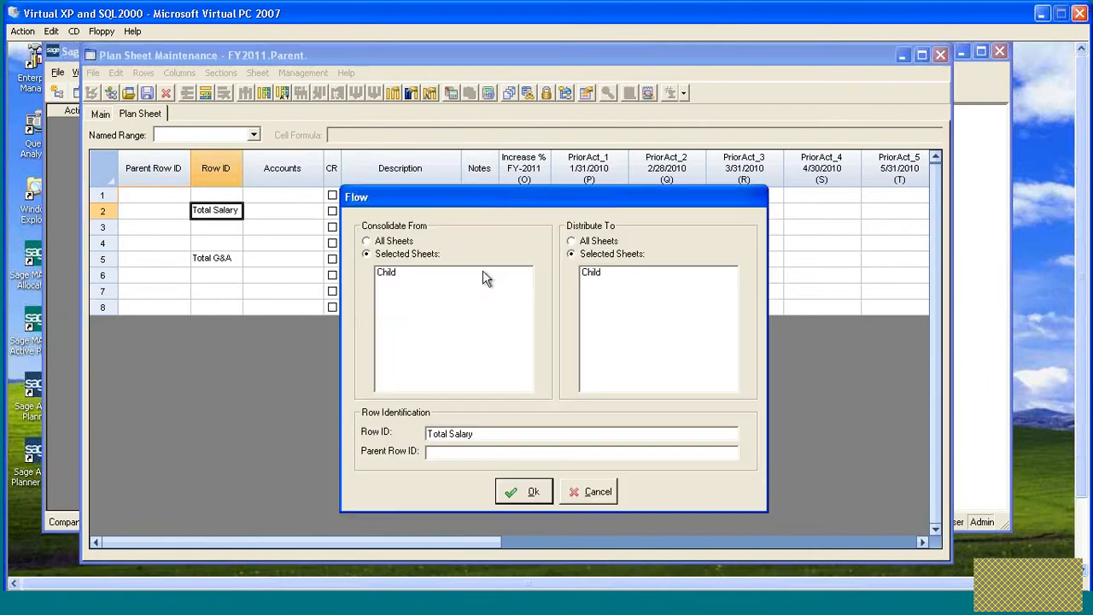
drag(502, 203, 522, 137)
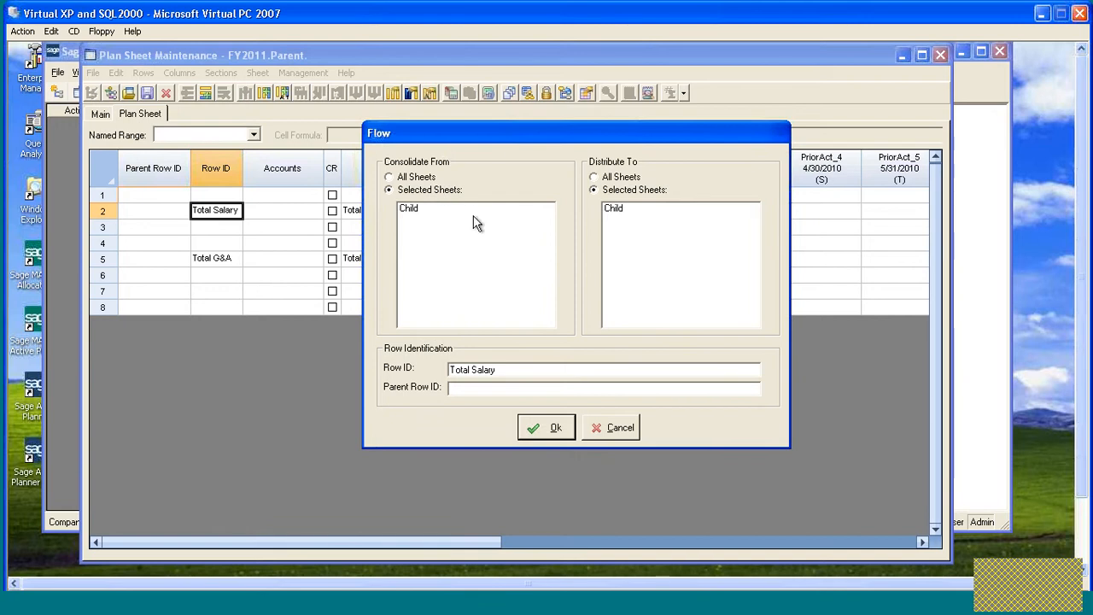
drag(511, 148, 510, 160)
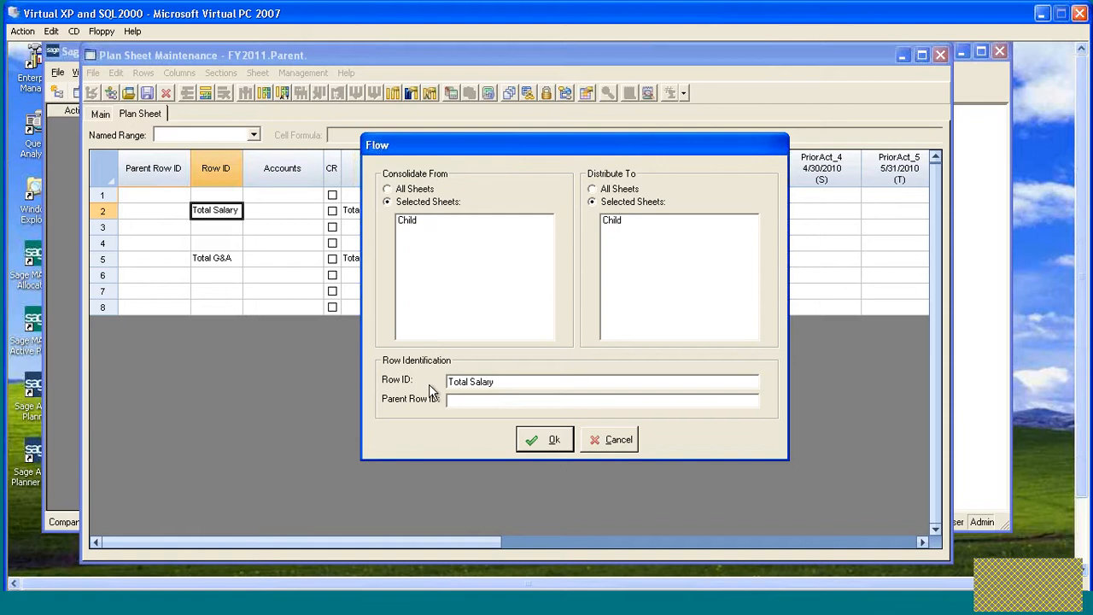
drag(500, 382, 429, 382)
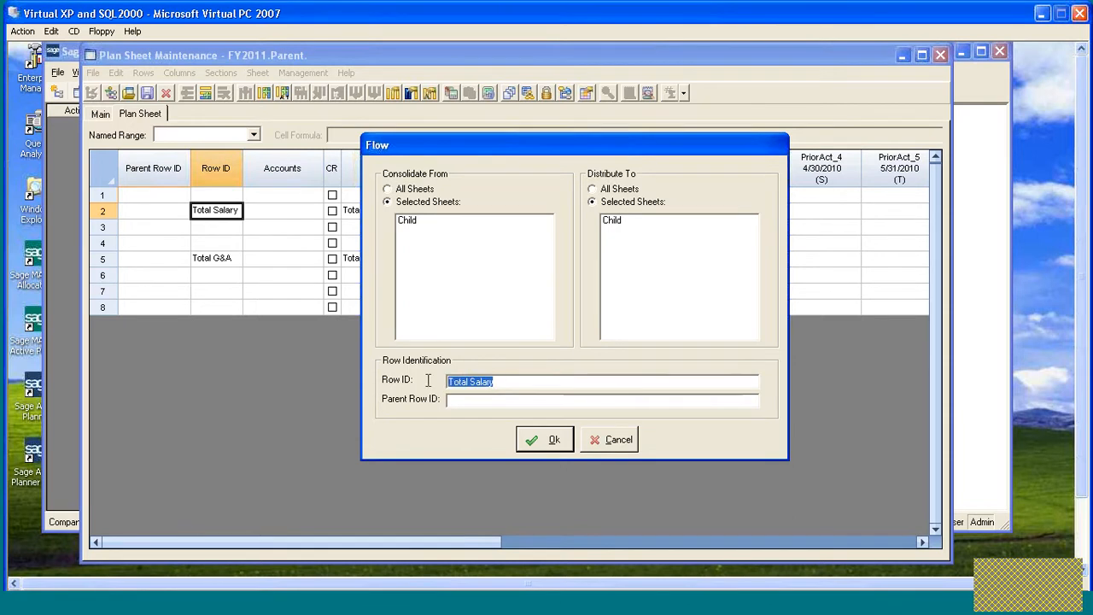
click(502, 384)
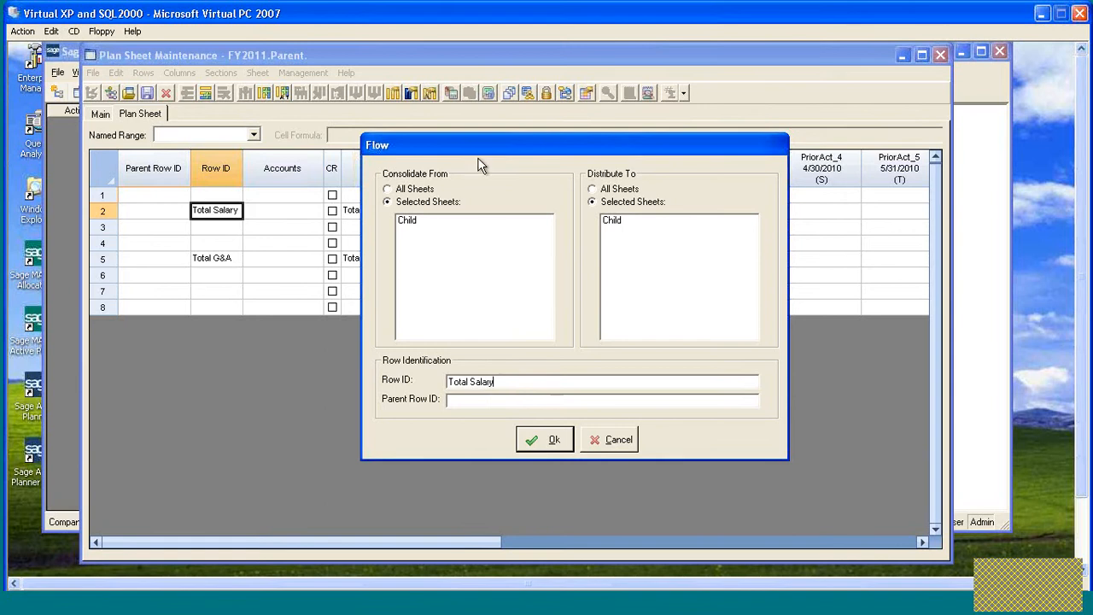
drag(479, 145, 478, 151)
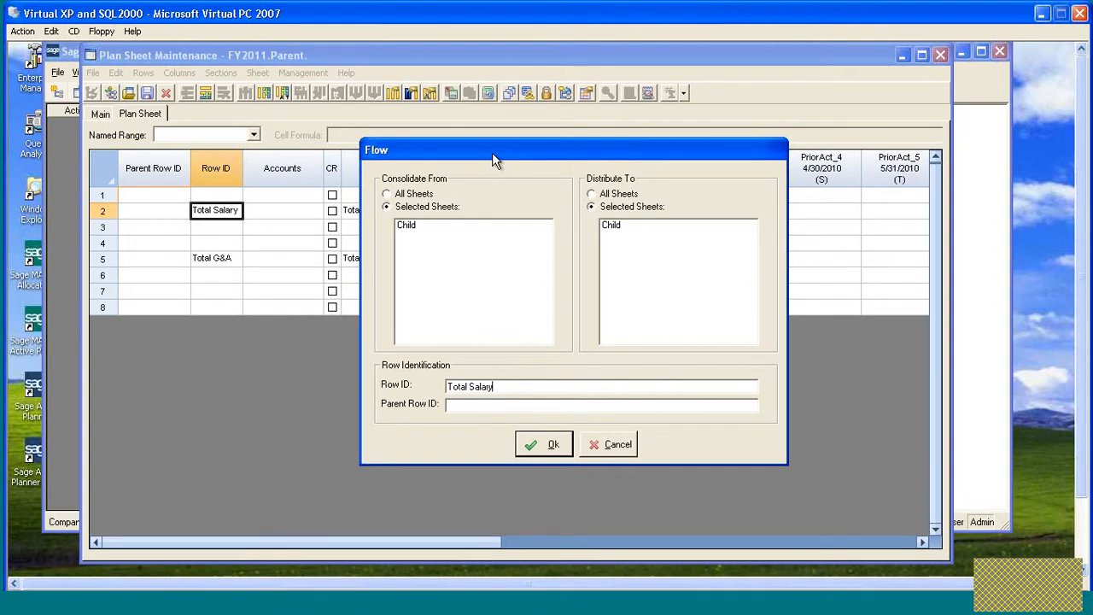
click(388, 195)
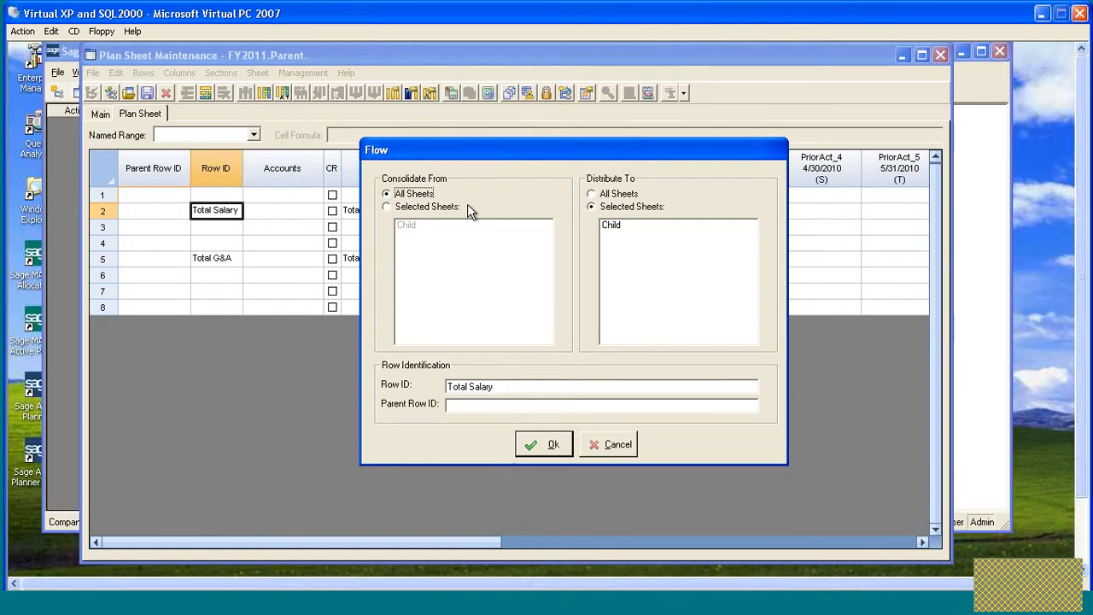
drag(510, 156, 529, 155)
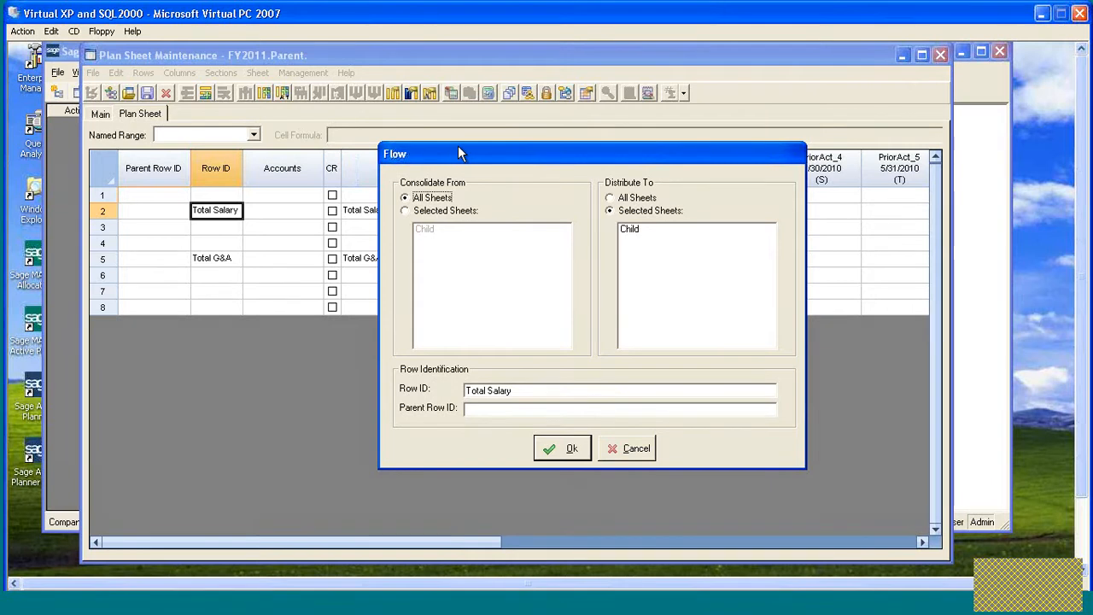
click(556, 449)
- Edit the Total G&A row's flow so it consolidates from All Sheets
click(224, 258)
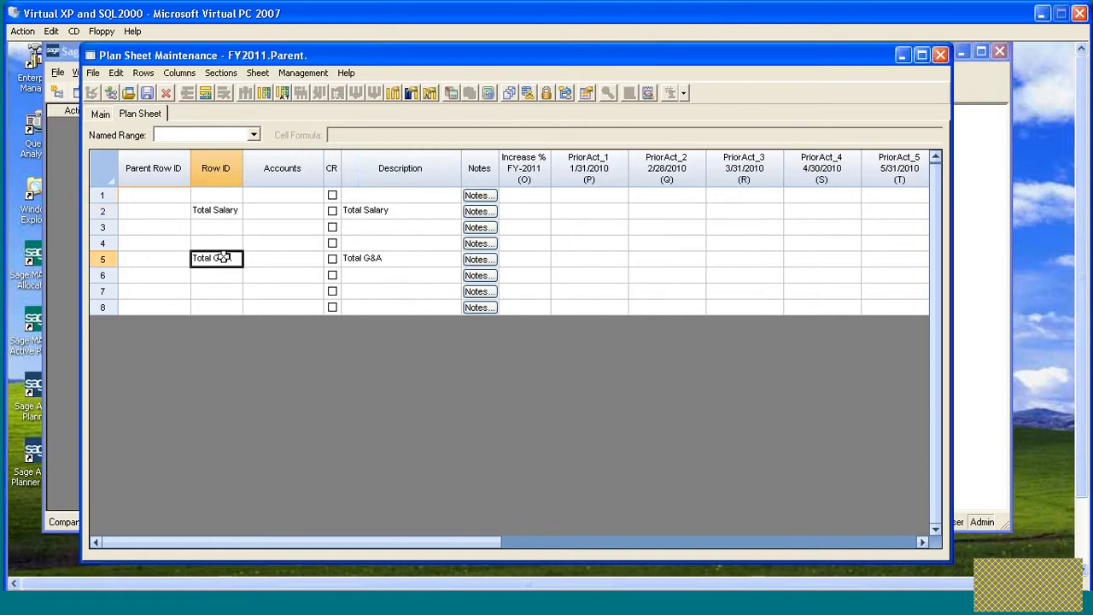
right_click(224, 258)
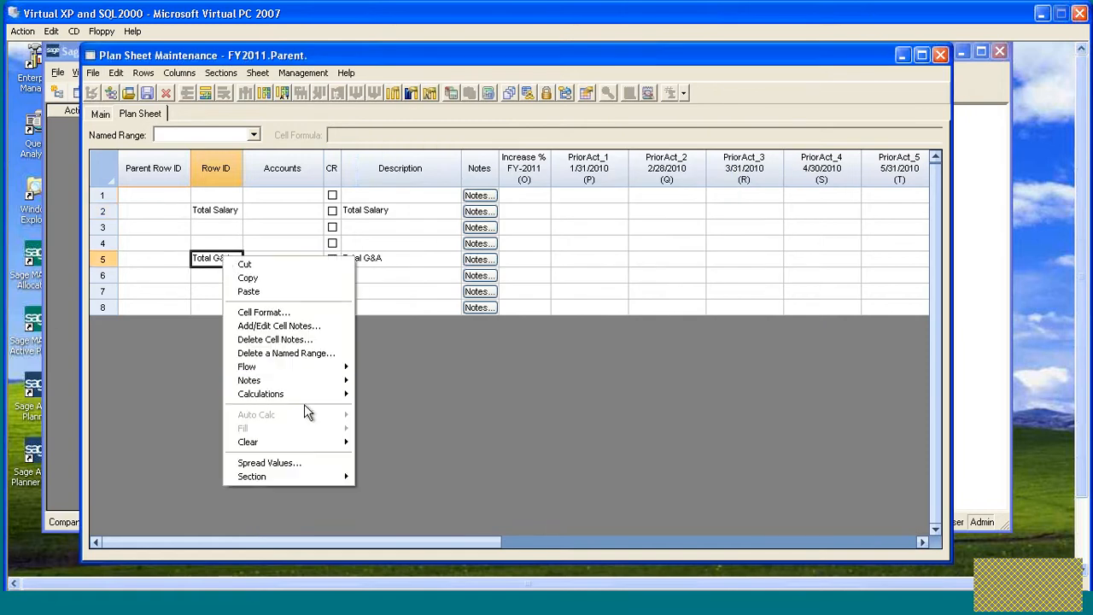
mouse_move(306, 442)
mouse_move(329, 368)
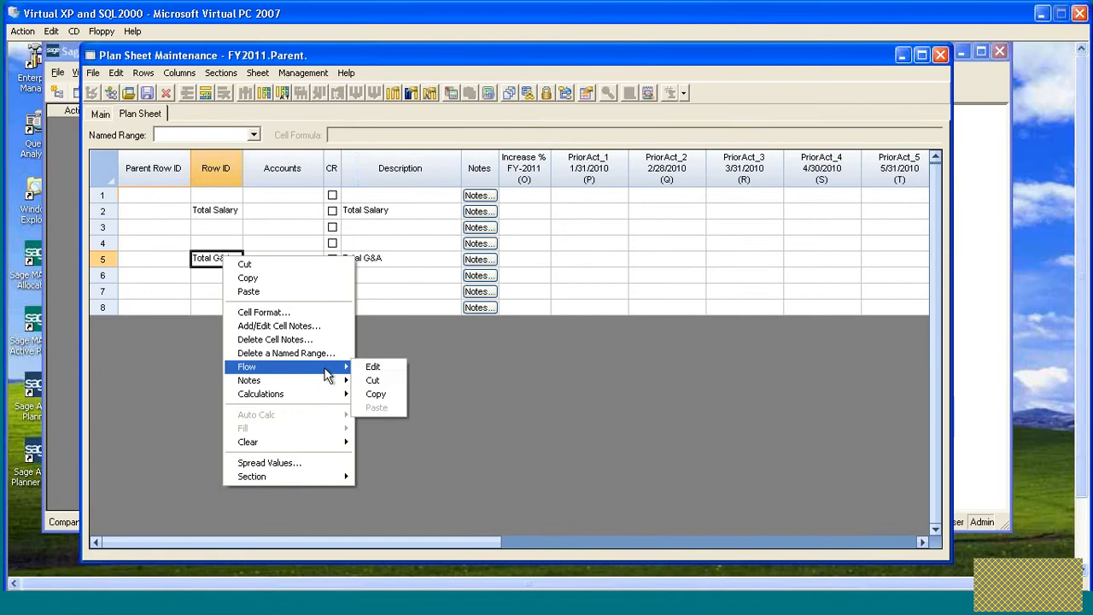
click(387, 367)
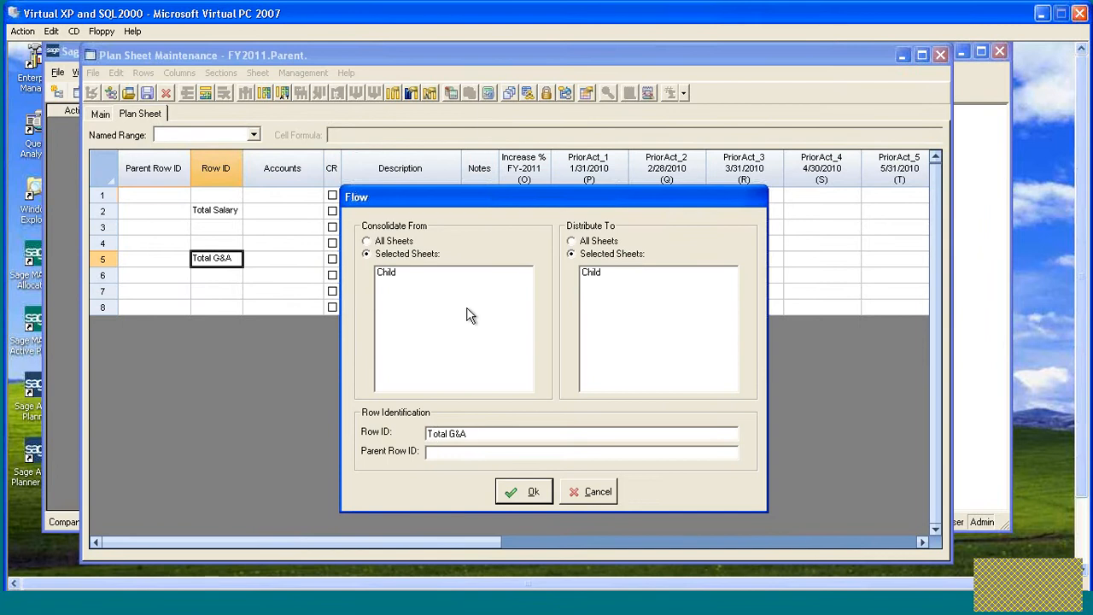
click(368, 242)
click(525, 491)
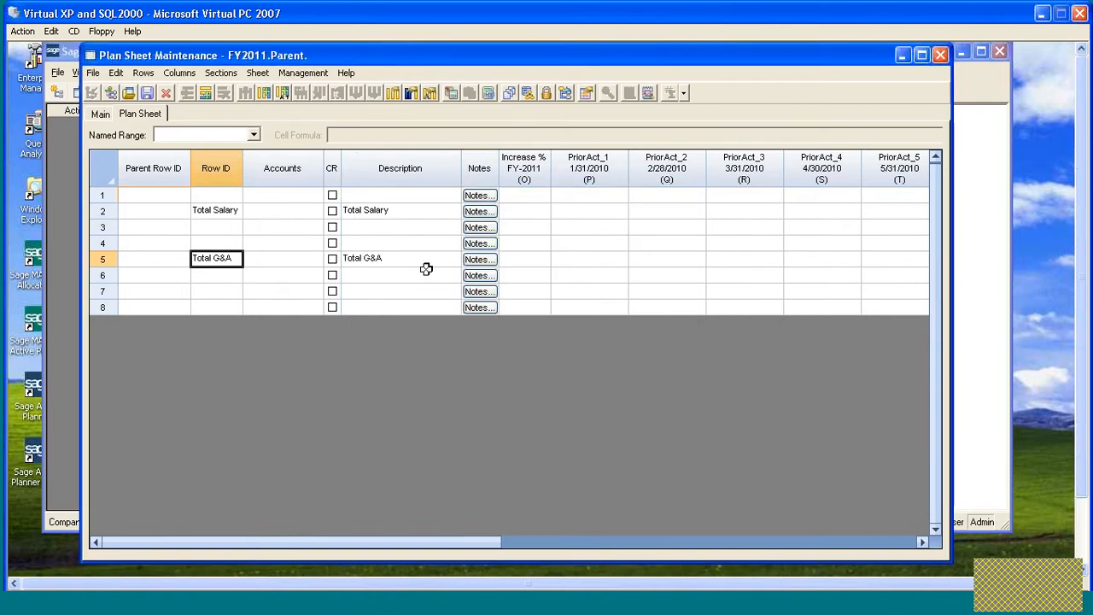
- Delete the Increase % column from the Parent sheet using the Column Manager
click(102, 211)
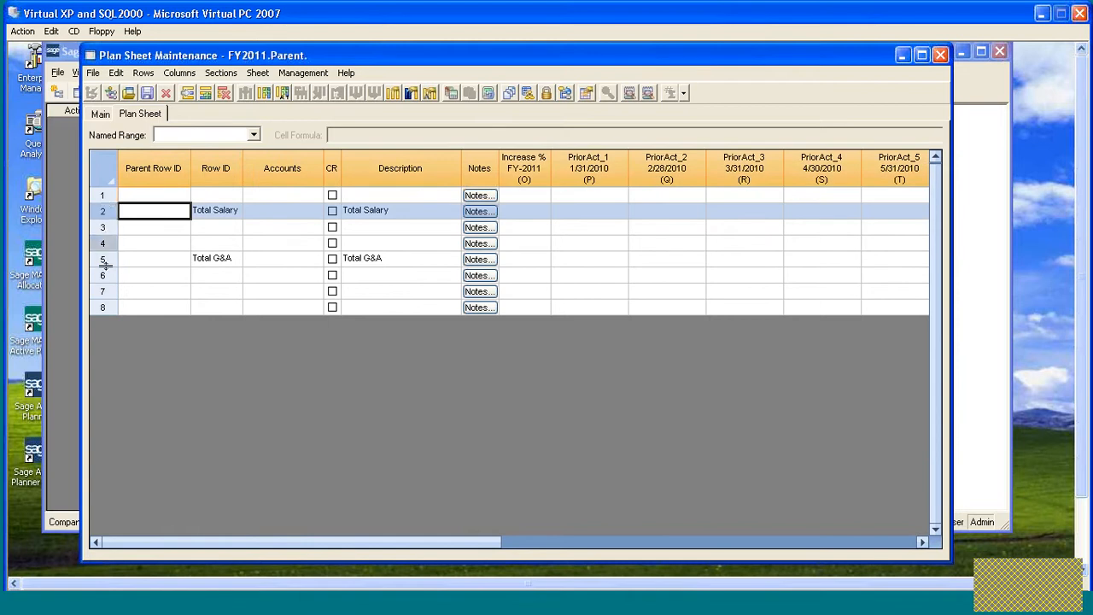
click(102, 258)
click(102, 211)
click(528, 167)
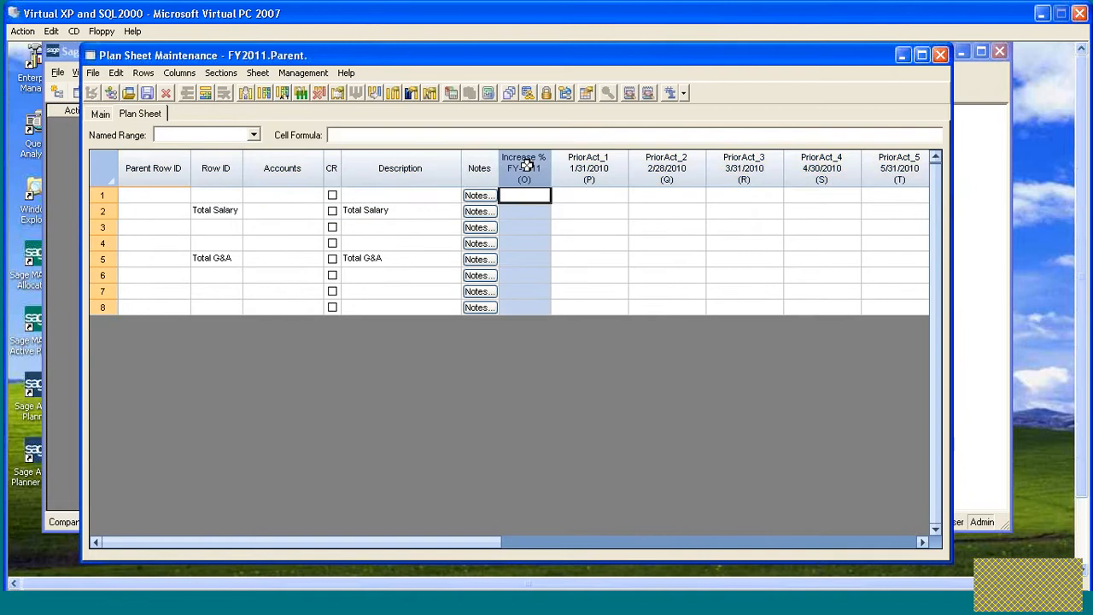
click(393, 94)
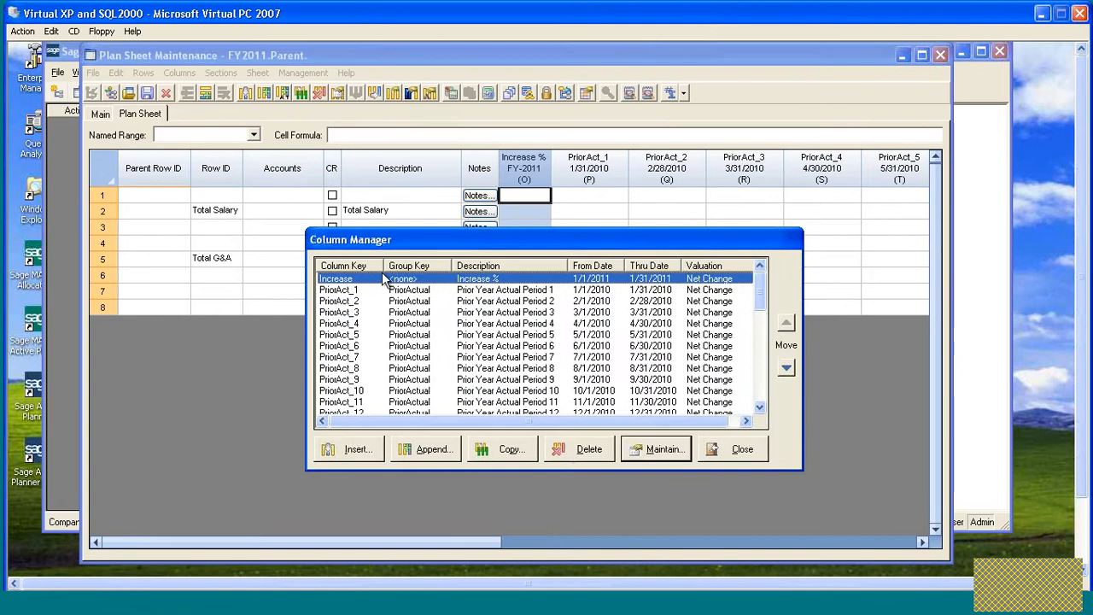
click(583, 449)
click(523, 388)
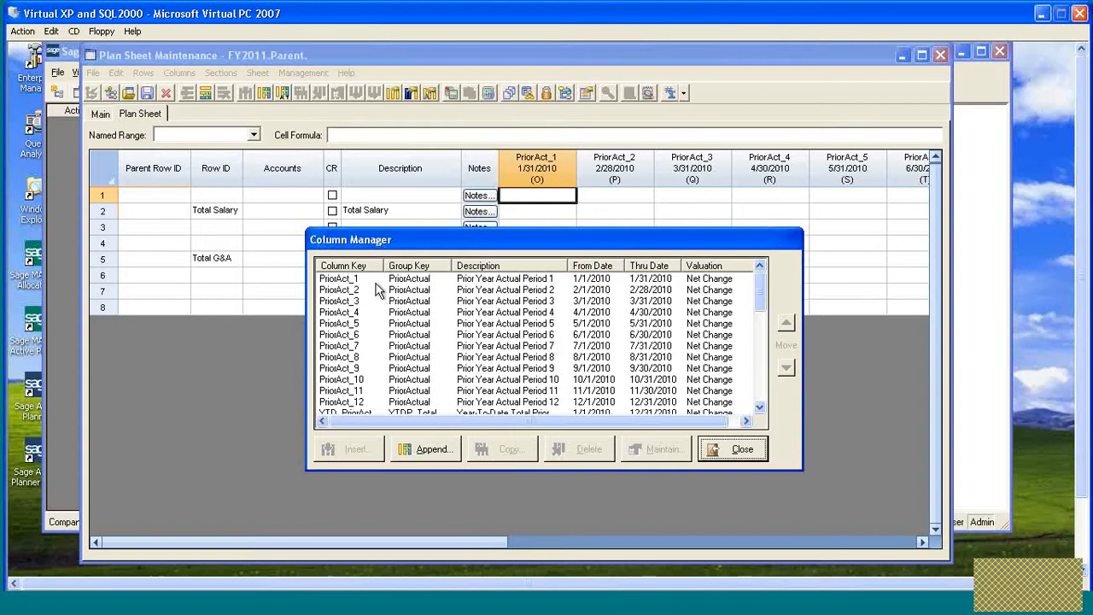
click(743, 453)
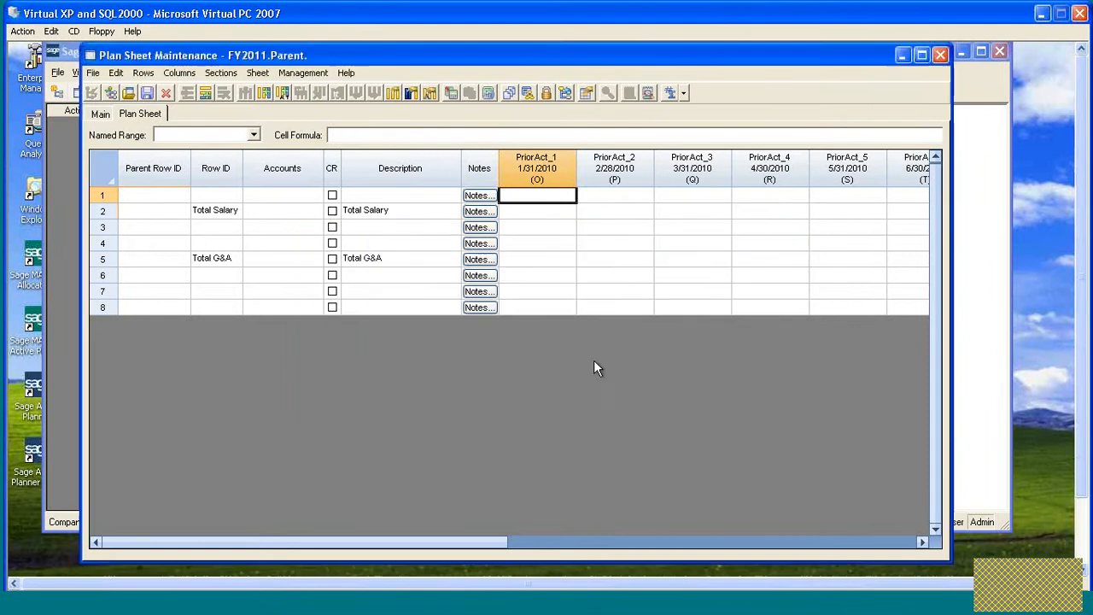
- Consolidate the subsheets into the Parent sheet without retrieving any extra information
click(539, 210)
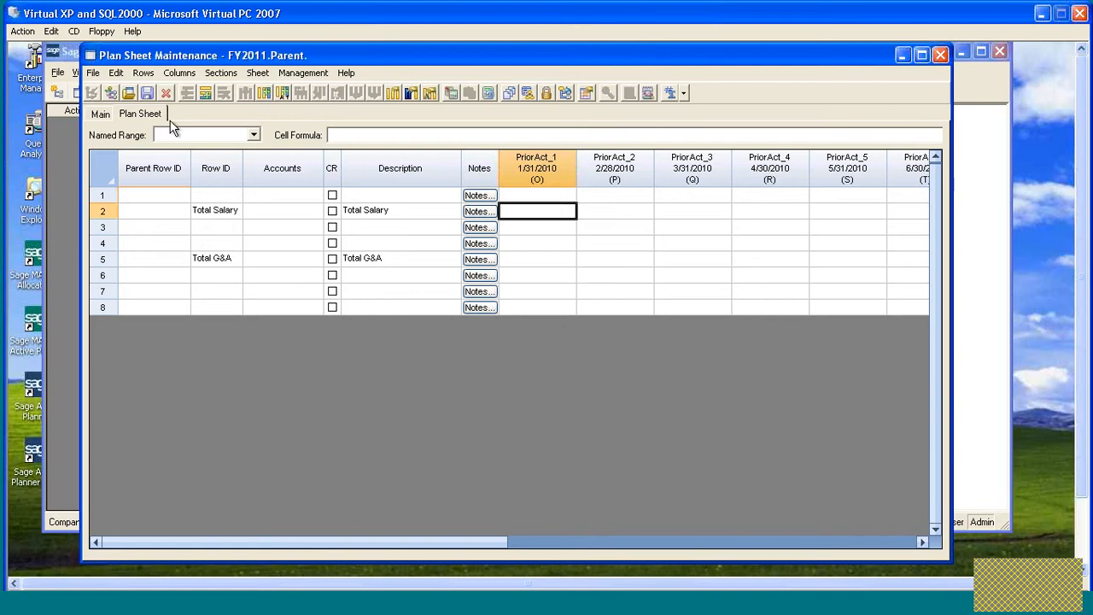
click(149, 96)
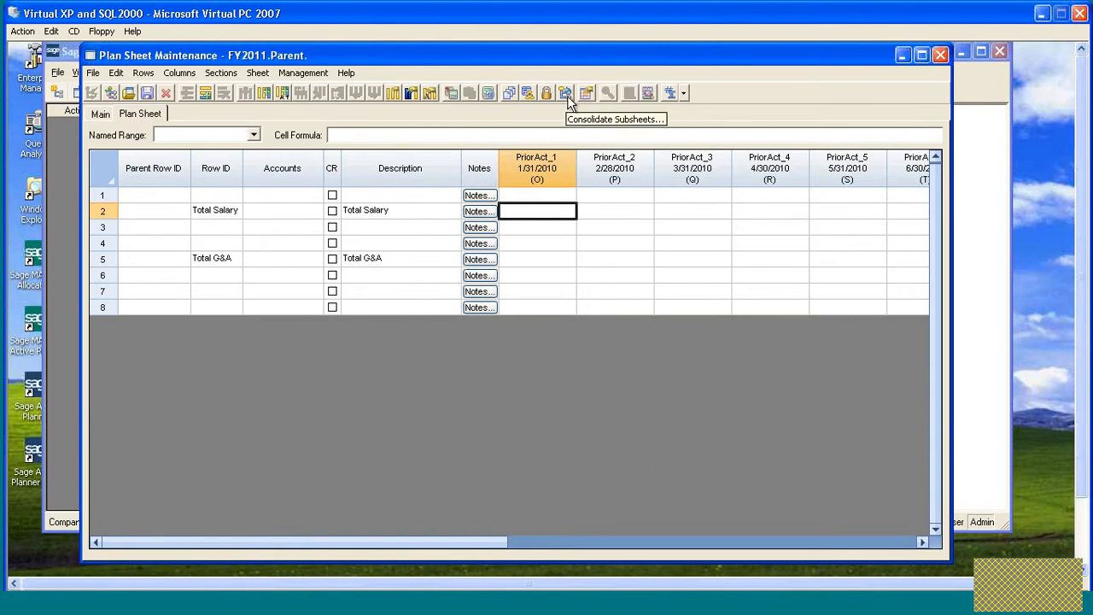
click(566, 94)
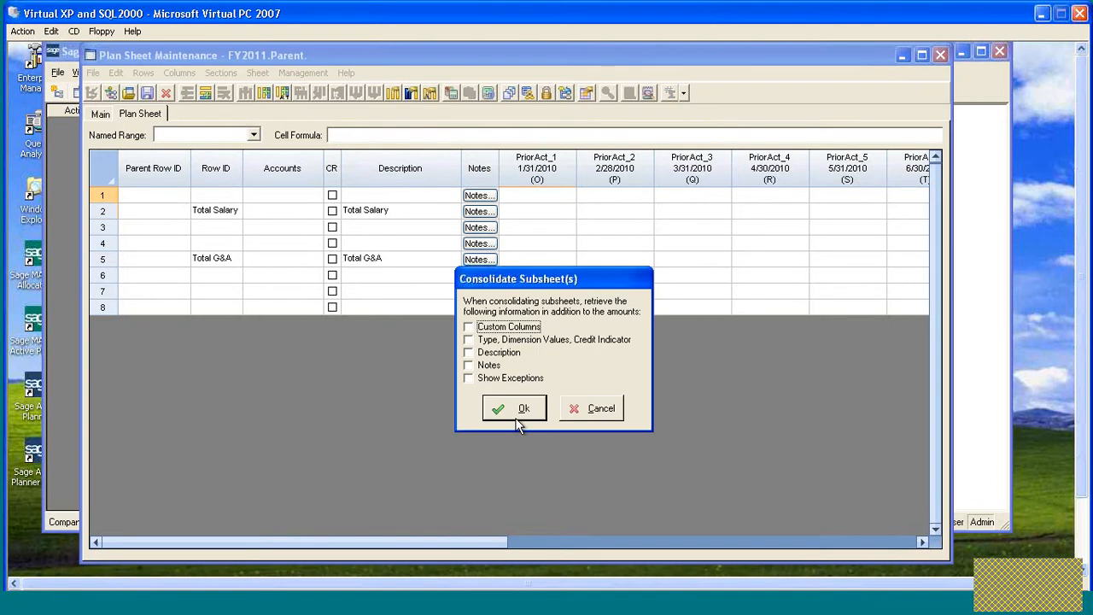
click(518, 418)
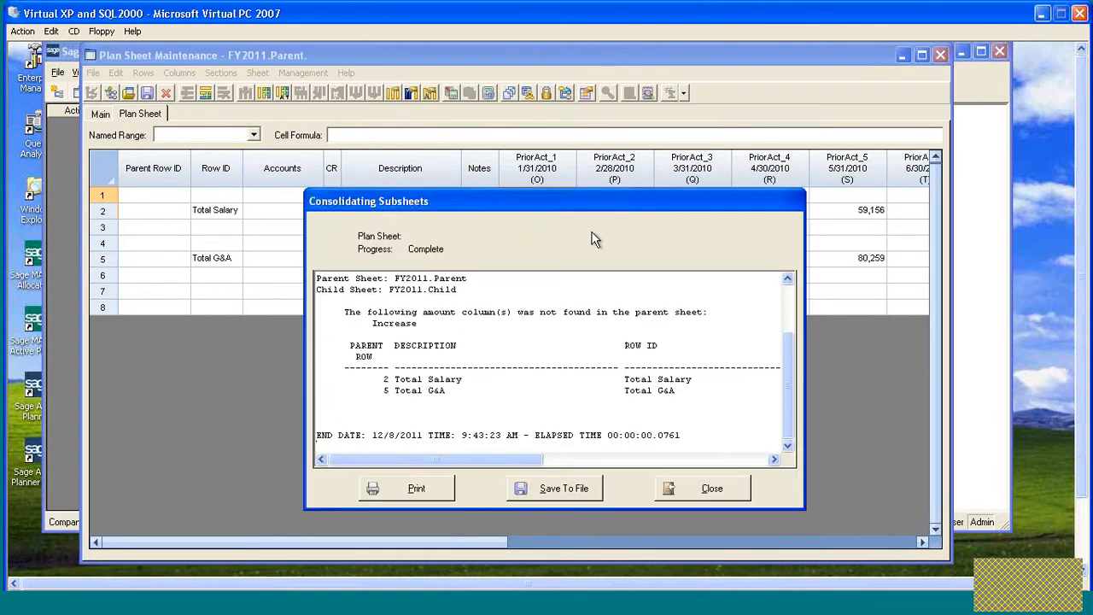
- Examine the consolidation report's parent and child sheets and matched row IDs, then close it
drag(604, 200, 493, 116)
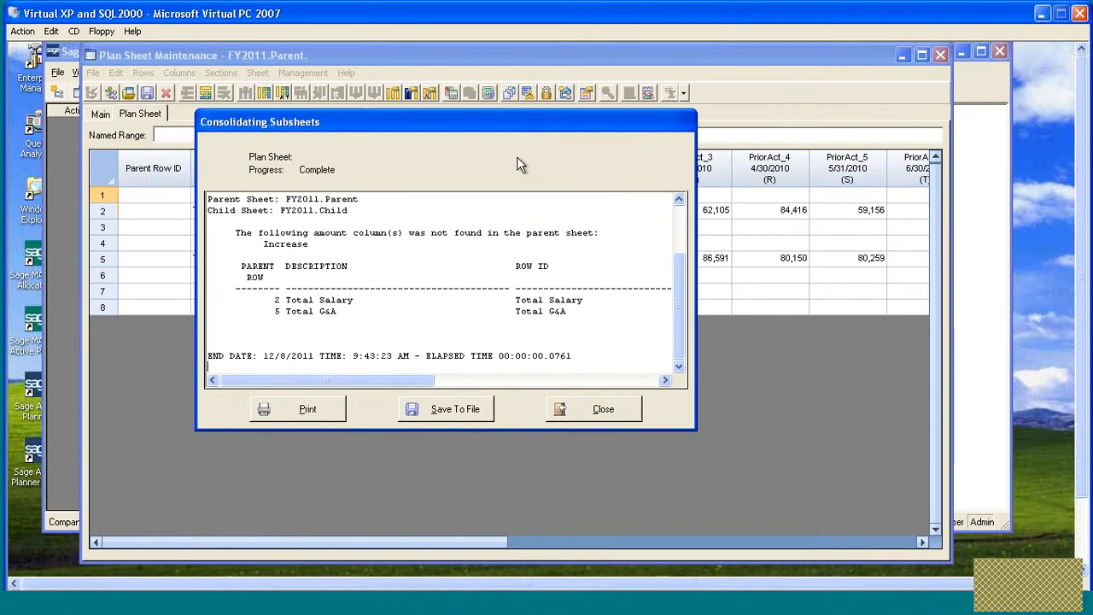
double_click(413, 127)
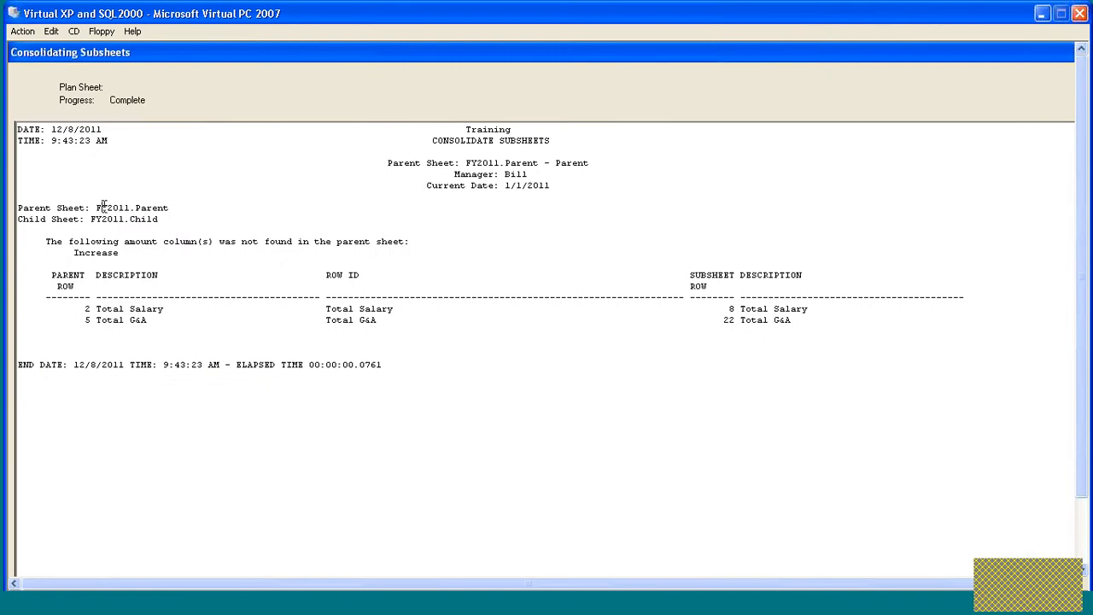
drag(94, 207, 173, 217)
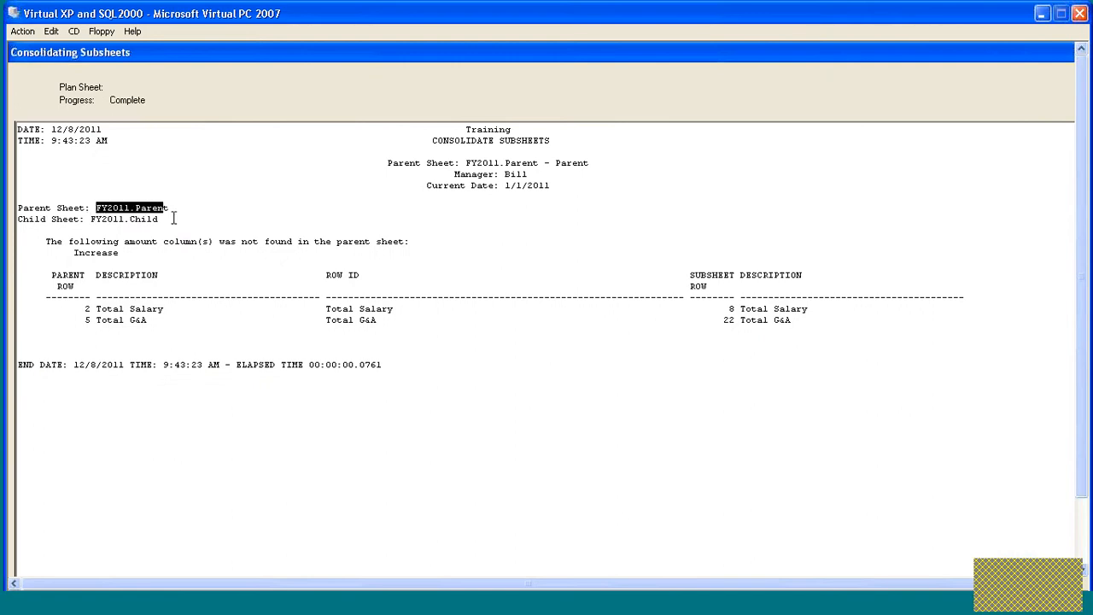
drag(90, 219, 168, 219)
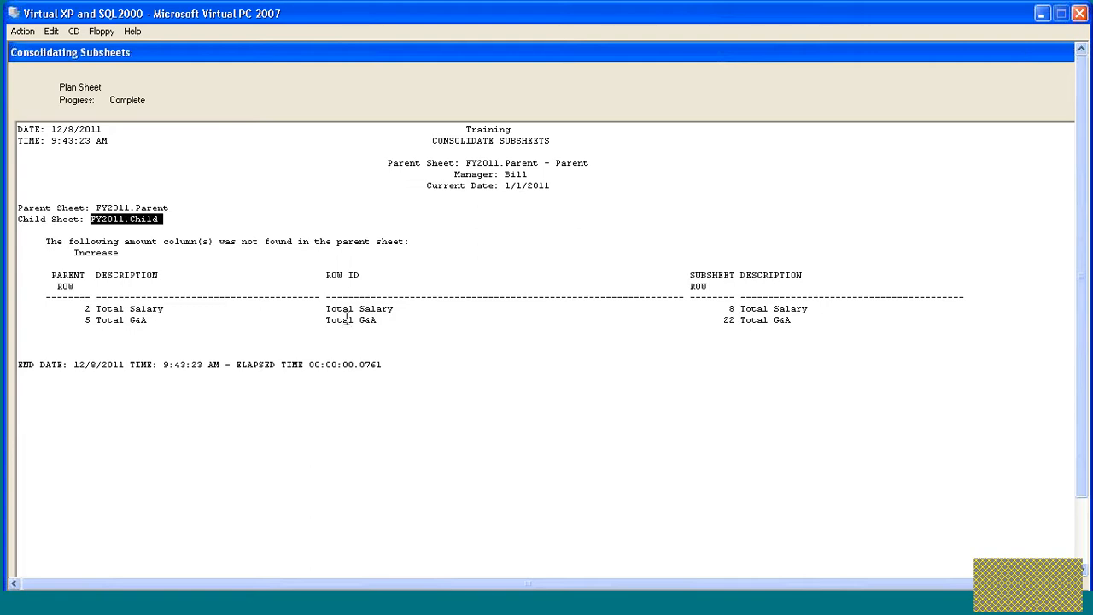
drag(326, 308, 395, 315)
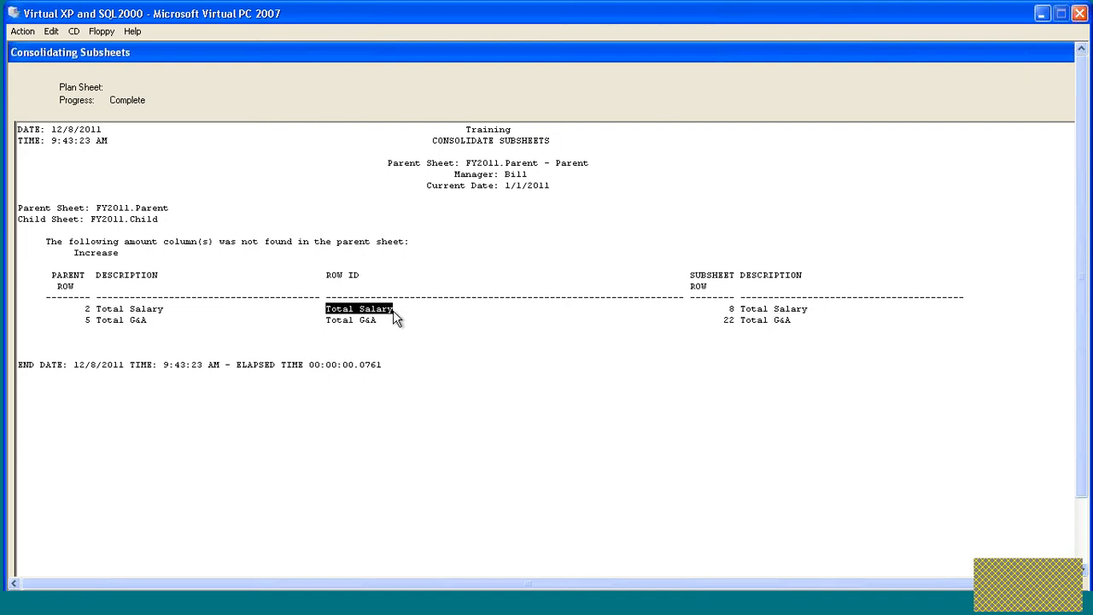
drag(324, 319, 384, 327)
key(ctrl+c)
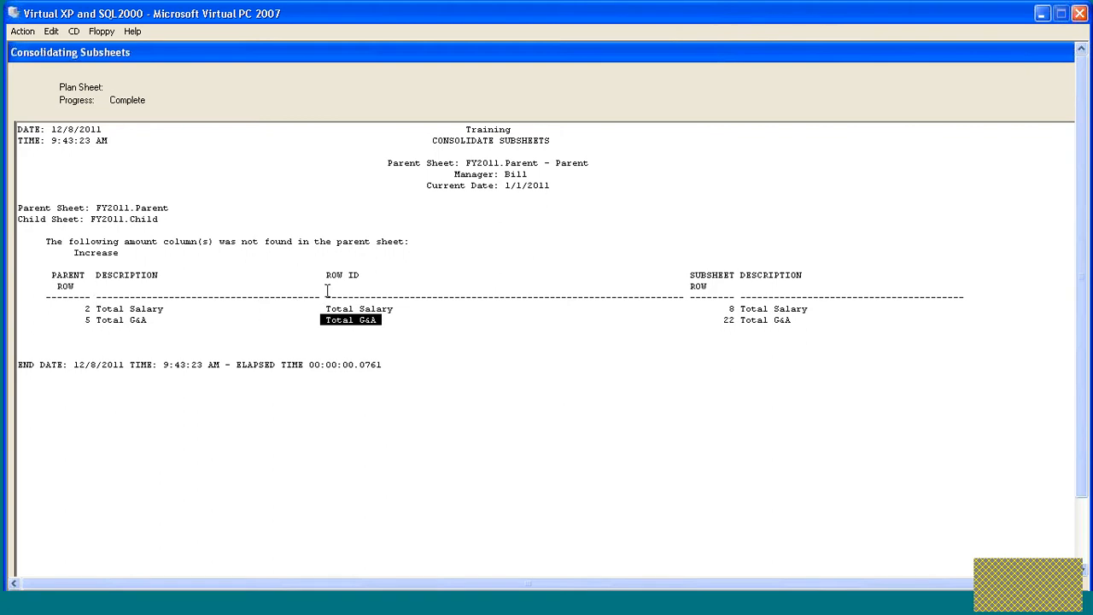
double_click(85, 309)
double_click(727, 309)
click(604, 55)
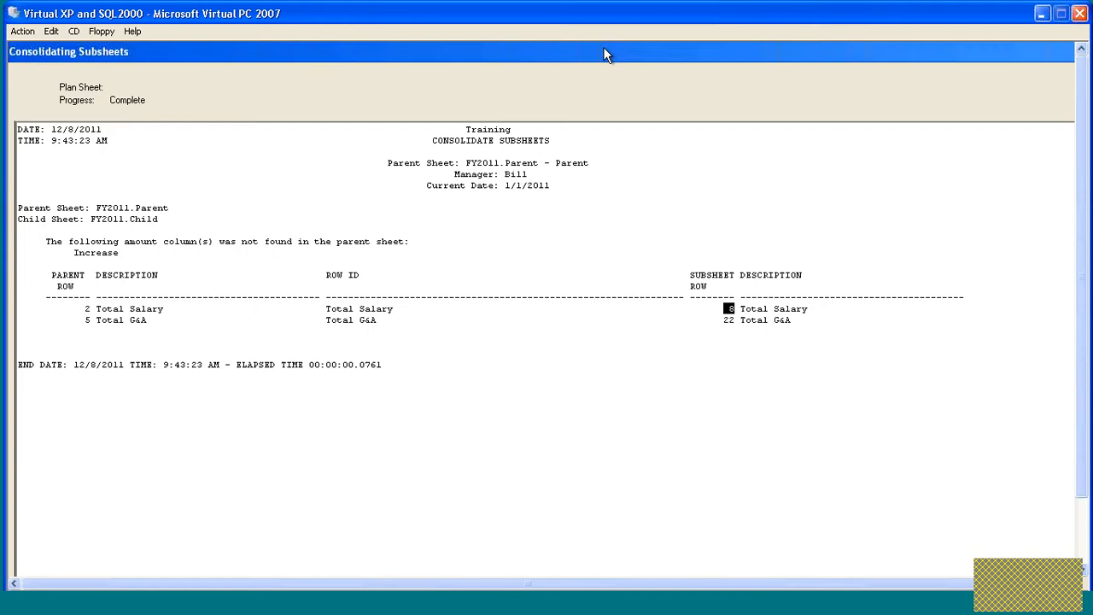
double_click(604, 55)
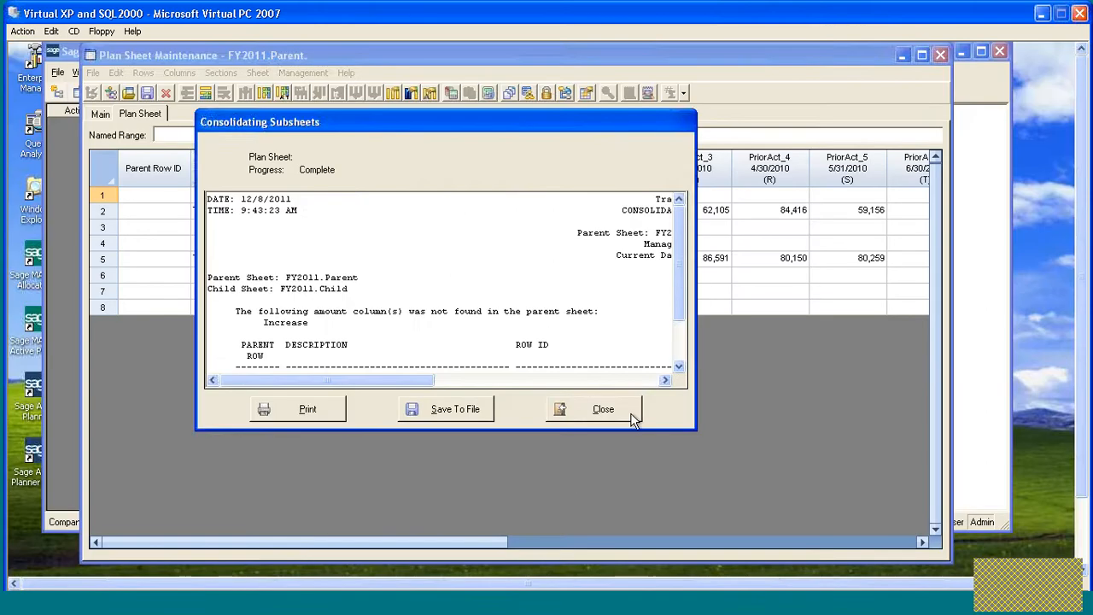
click(604, 410)
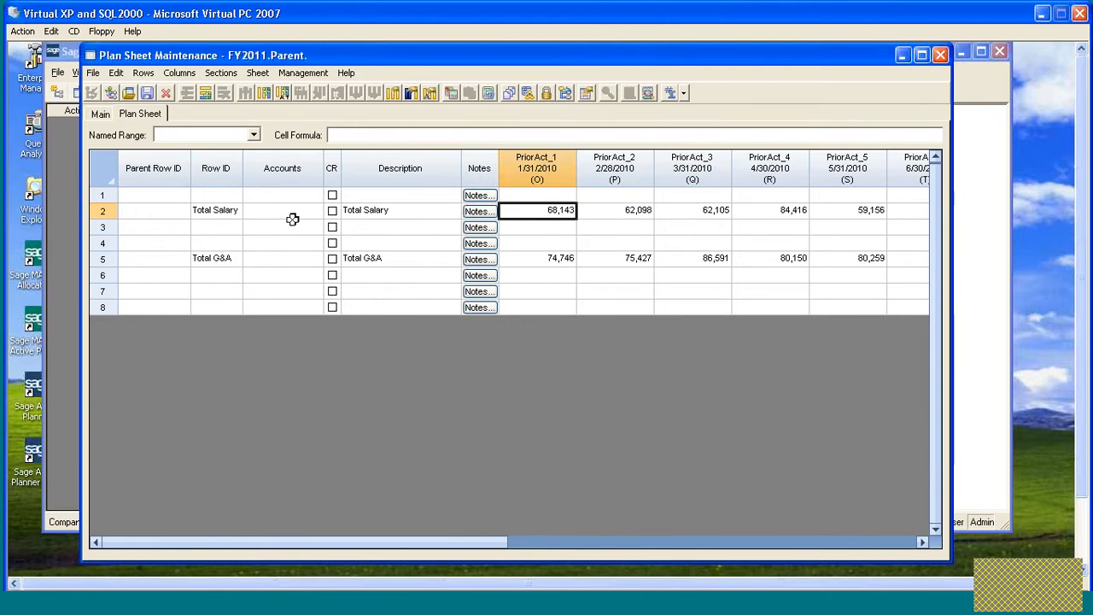
- Copy the Row IDs of the Total Salary and Total G&A rows into their Parent Row ID cells
click(219, 211)
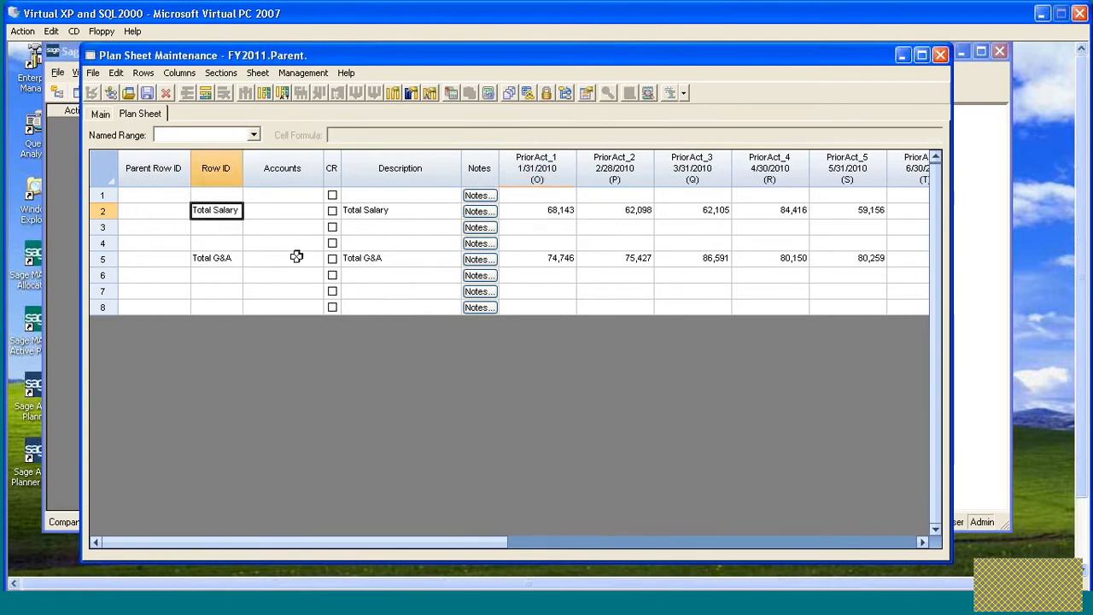
click(157, 215)
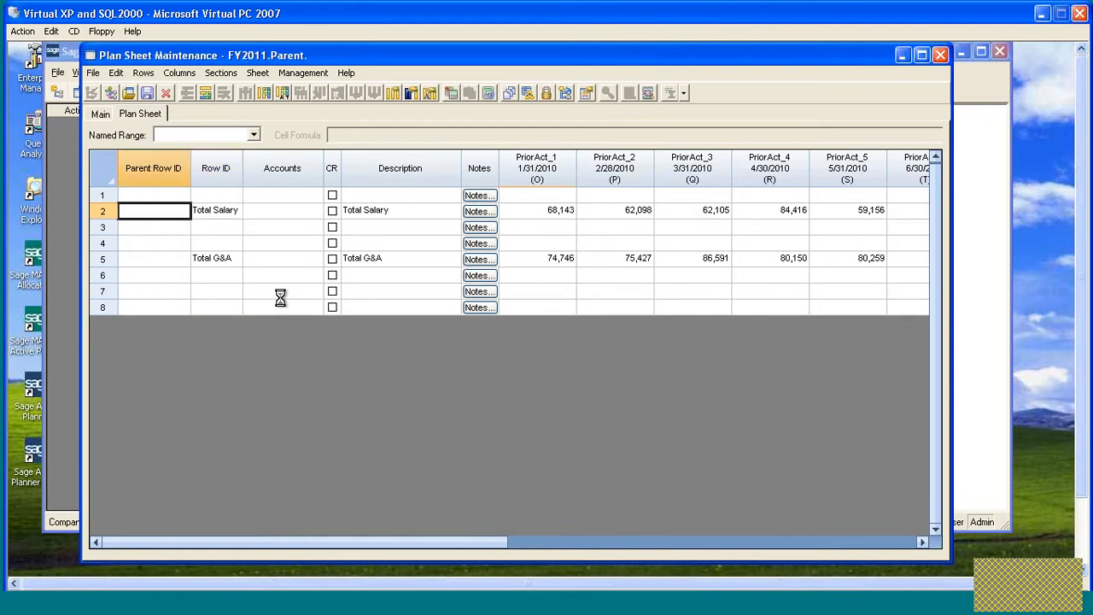
text(Total Salary)
key(Right)
key(Down)
key(Down)
key(Down)
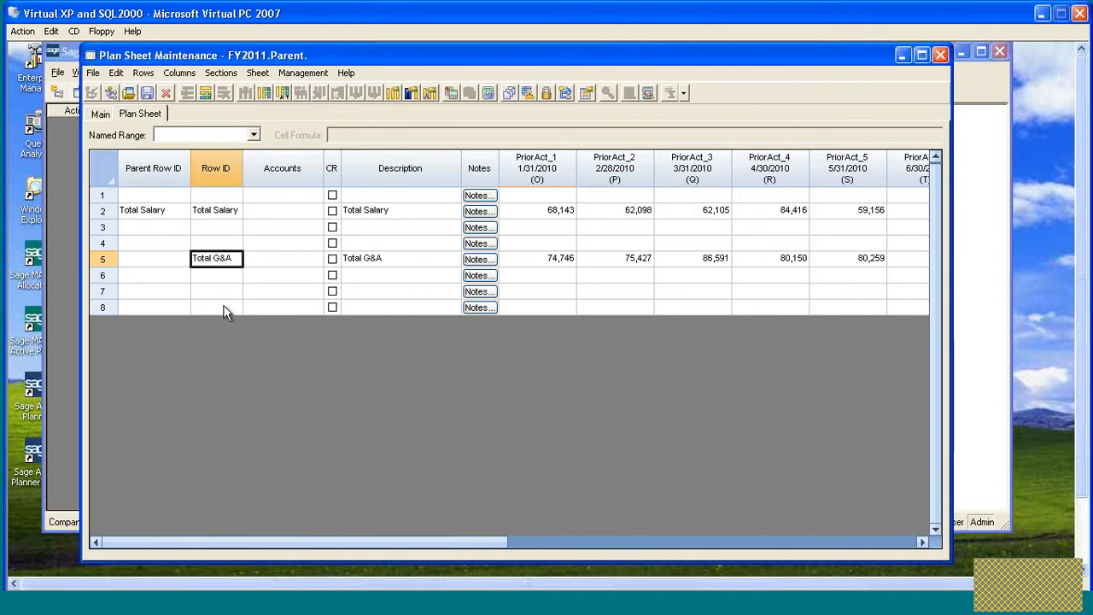
click(154, 259)
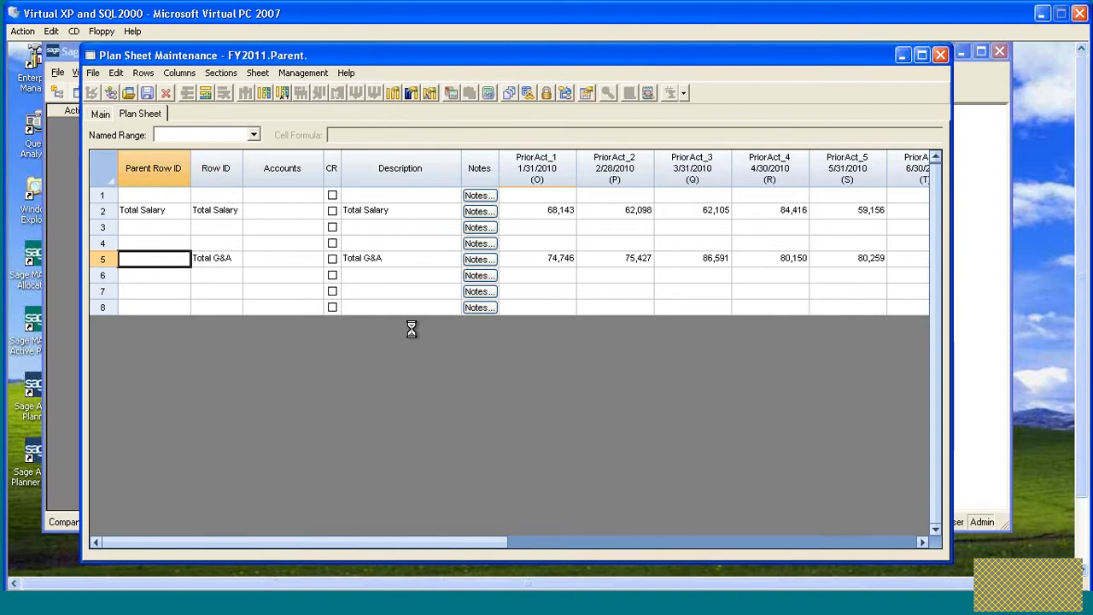
key(ctrl+v)
- Clear all period amounts from the Total Salary and Total G&A rows
drag(547, 209, 552, 259)
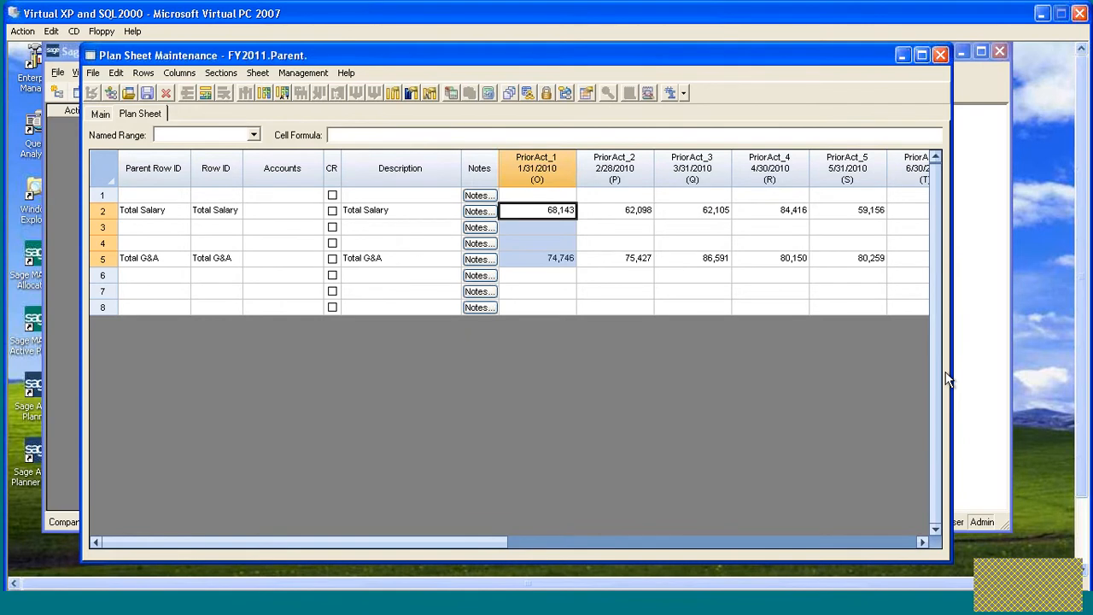
key(ctrl+shift+Right)
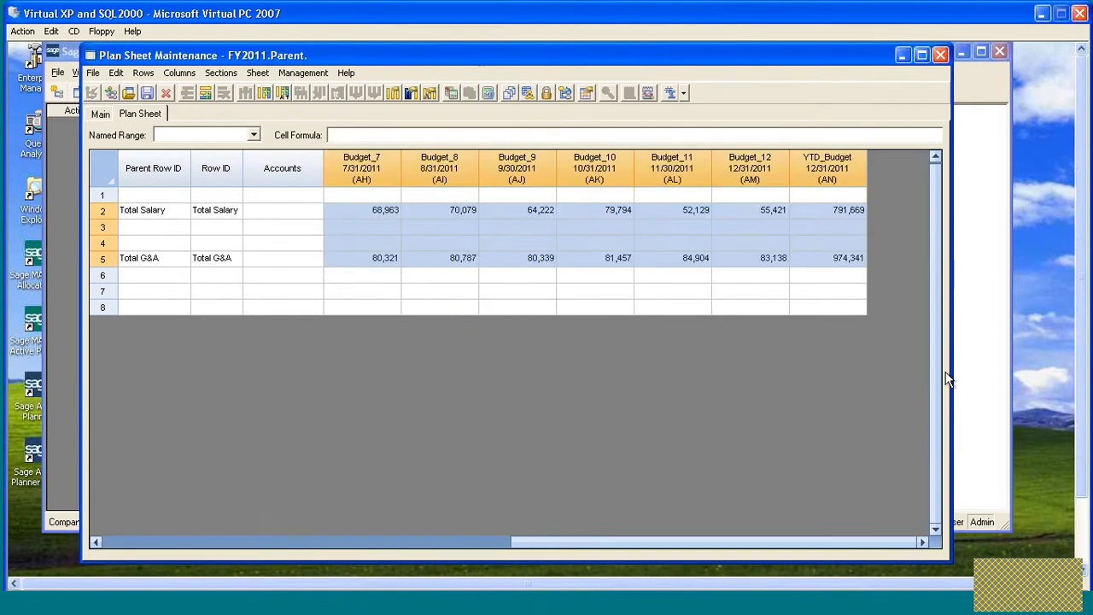
key(Delete)
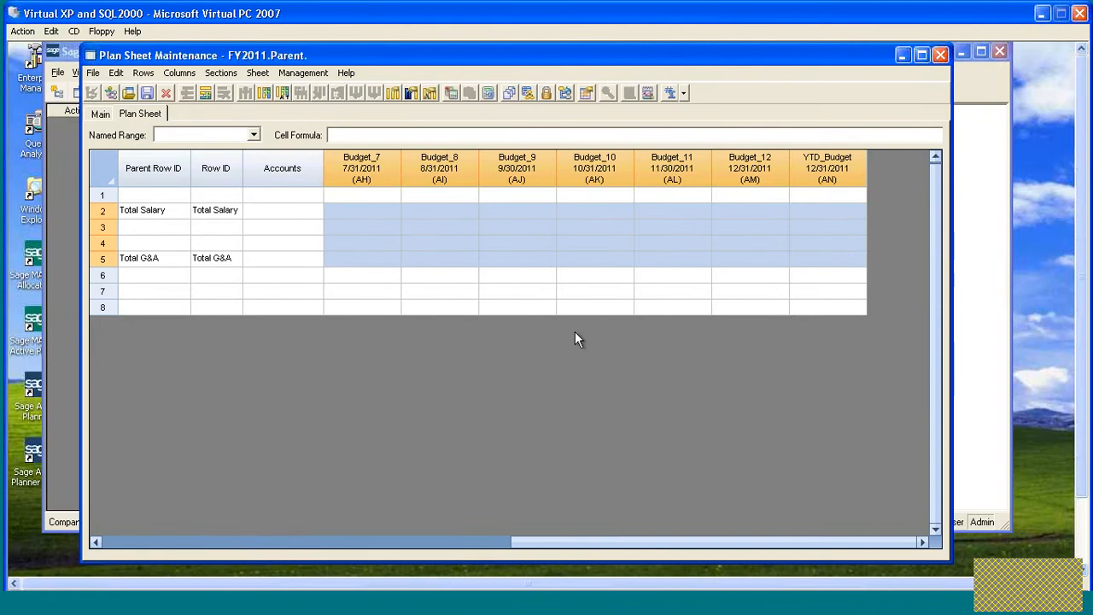
click(376, 234)
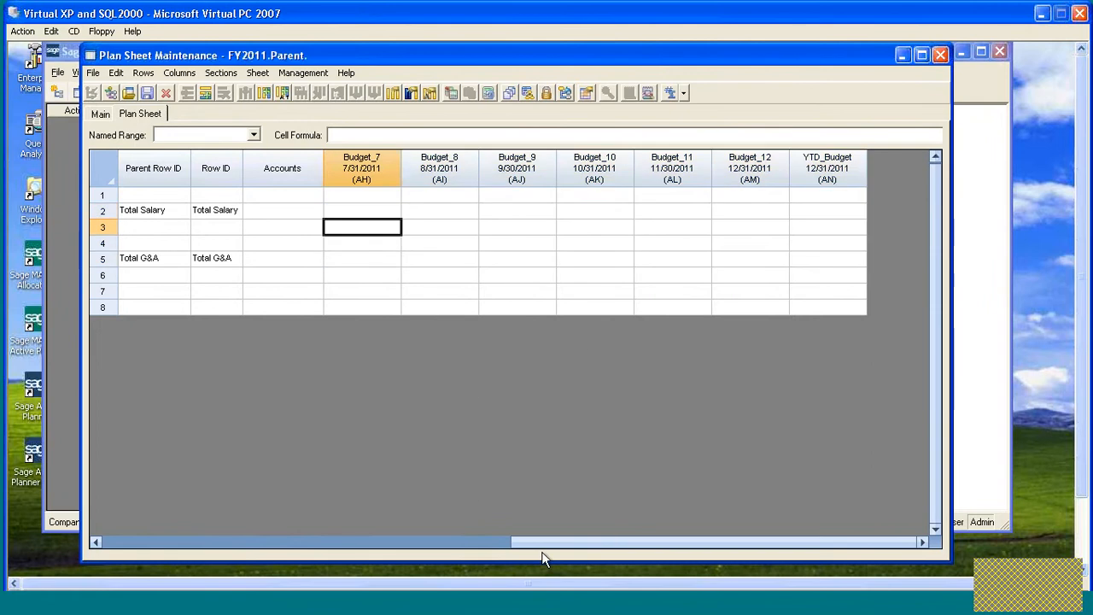
drag(596, 547, 181, 542)
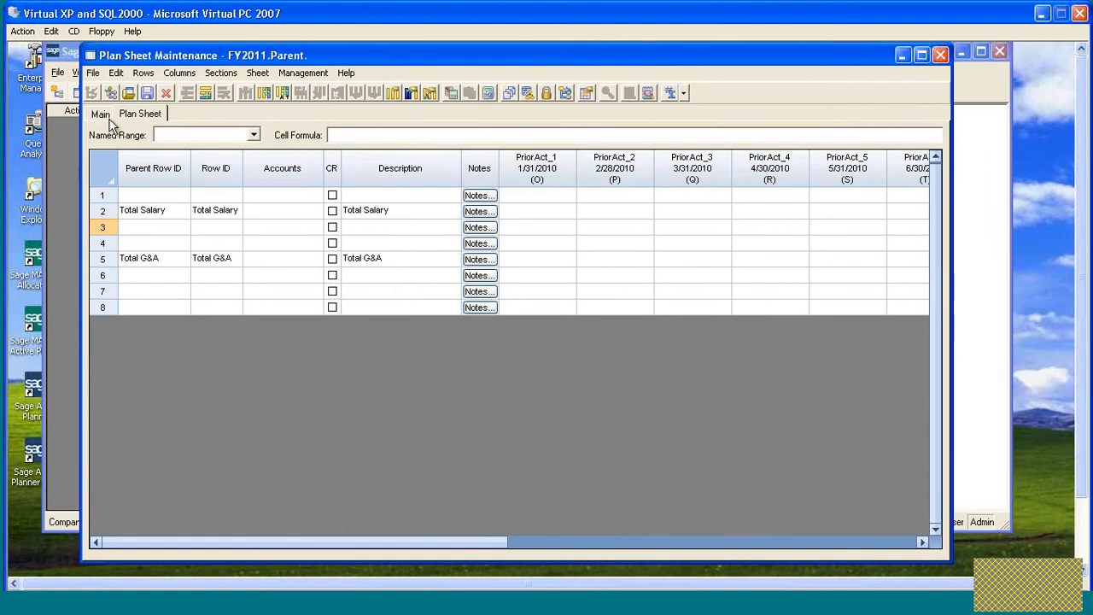
- Rename the sheet and its description to GrandParent and save it as a new record
click(147, 94)
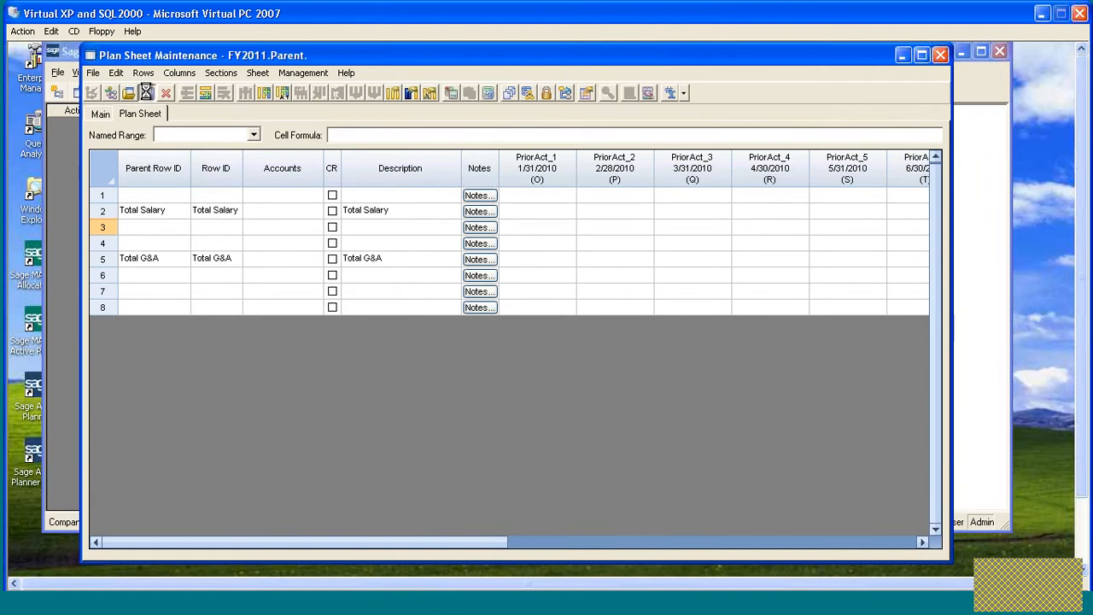
click(100, 117)
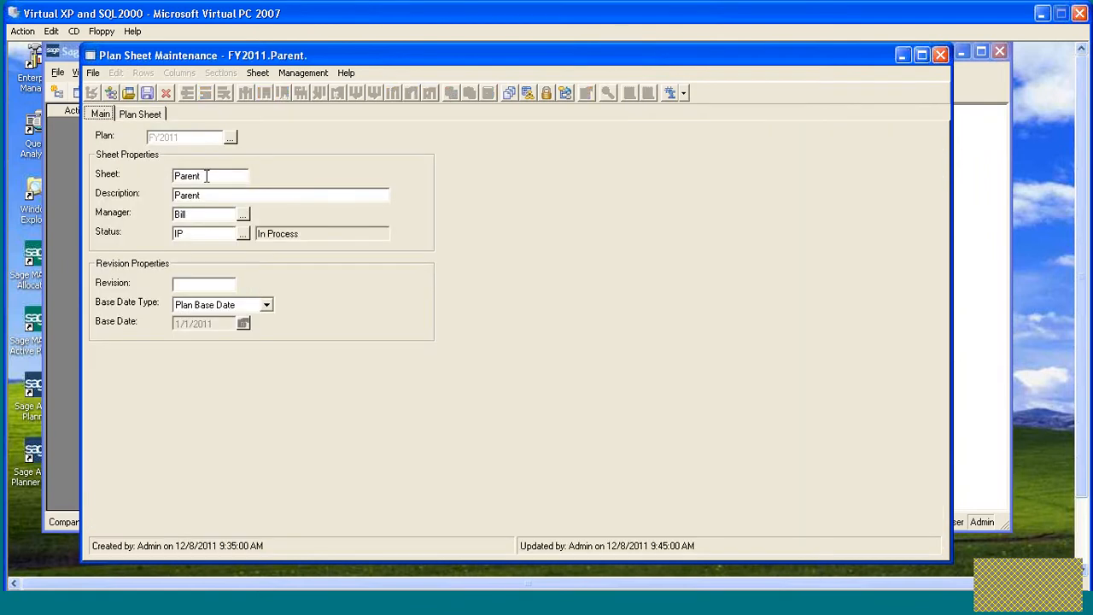
click(175, 176)
text(Grand)
click(175, 195)
text(Grand)
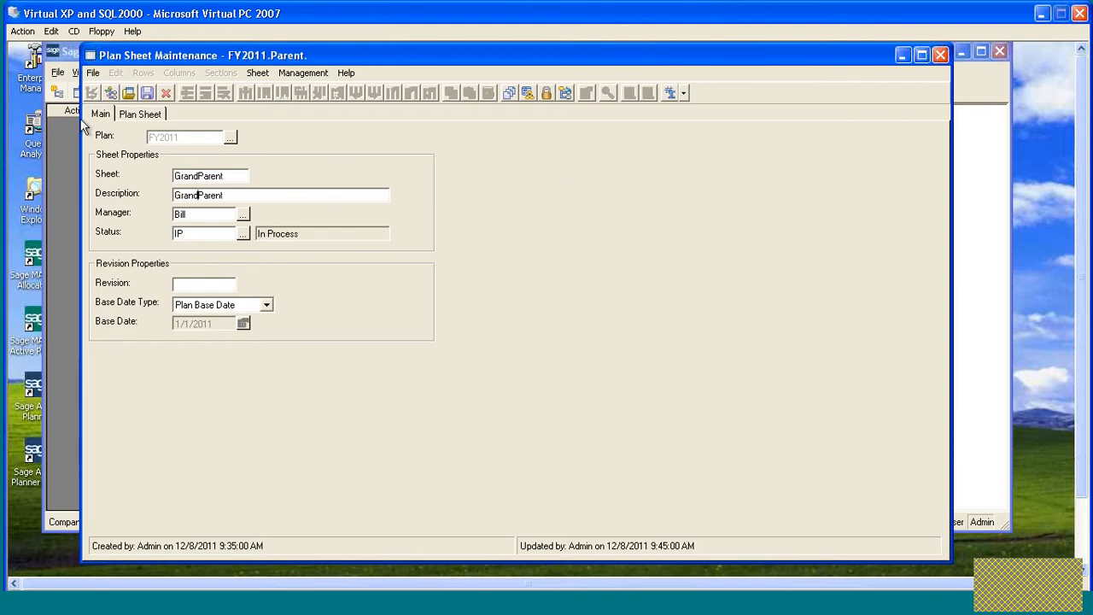
click(147, 94)
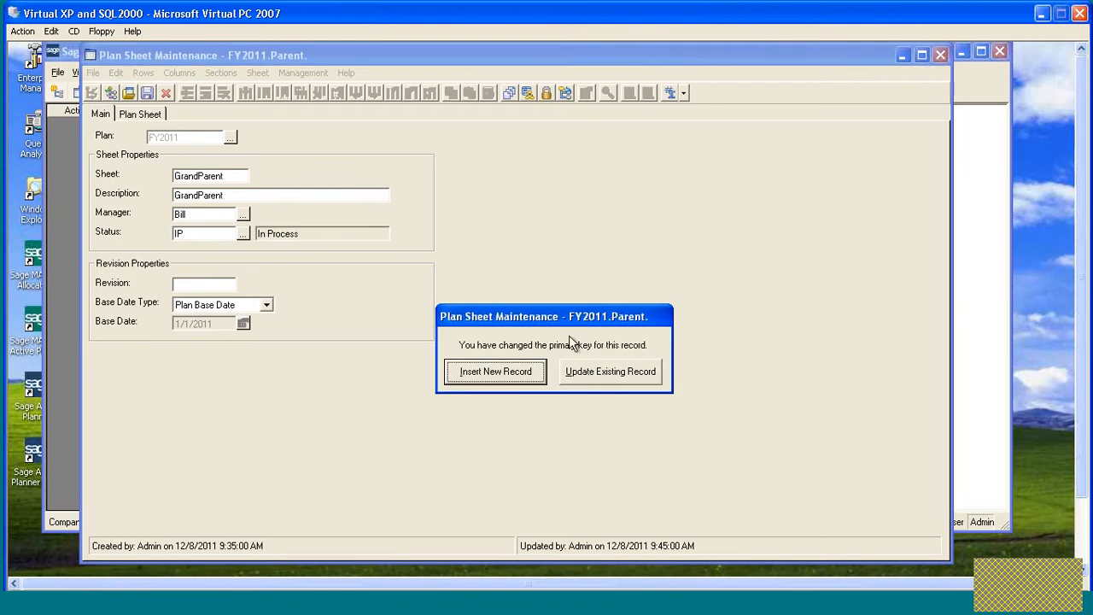
click(499, 380)
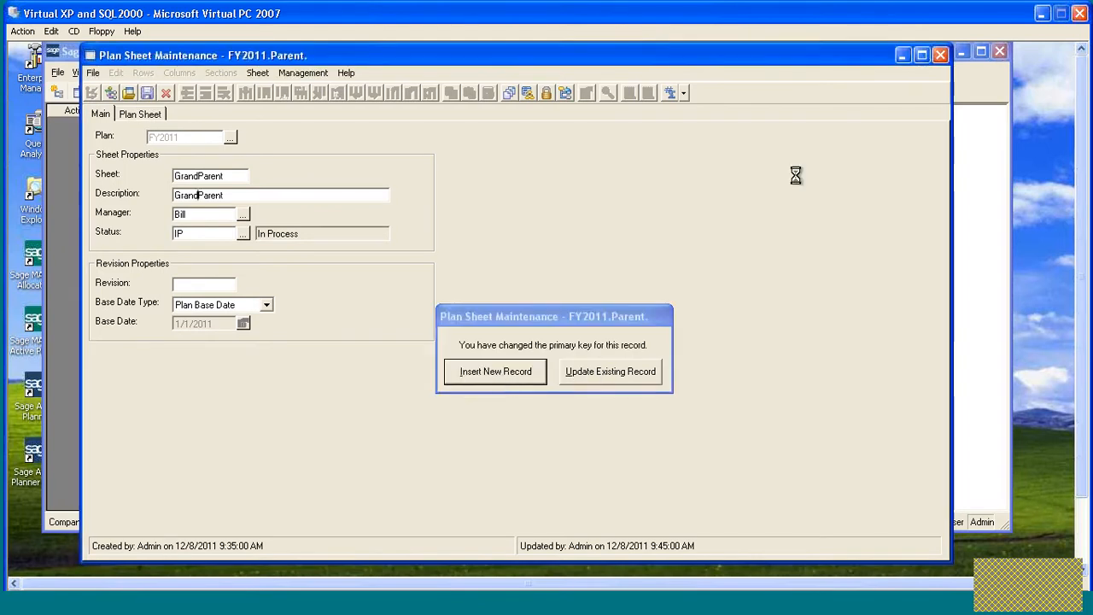
- Close the sheet and nest the Parent sheet under GrandParent in the plan tree
click(937, 58)
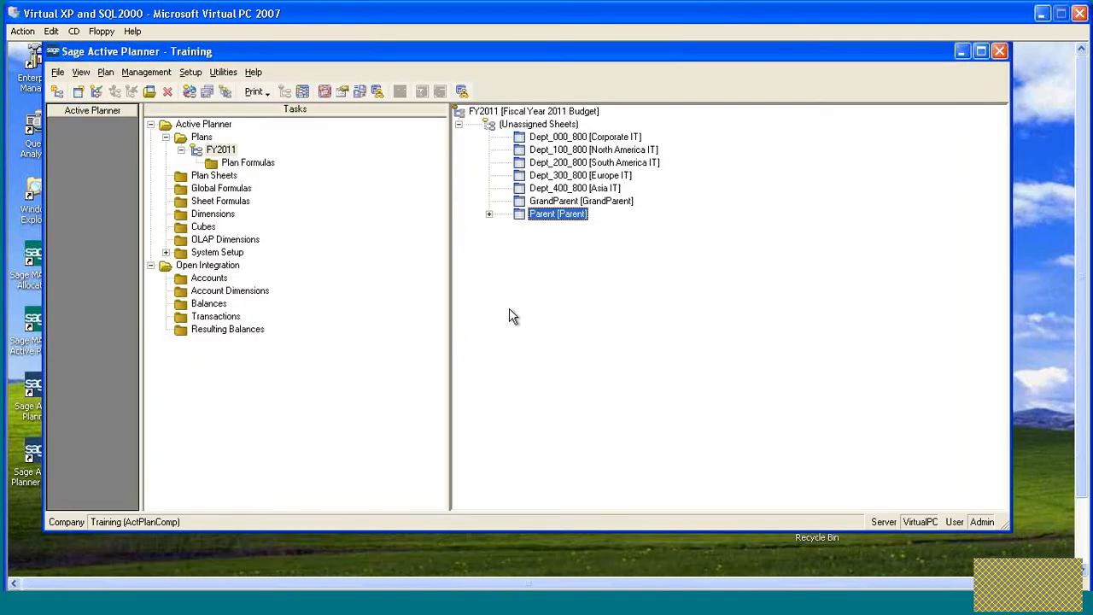
click(489, 214)
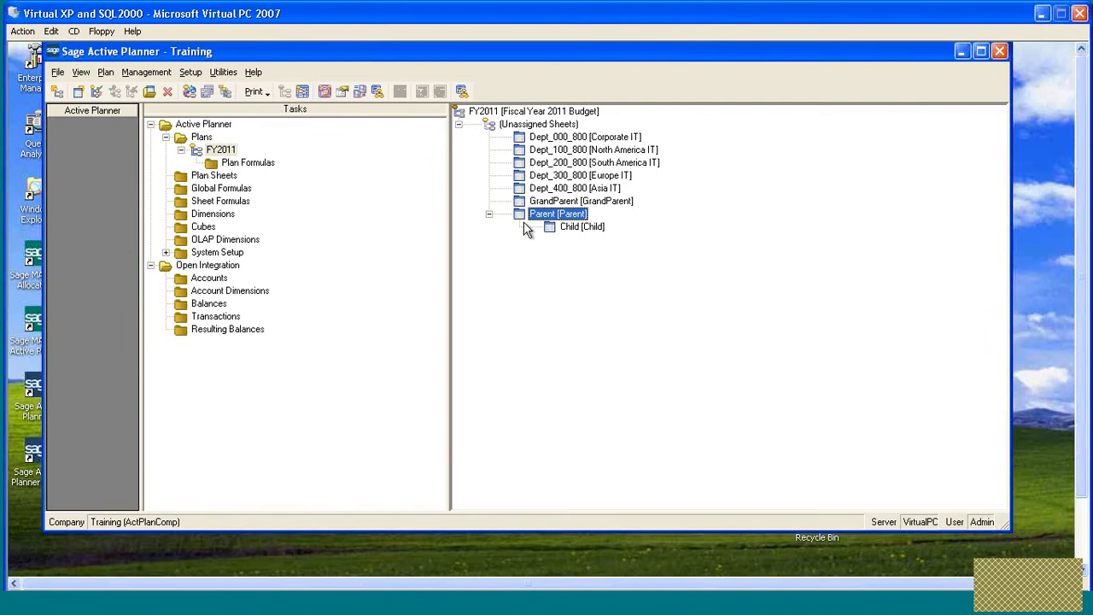
drag(522, 218, 524, 204)
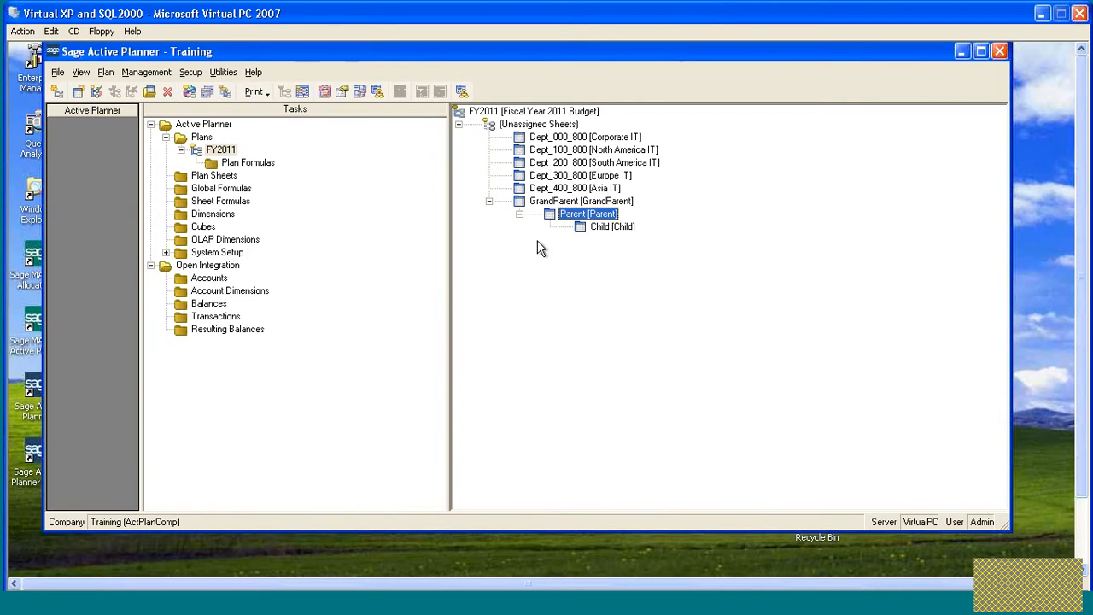
- Open the Parent sheet and copy Total Salary's description, Row ID and Parent Row ID into row 7
double_click(551, 218)
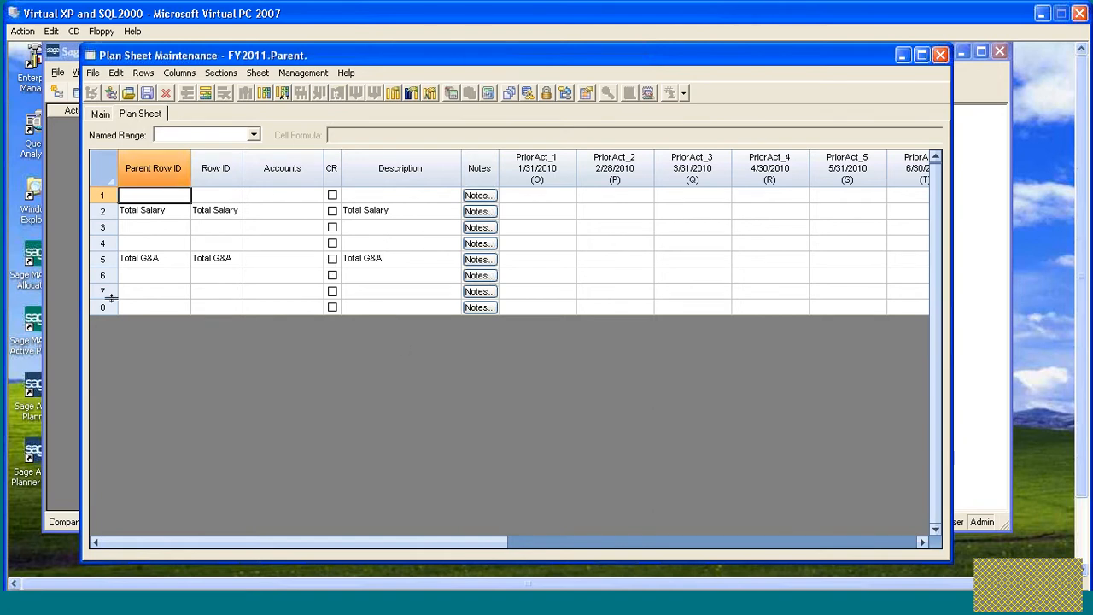
click(374, 213)
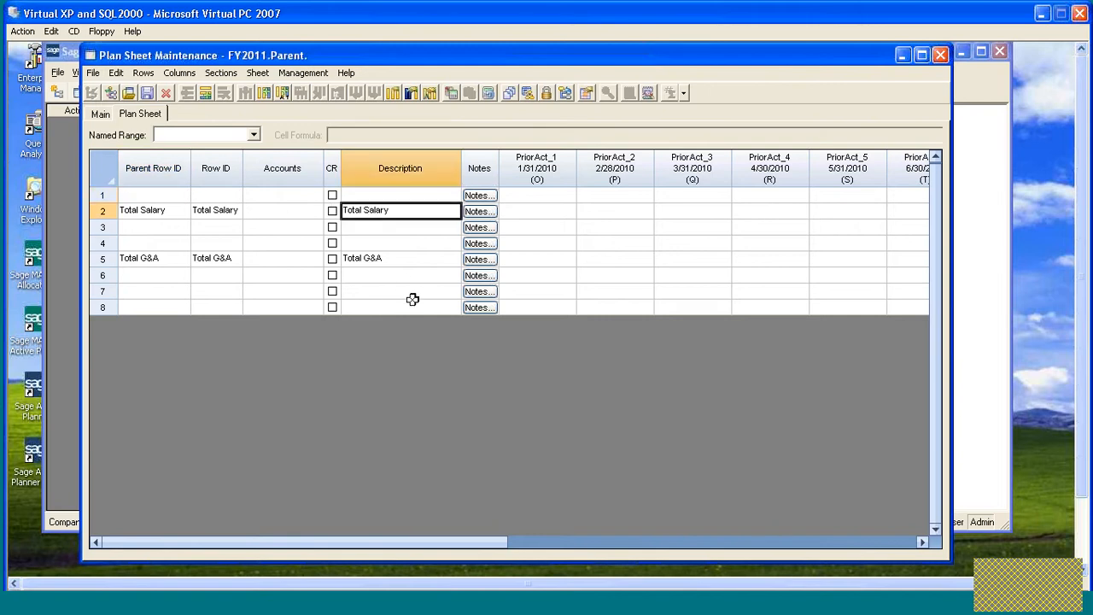
click(369, 293)
text(Total Salary)
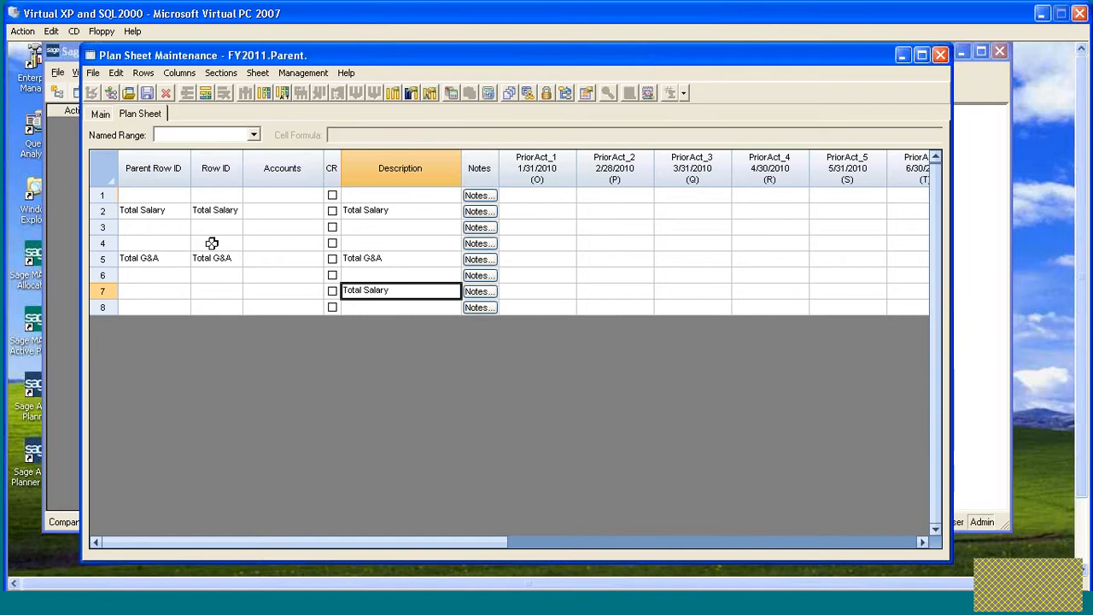
click(214, 211)
click(216, 291)
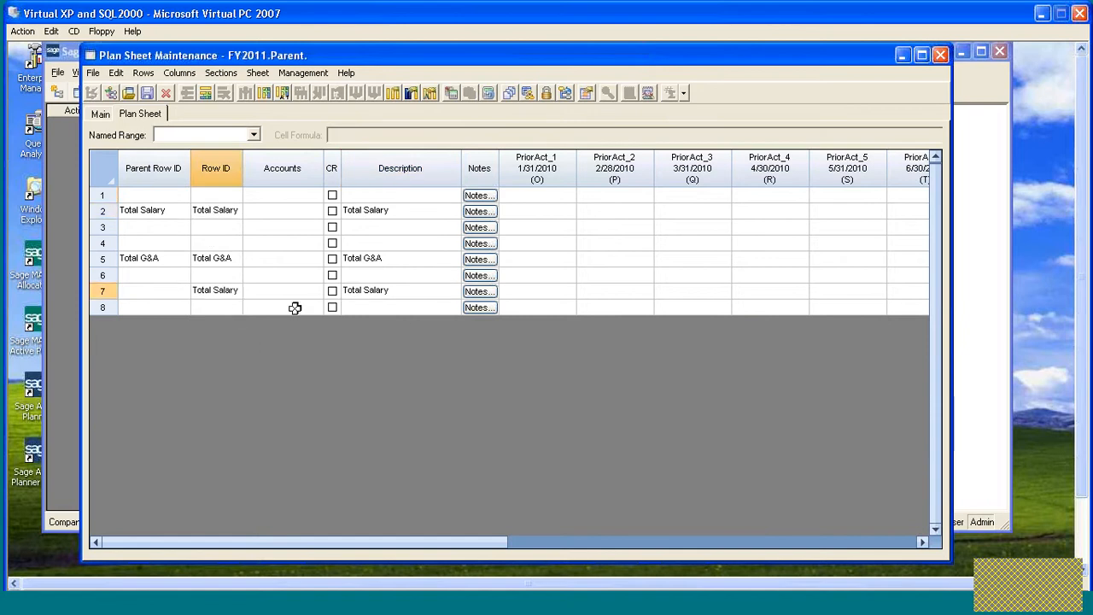
text(Total Salary)
click(147, 213)
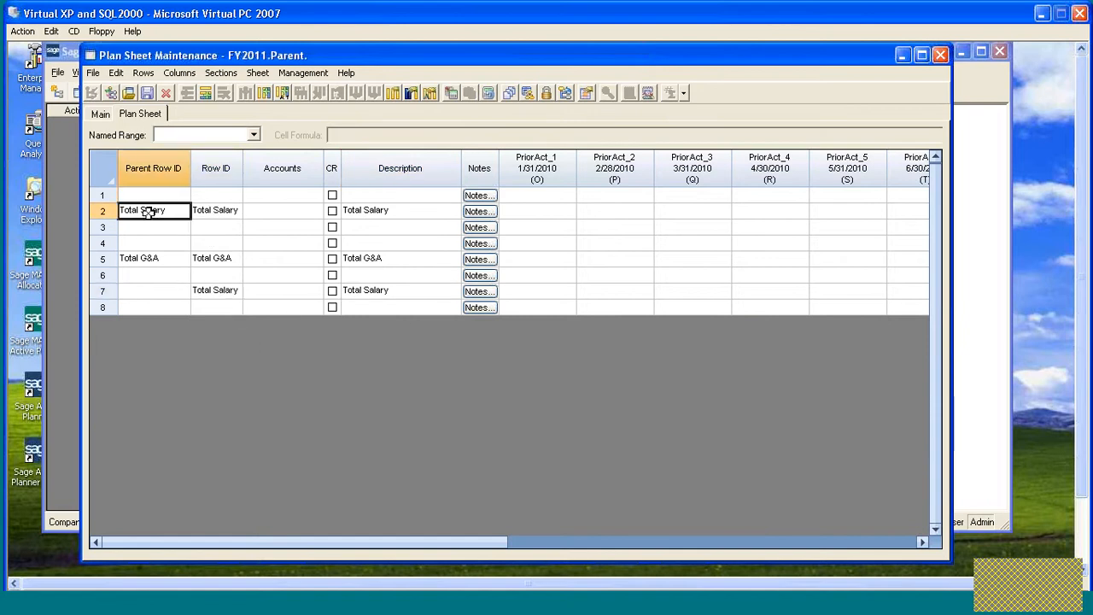
click(162, 309)
click(141, 290)
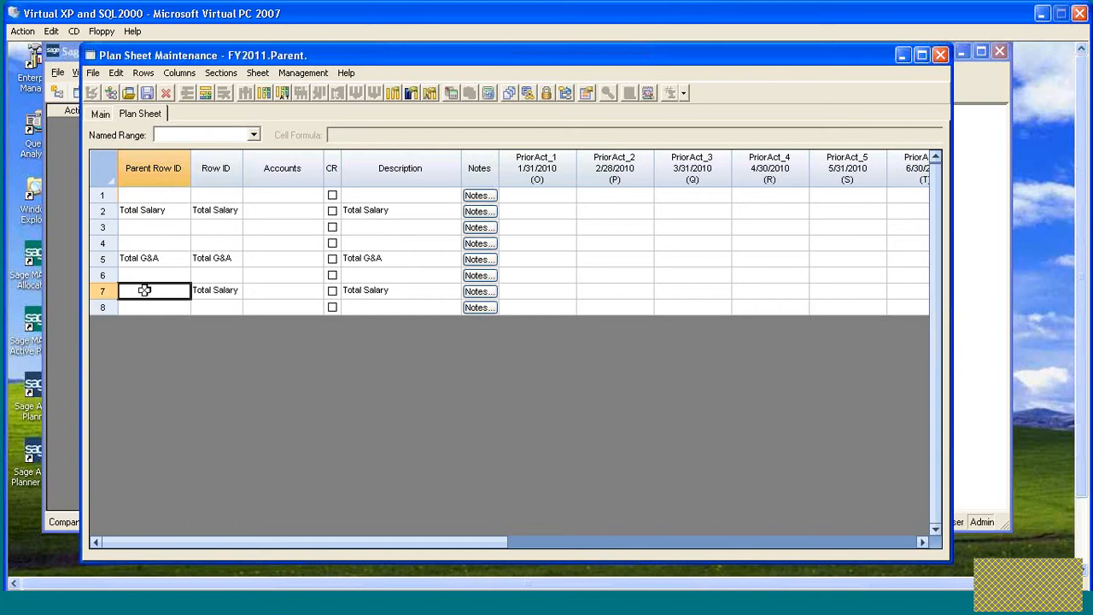
text(Total Salary)
- Clear the Parent Row ID, Row ID and description from the original Total Salary row 2
click(217, 214)
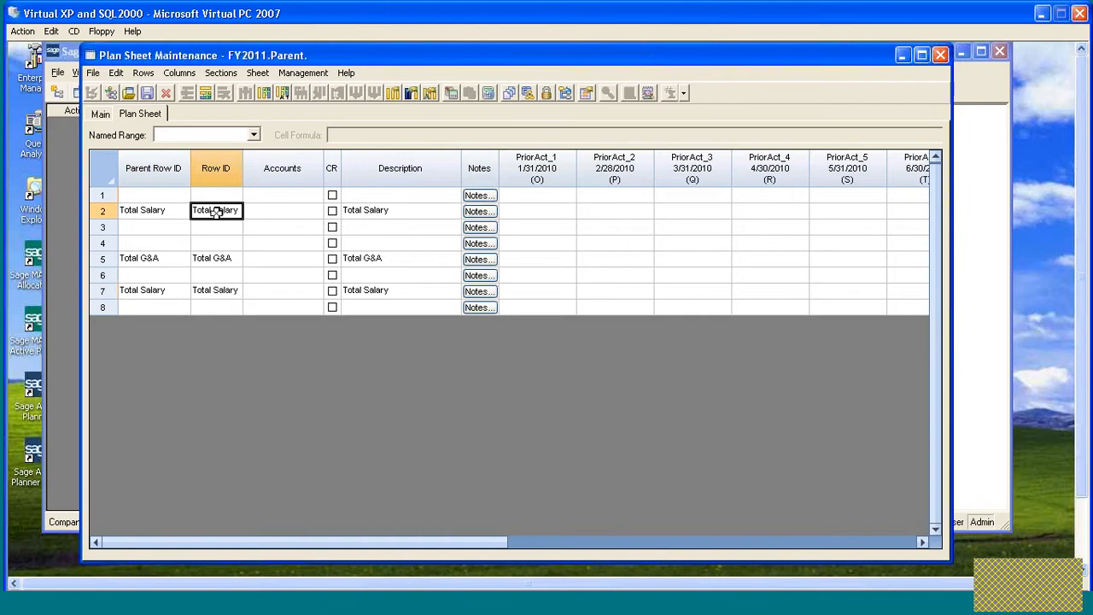
click(213, 291)
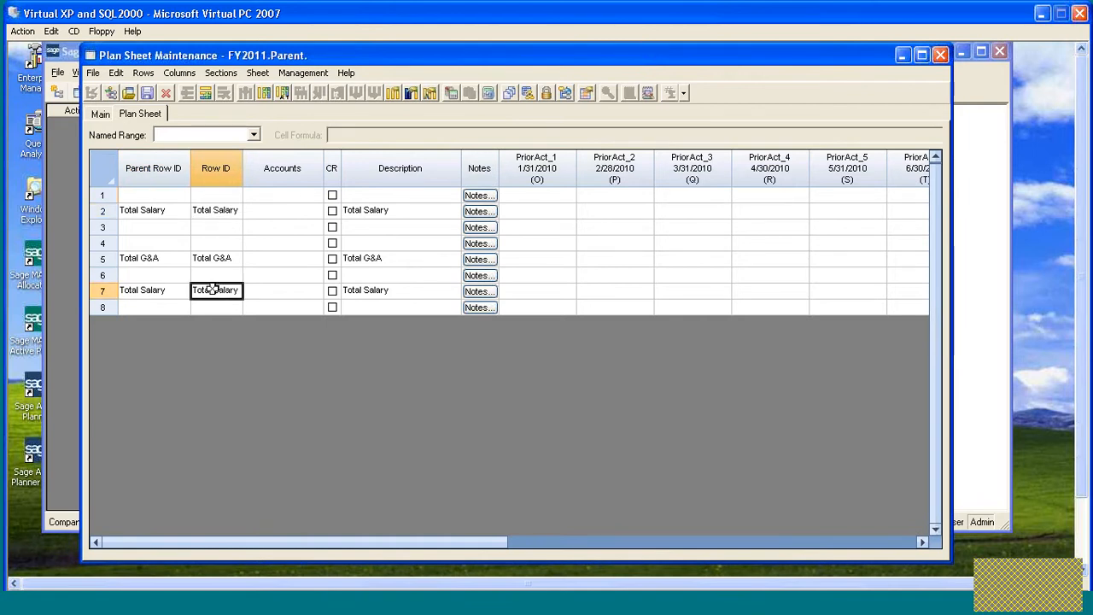
click(219, 212)
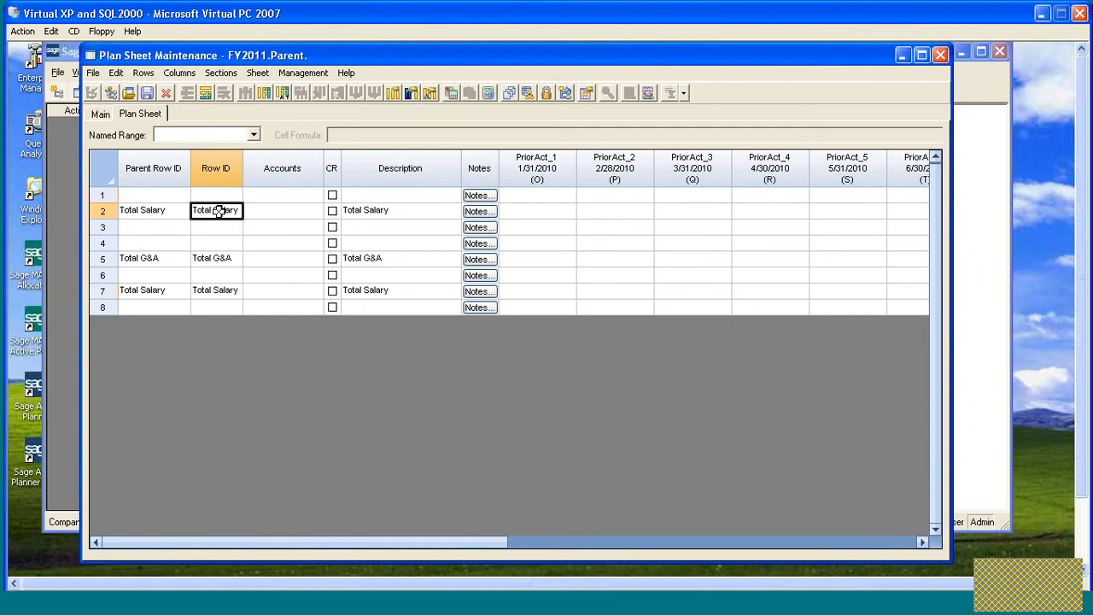
click(215, 292)
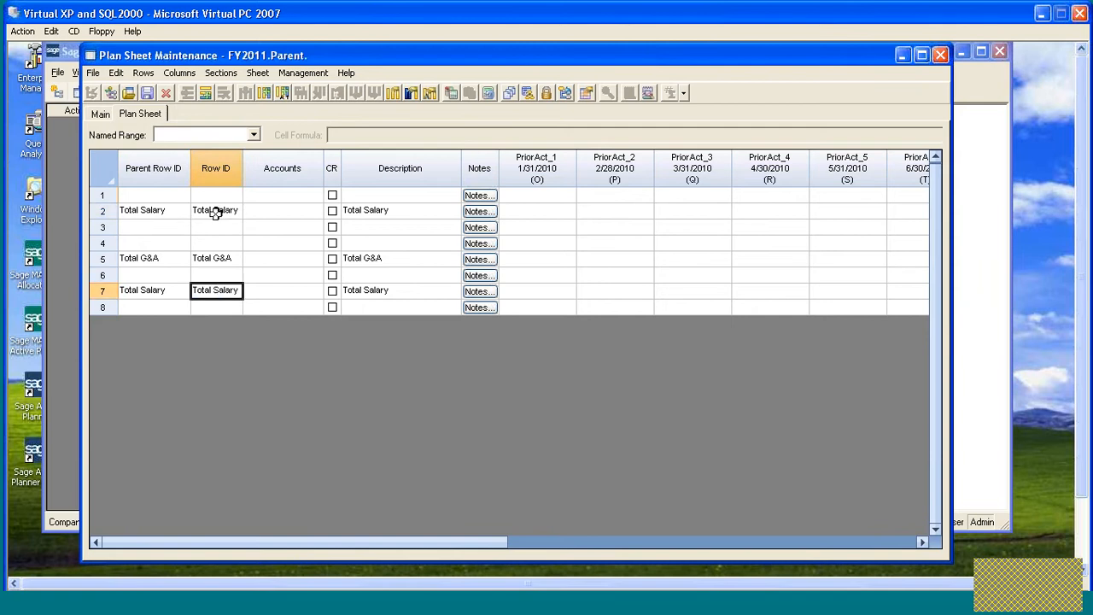
click(214, 210)
click(218, 293)
drag(151, 214, 211, 213)
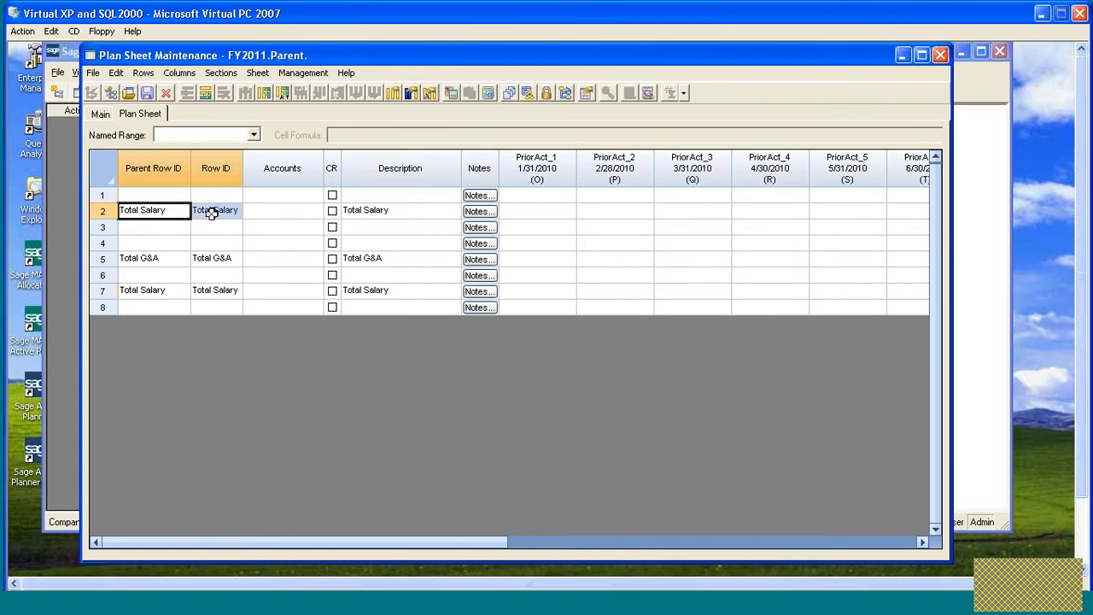
key(Delete)
click(366, 210)
key(Delete)
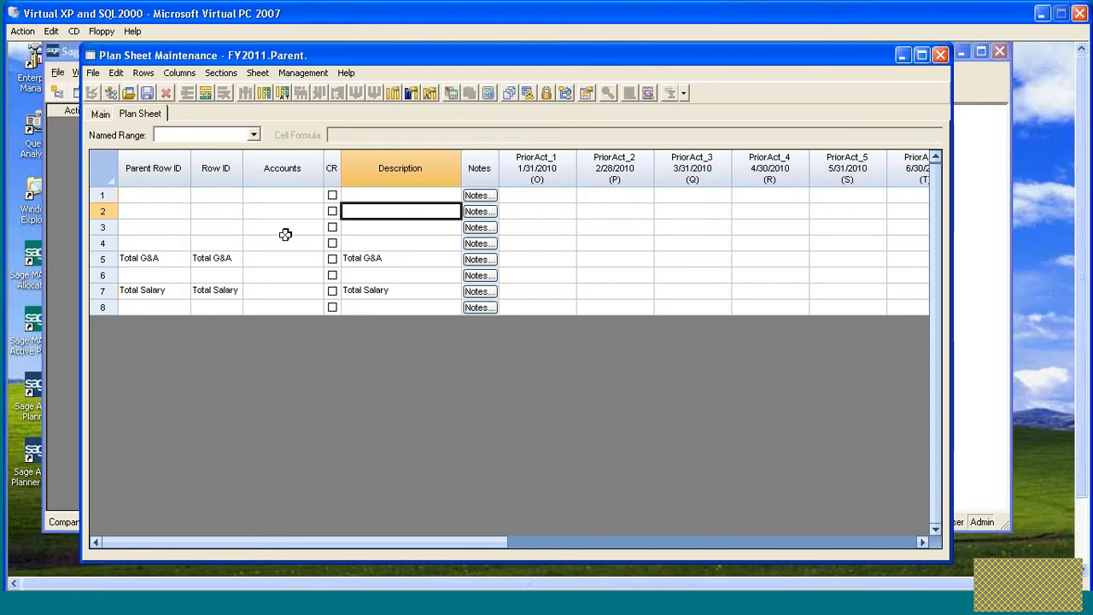
- Set the moved Total Salary row's flow to consolidate from All Sheets
click(215, 290)
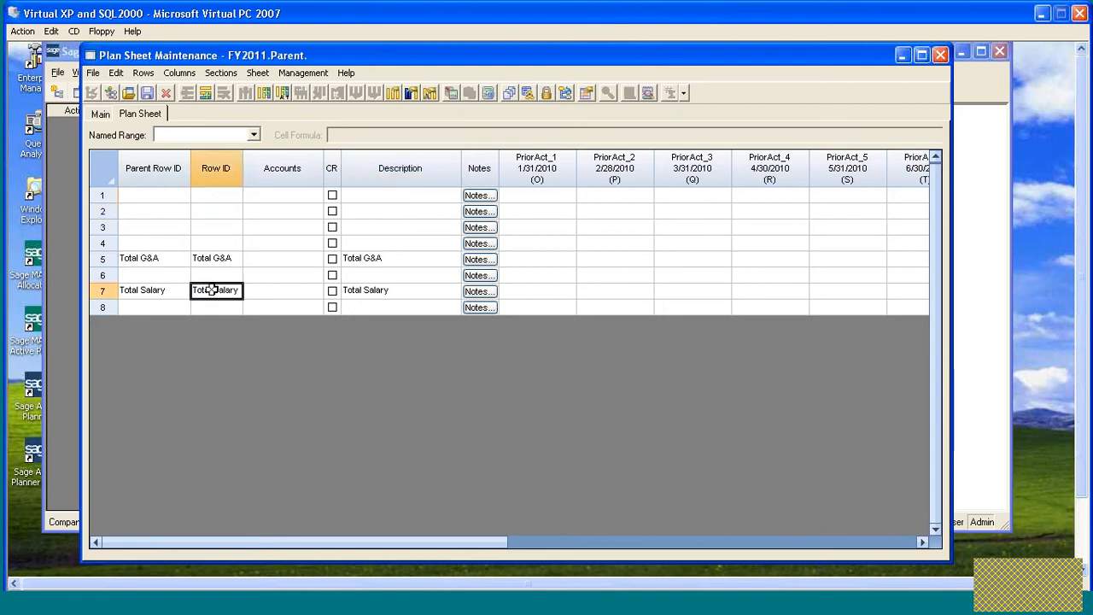
right_click(214, 290)
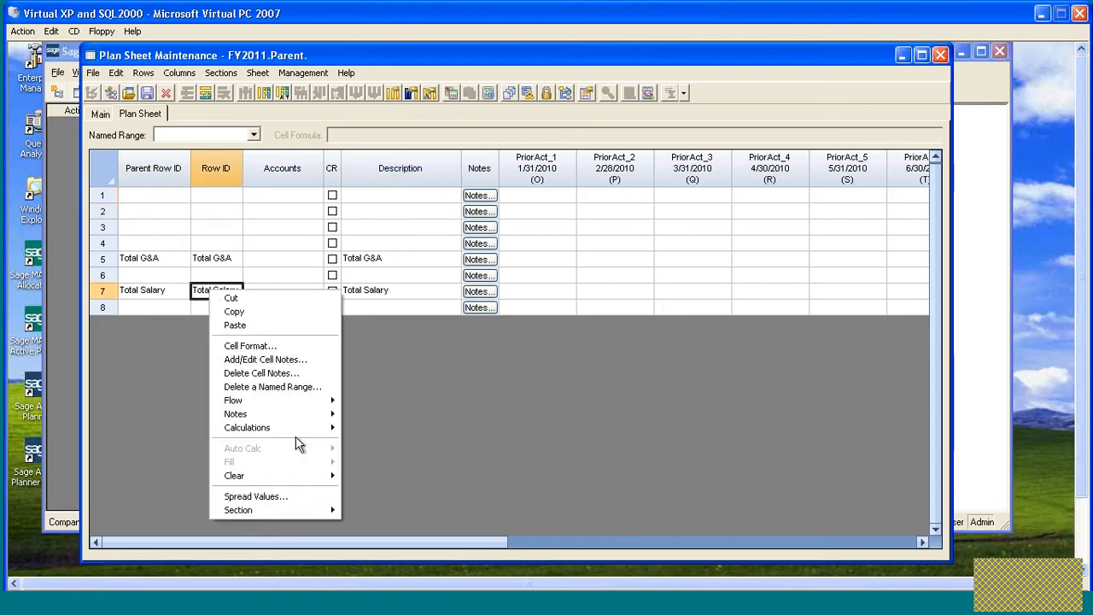
mouse_move(310, 402)
click(359, 401)
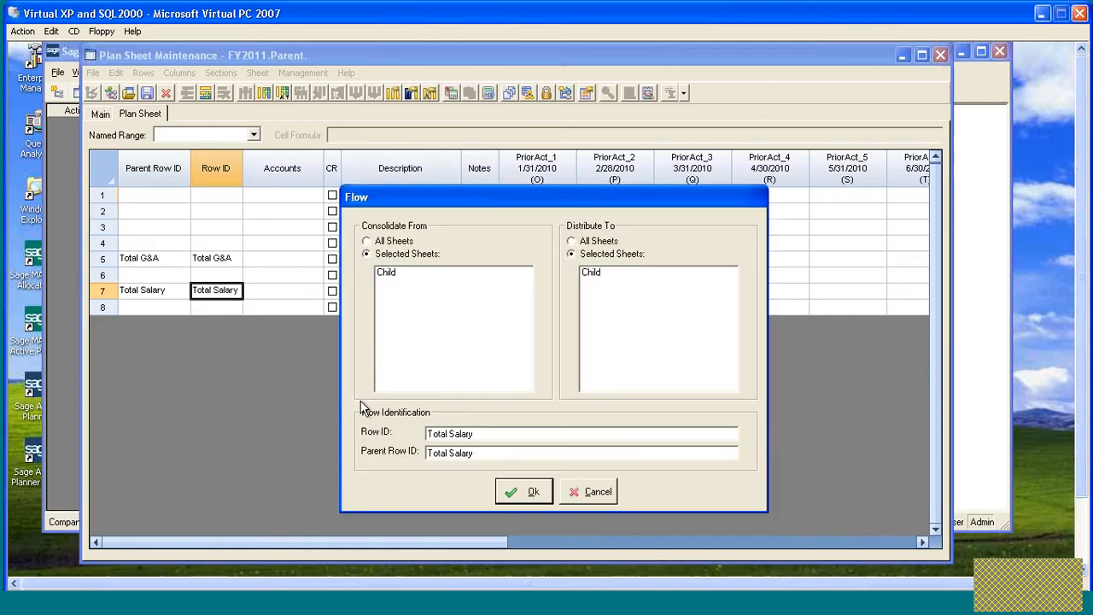
click(368, 242)
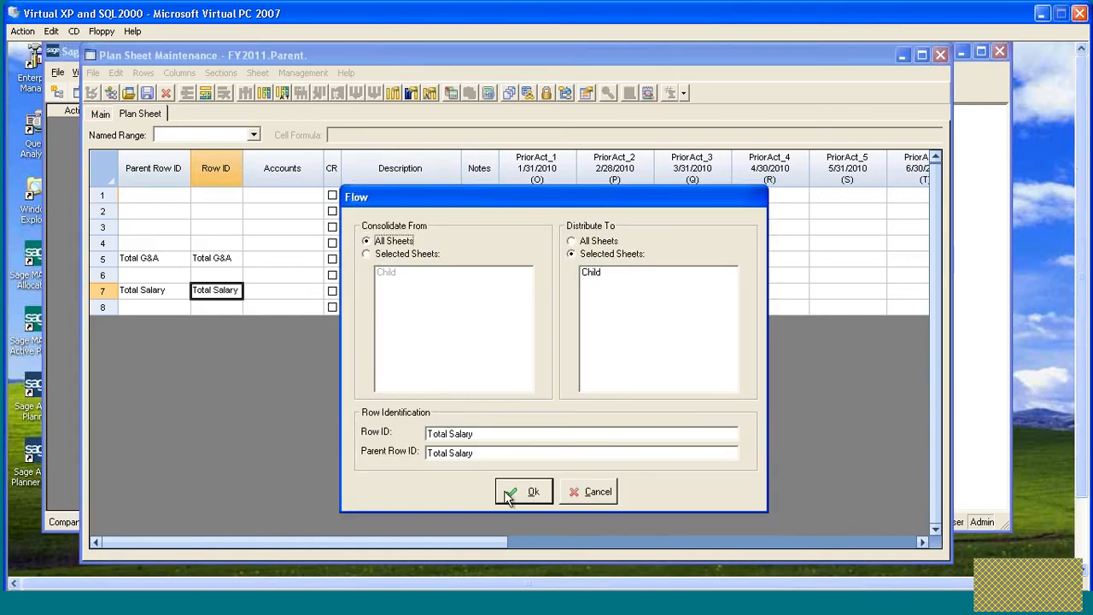
click(521, 493)
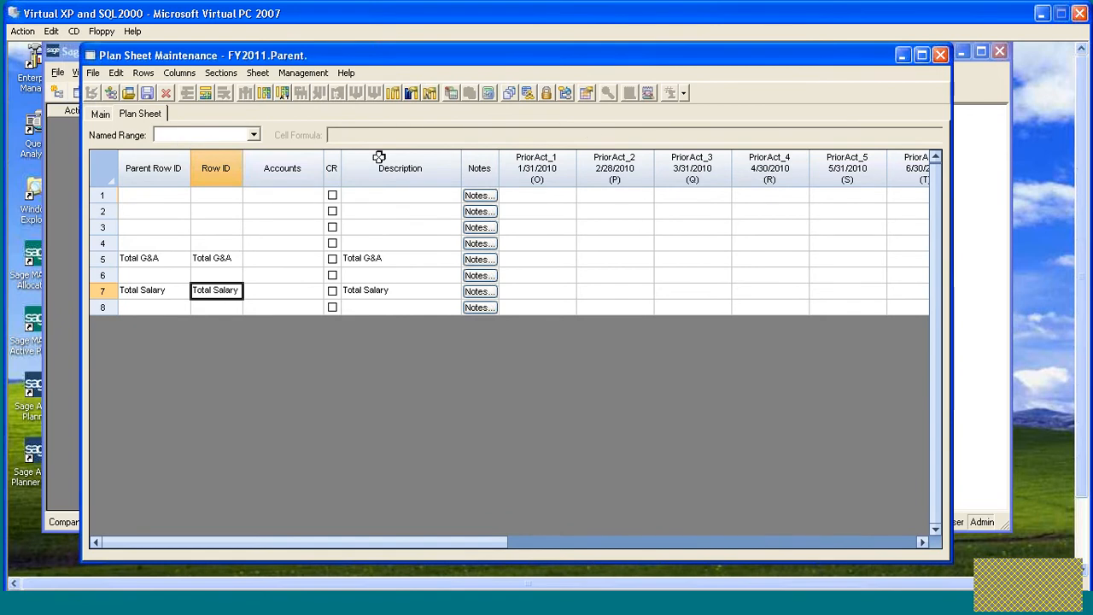
- Consolidate subsheets into the Parent sheet, then close the sheet without saving changes
click(567, 93)
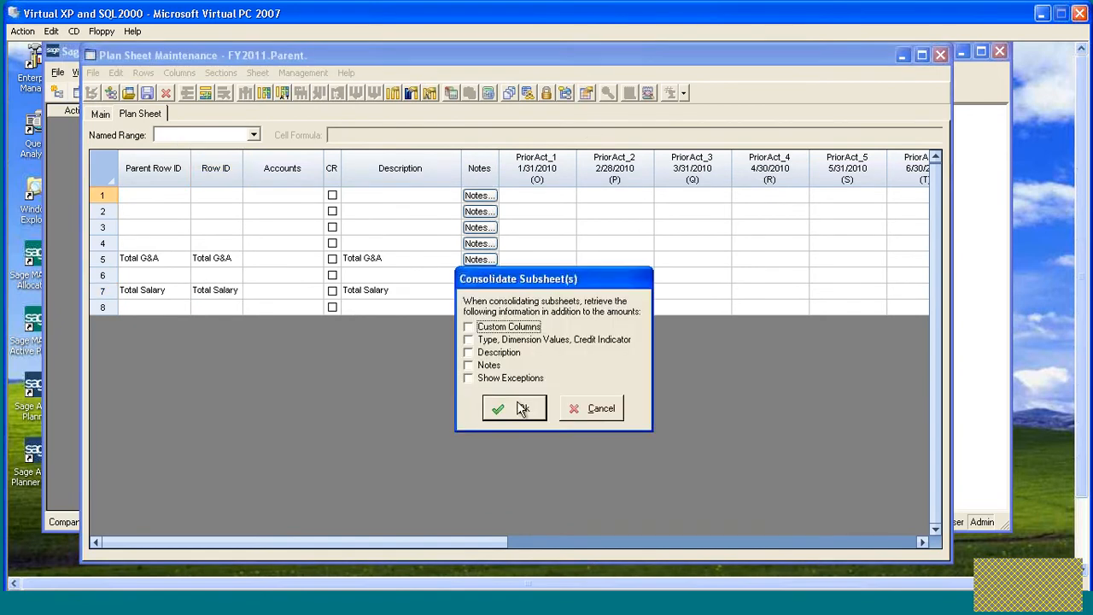
click(515, 402)
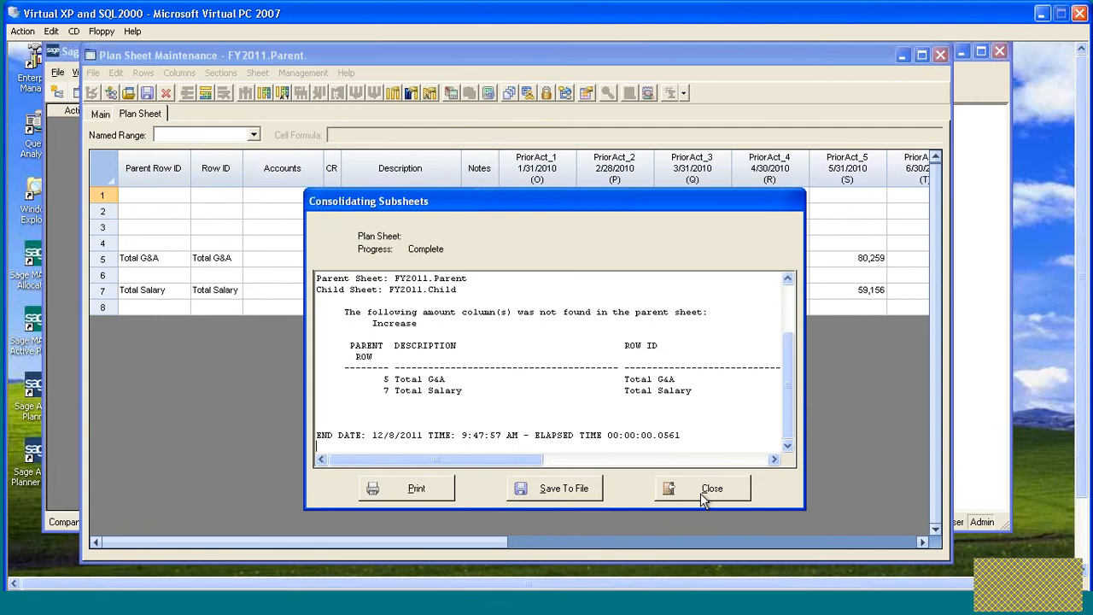
click(700, 493)
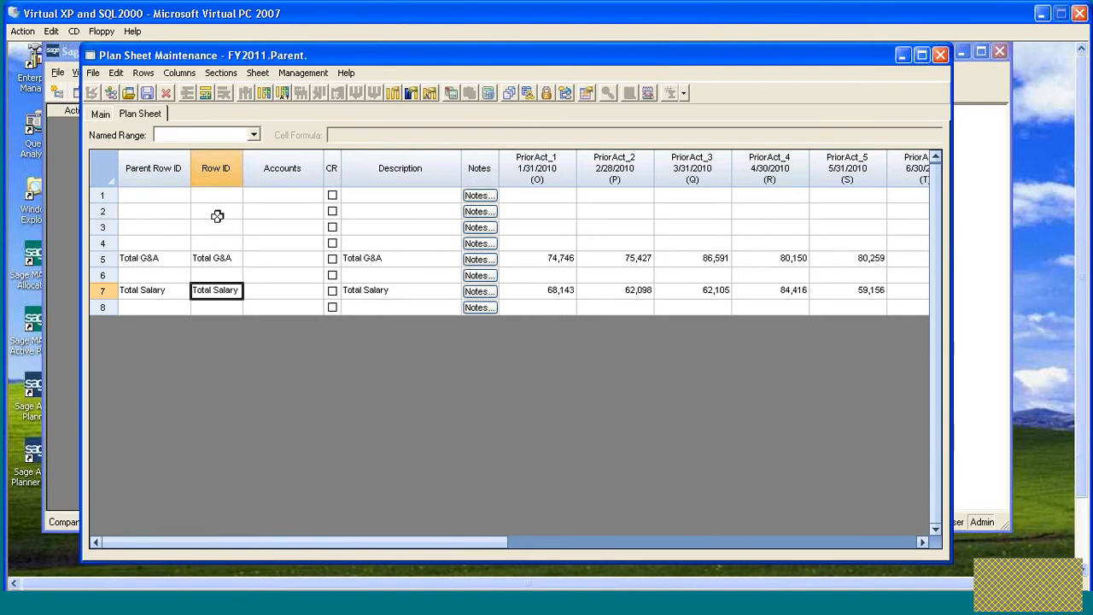
click(941, 57)
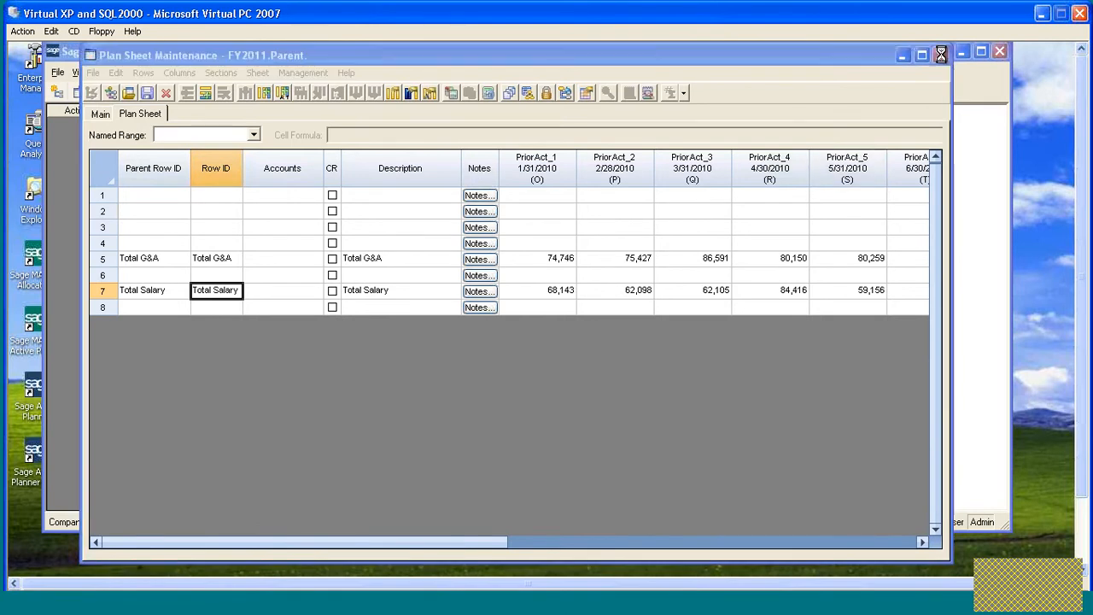
drag(566, 324, 590, 265)
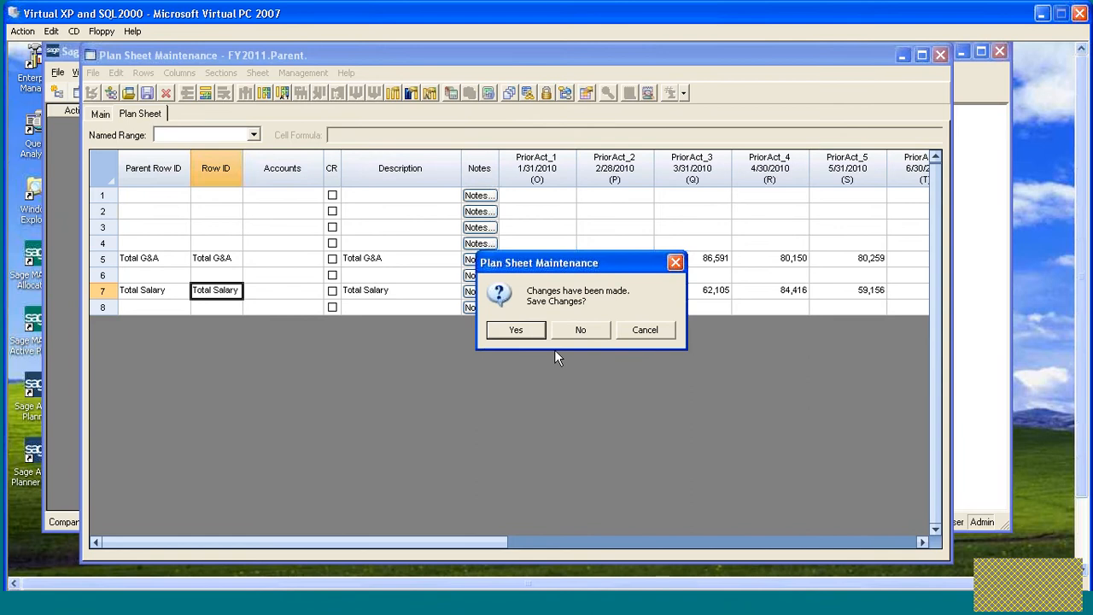
click(591, 334)
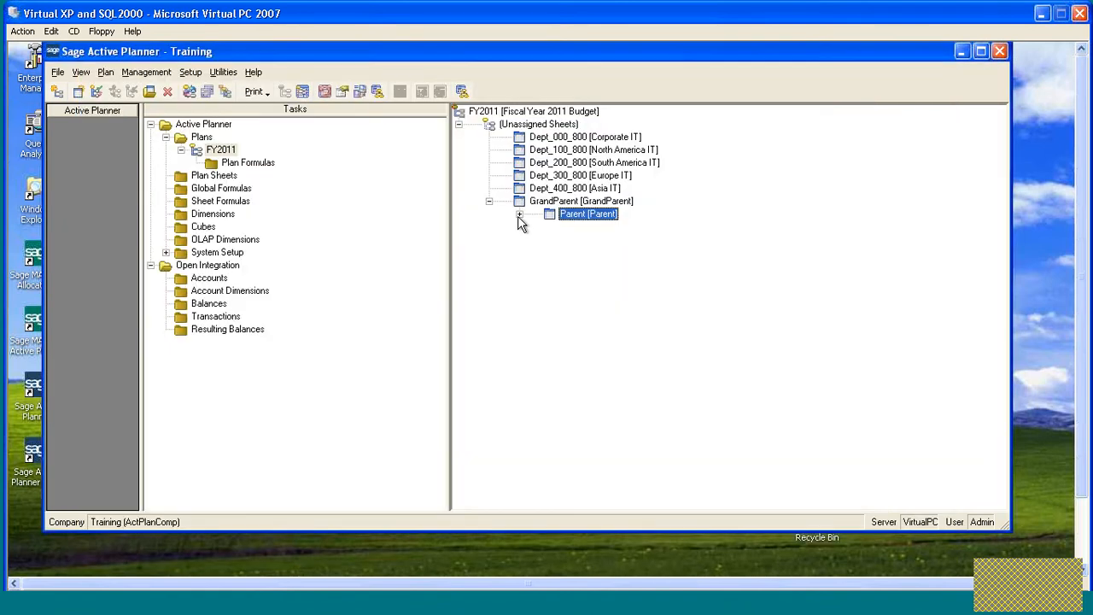
- Reopen the Parent sheet, consolidate its subsheets again, and close it without saving changes
click(519, 215)
double_click(558, 214)
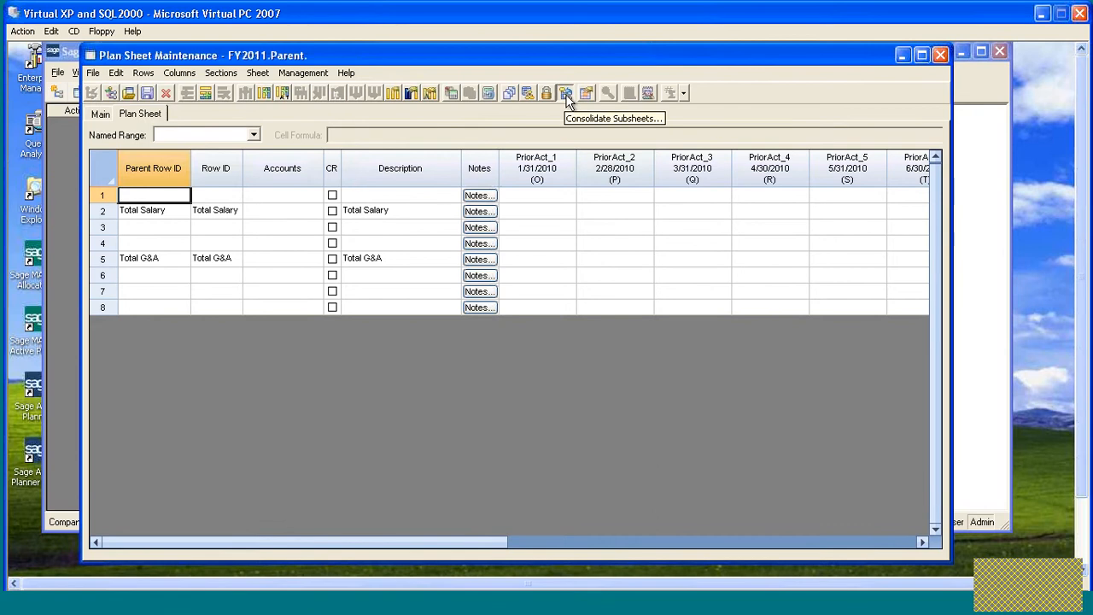
click(566, 94)
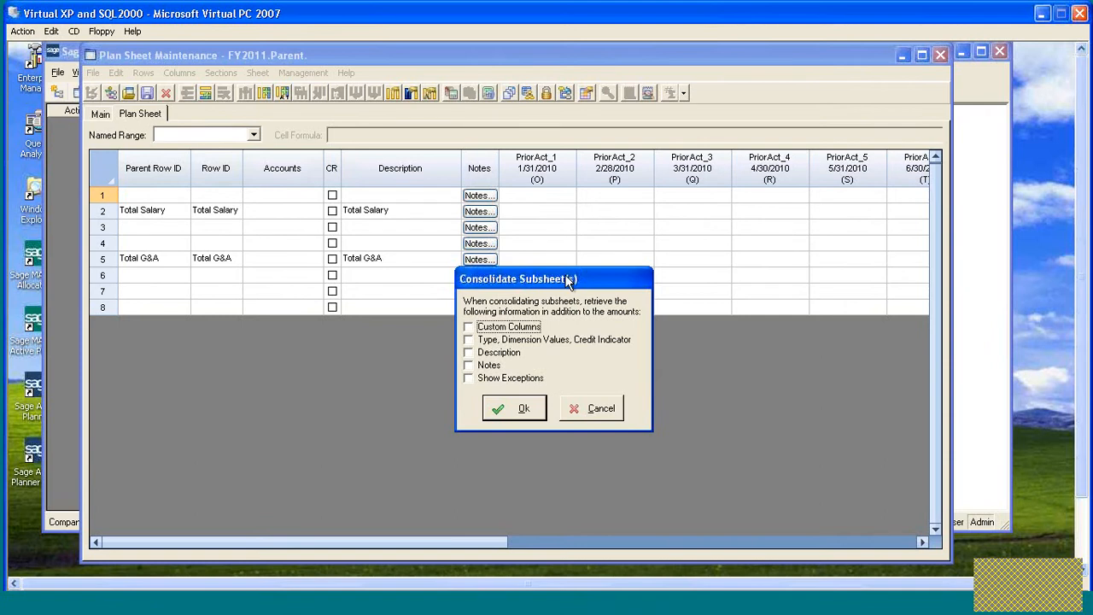
click(561, 242)
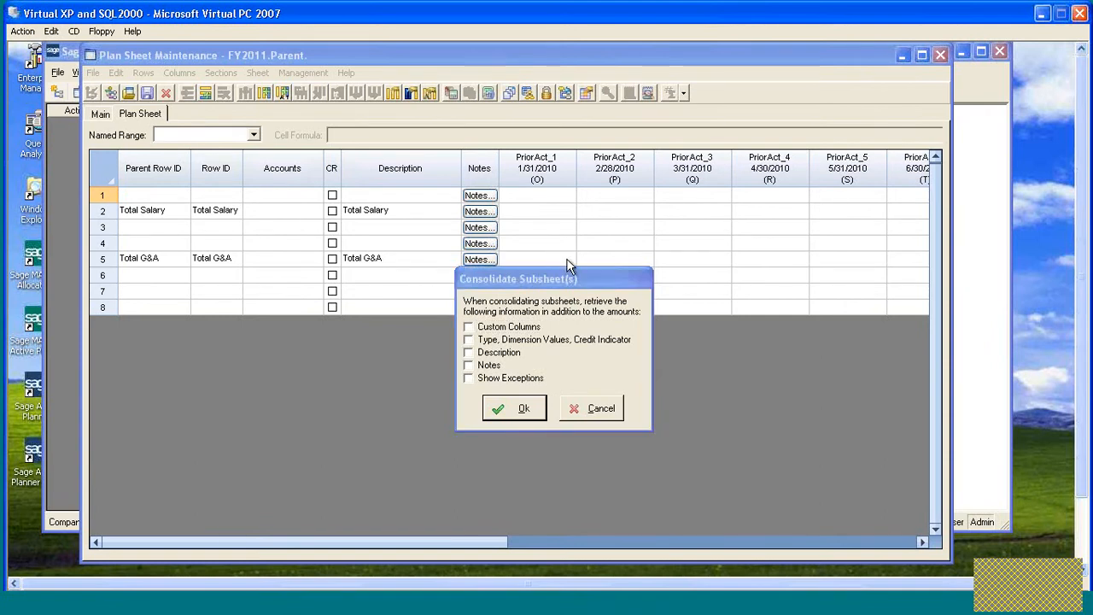
click(510, 410)
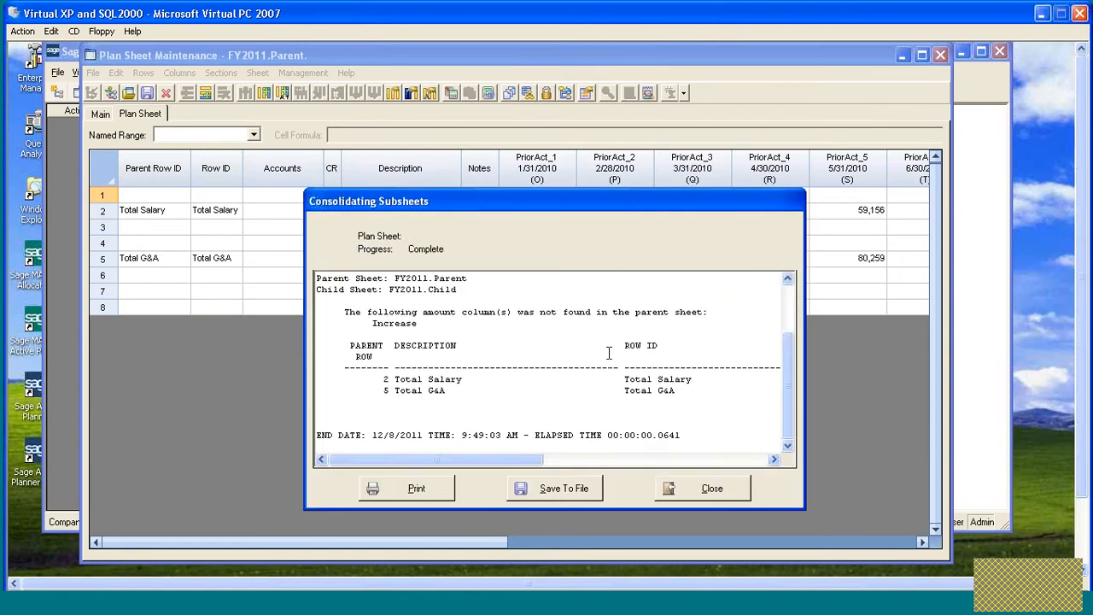
click(714, 488)
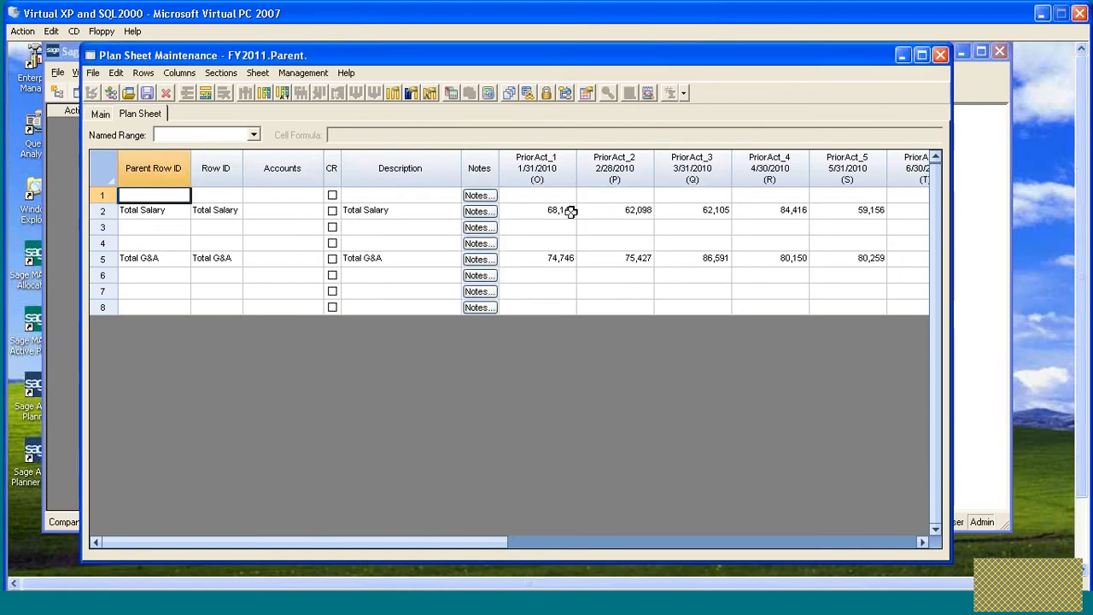
click(940, 54)
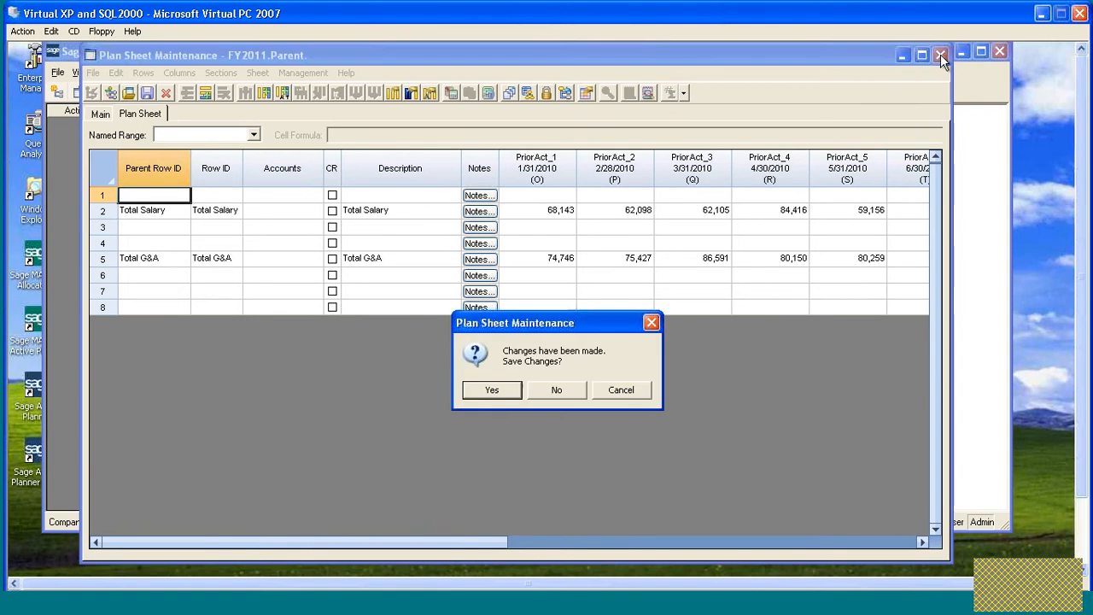
click(571, 392)
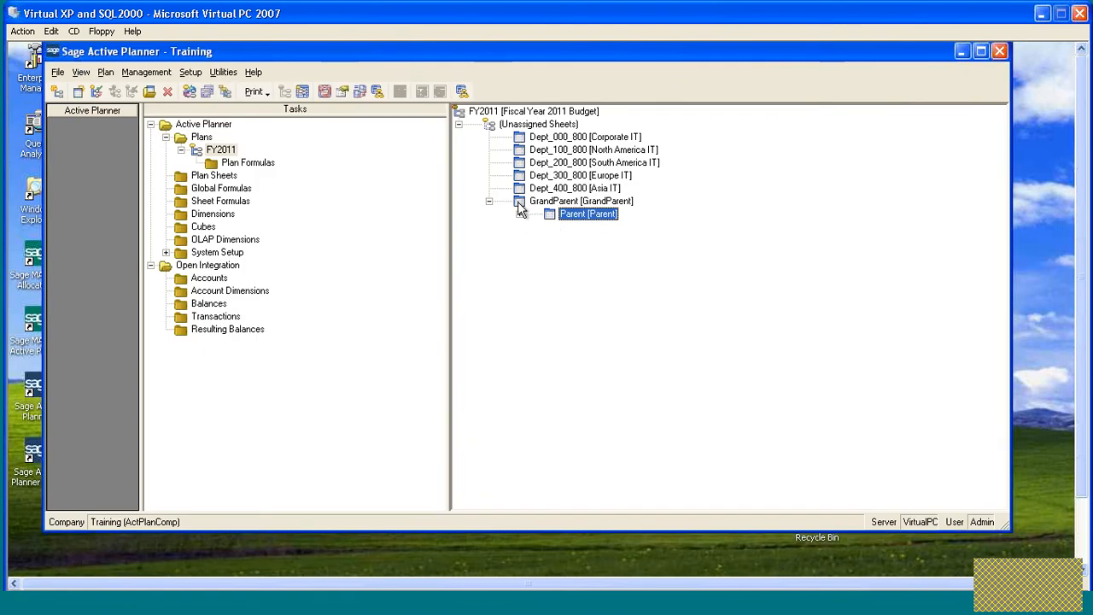
- Open the GrandParent sheet, consolidate its subsheets, inspect the row amounts, and close without saving
double_click(521, 209)
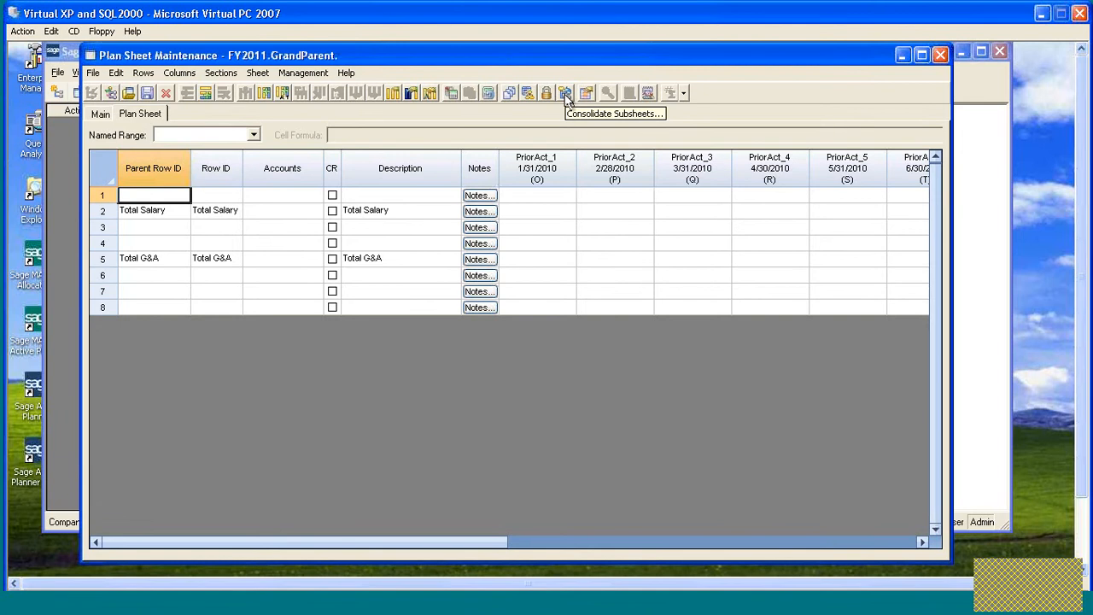
click(565, 94)
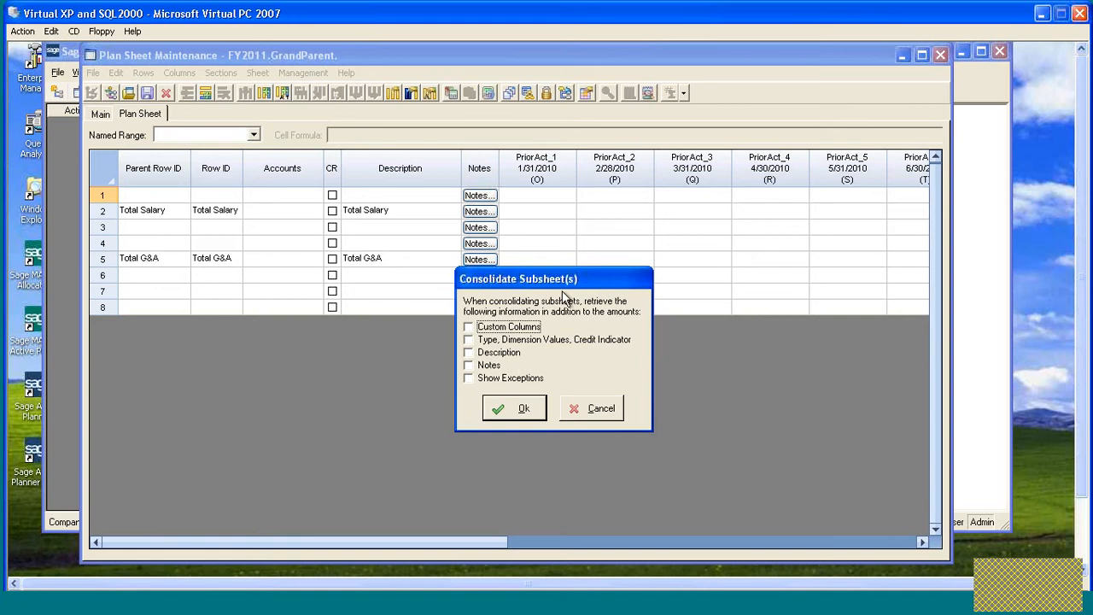
click(516, 408)
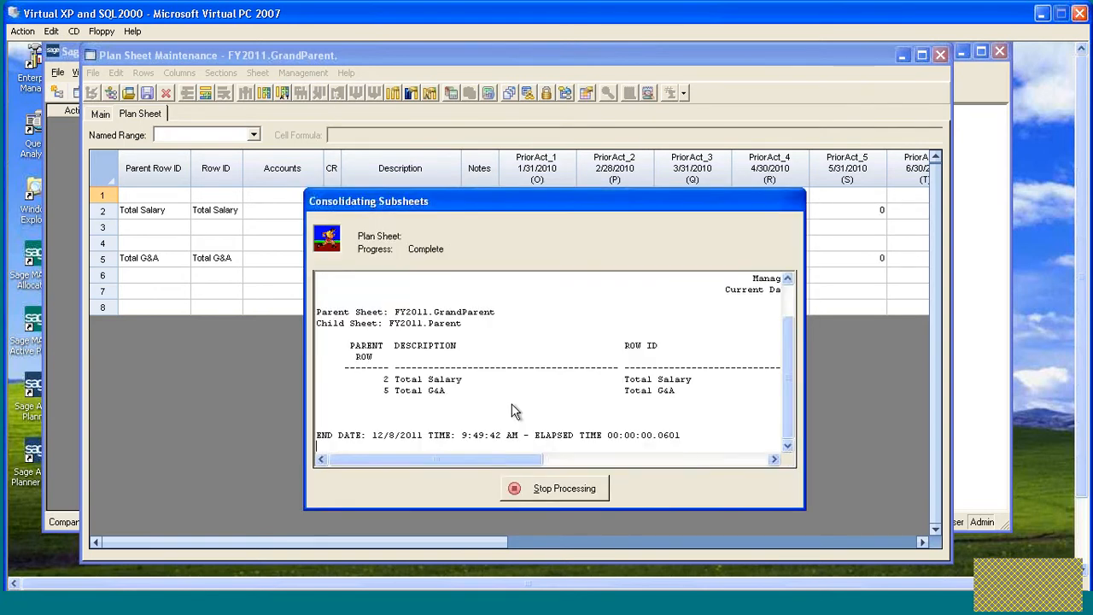
click(728, 494)
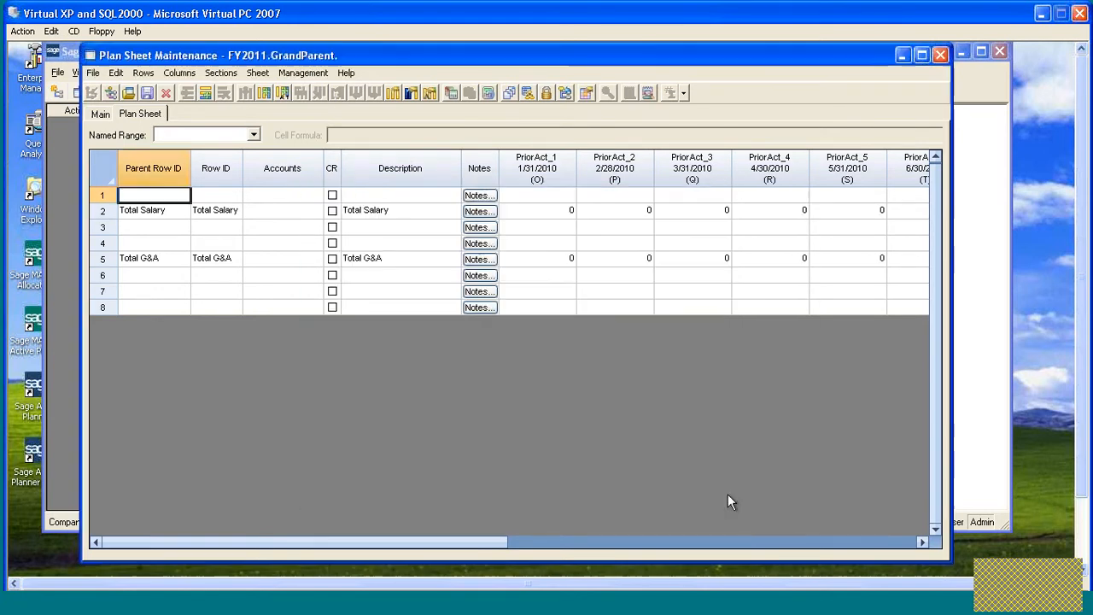
click(562, 211)
click(620, 210)
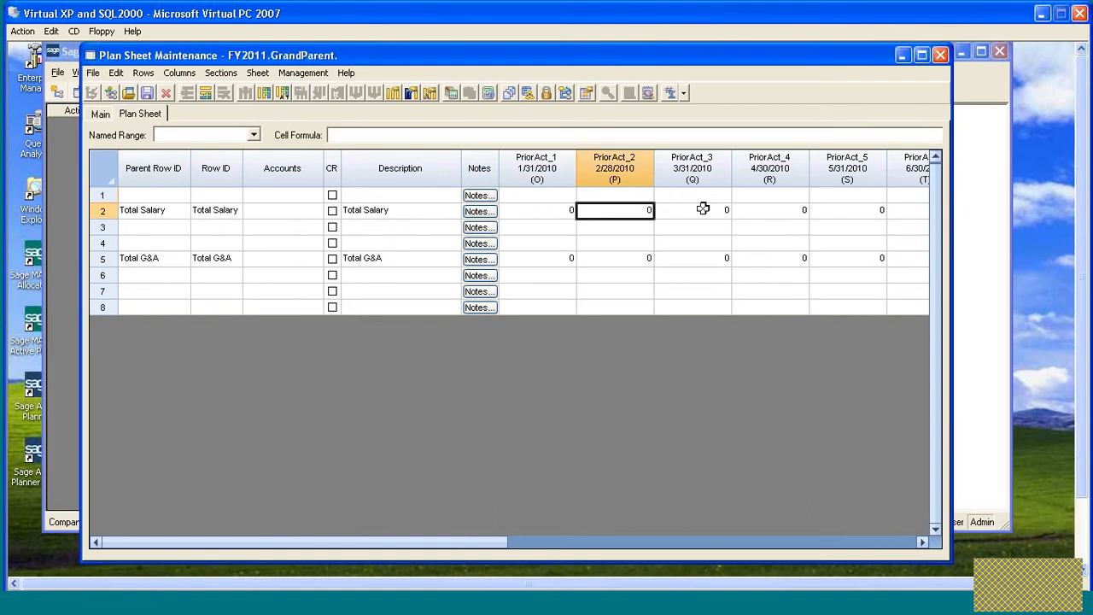
click(703, 209)
click(705, 260)
click(598, 259)
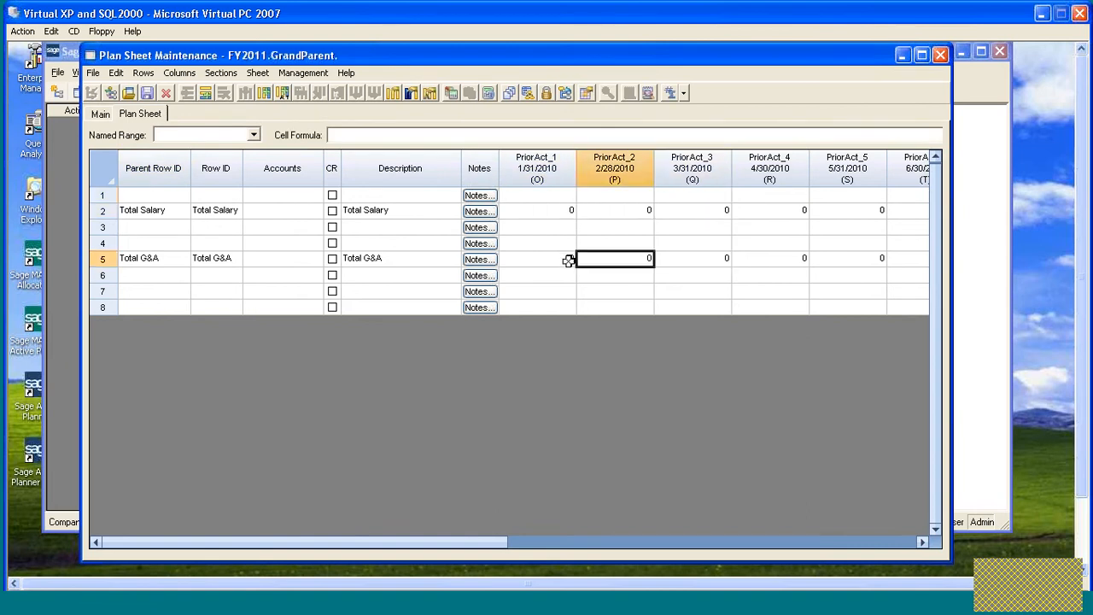
click(566, 260)
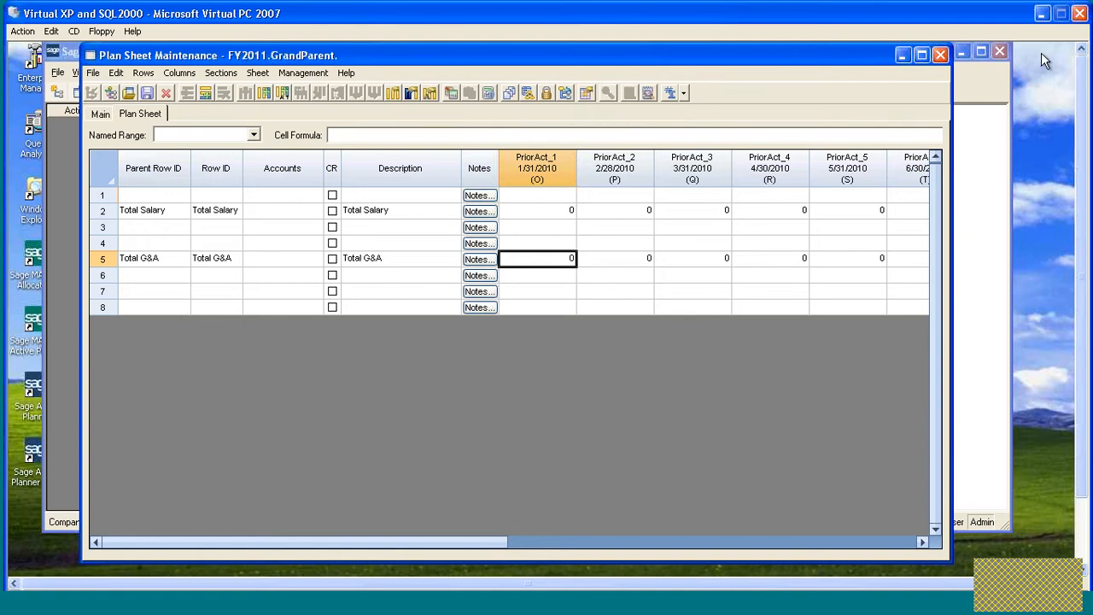
click(941, 55)
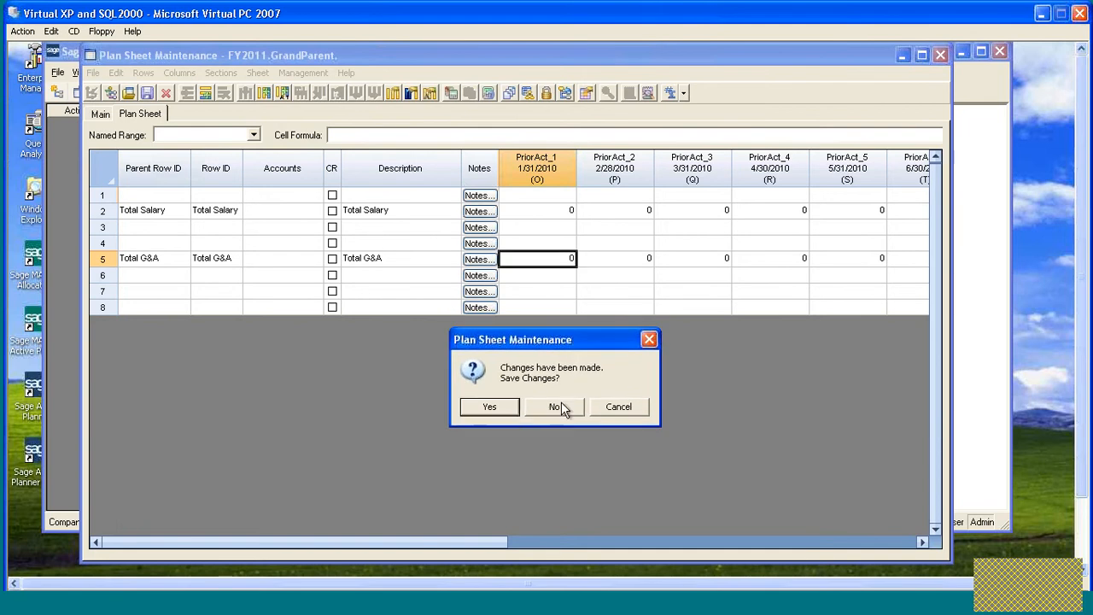
click(555, 412)
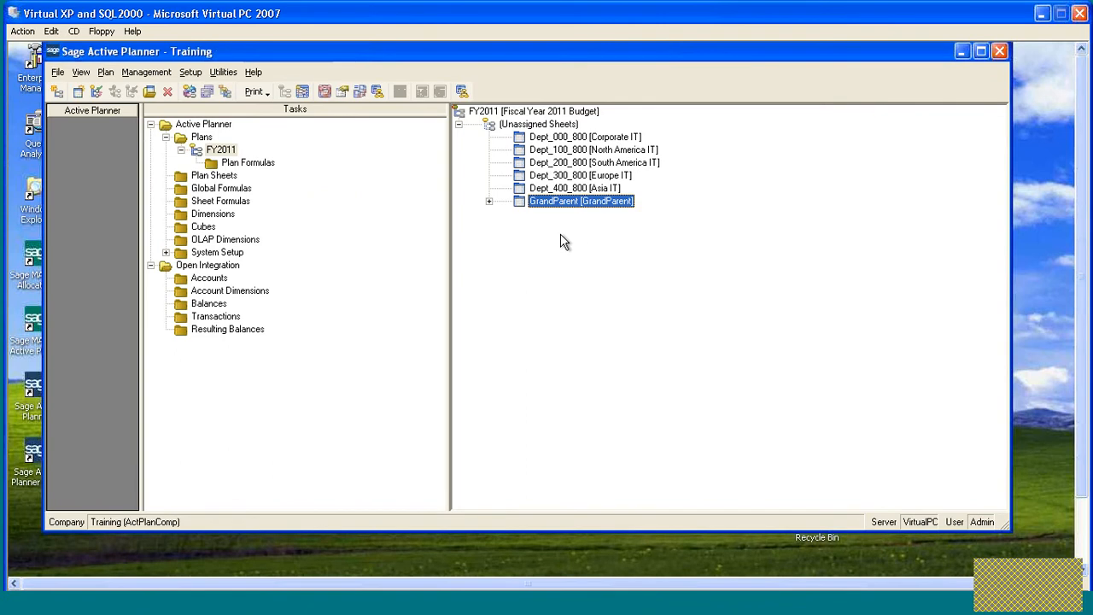
- Run Plan Processing on the GrandParent sheet with Consolidation processing enabled for all subsheets
click(489, 203)
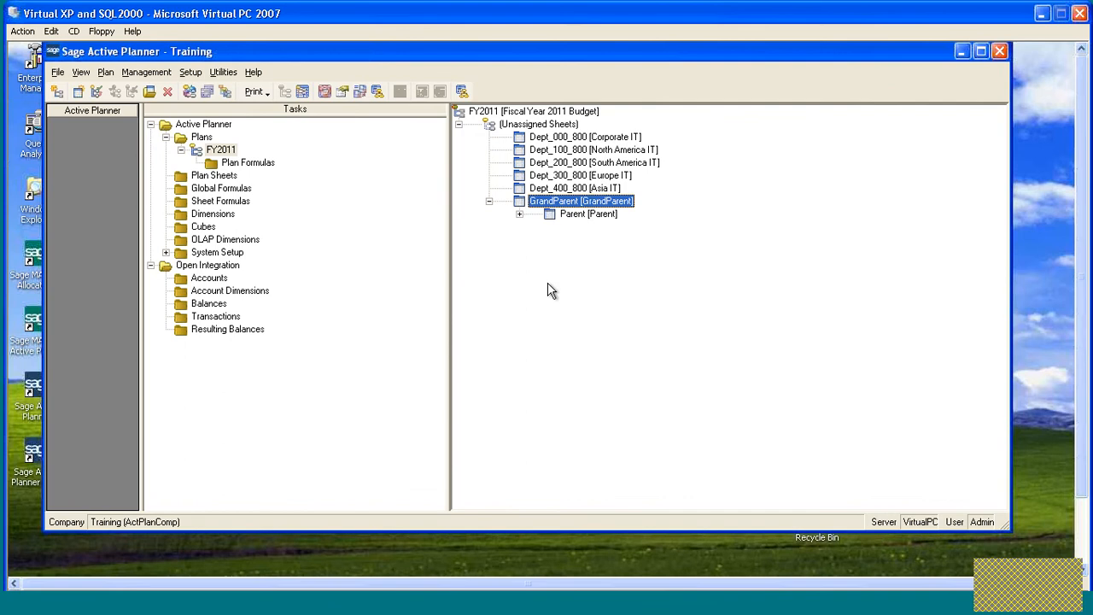
click(520, 215)
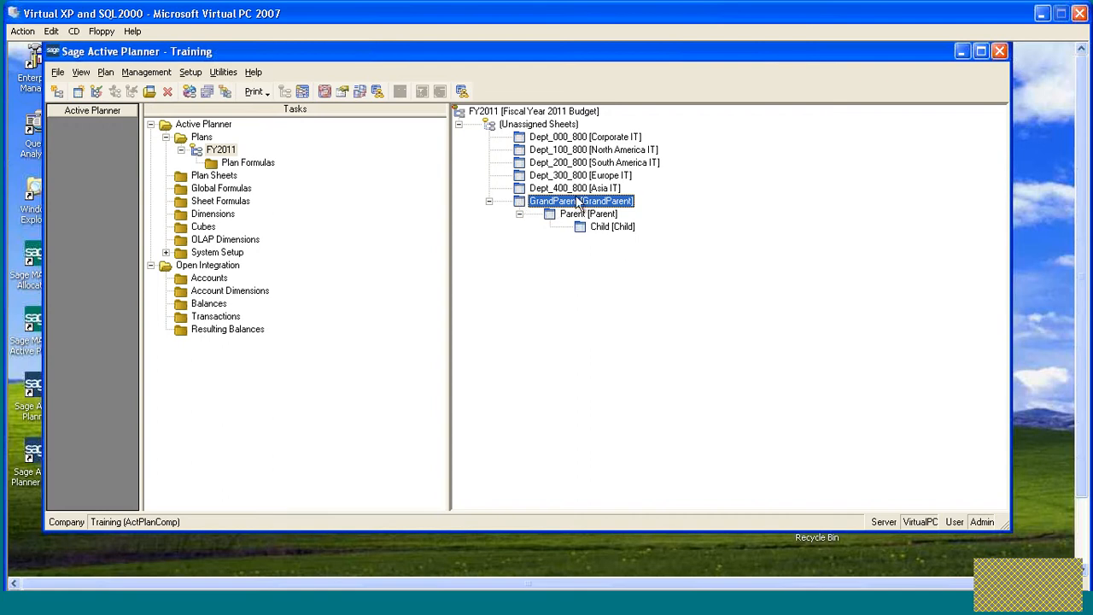
right_click(523, 208)
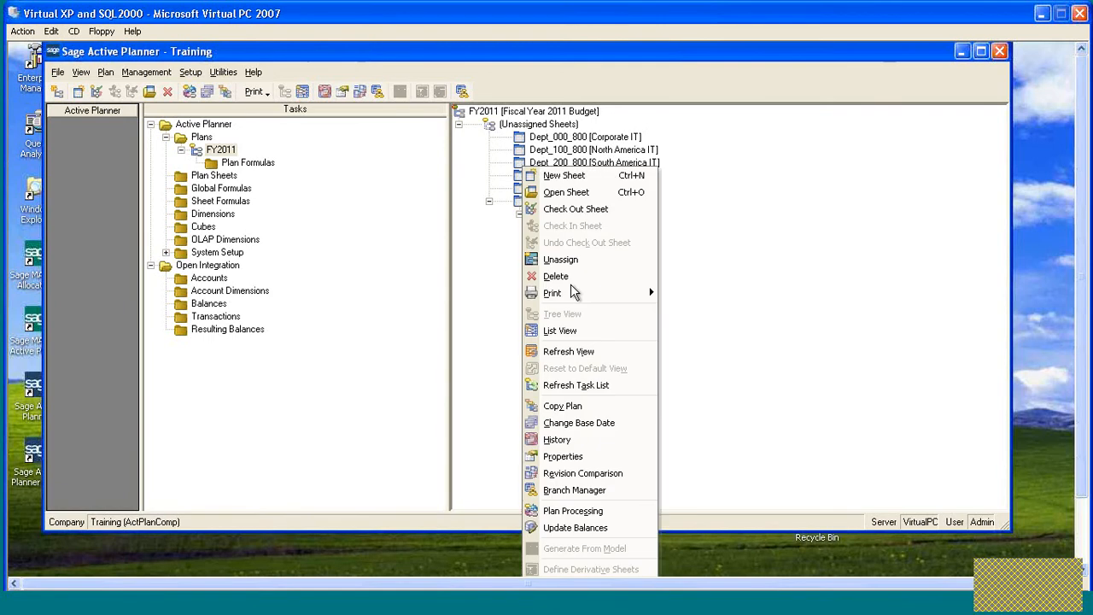
click(573, 511)
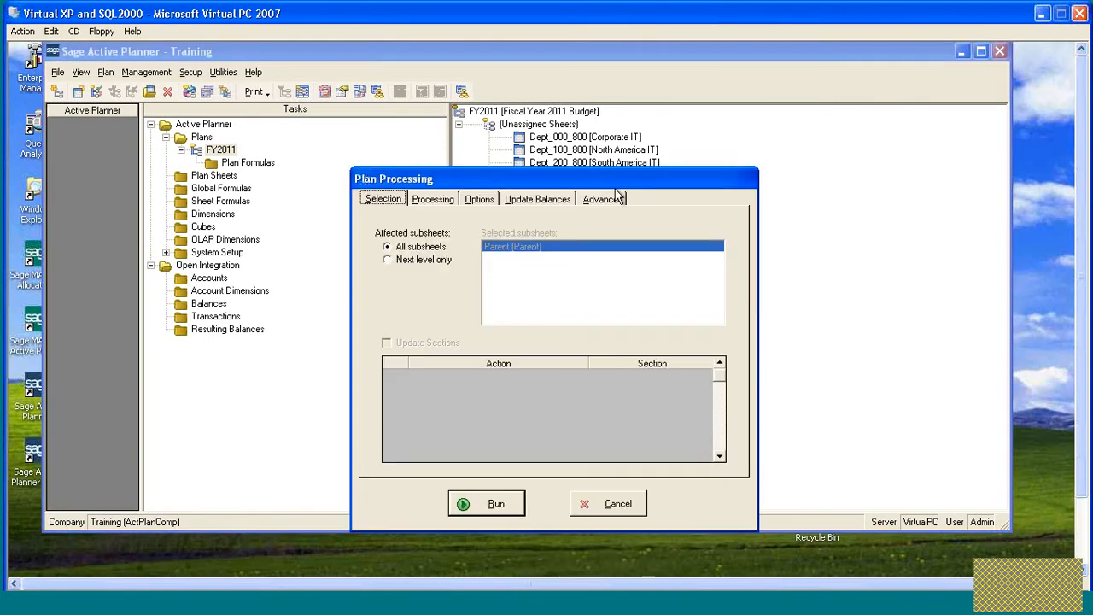
drag(623, 178, 626, 110)
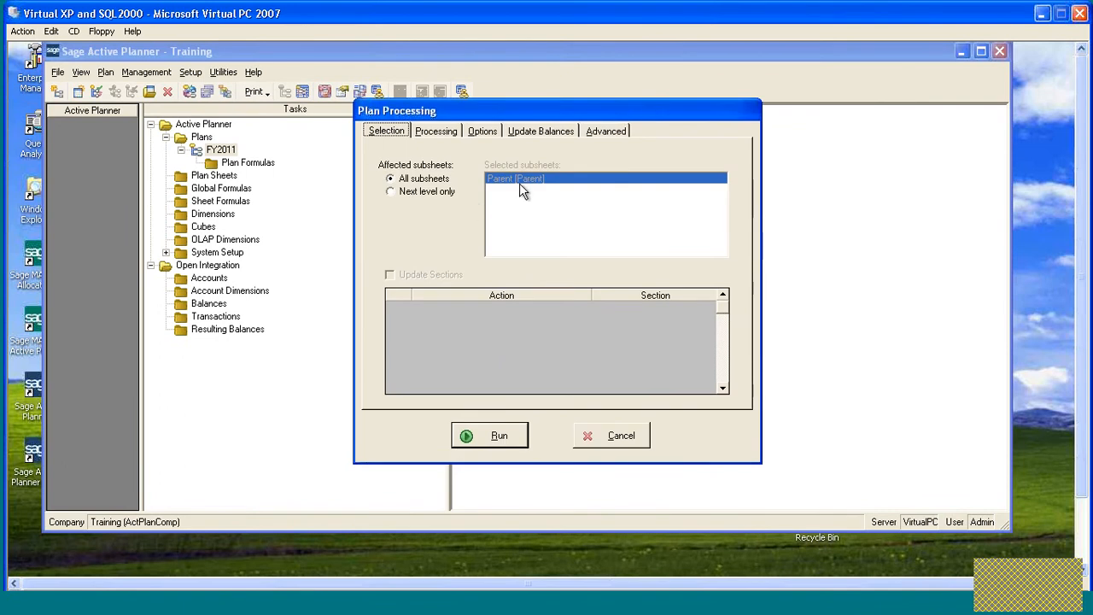
click(435, 134)
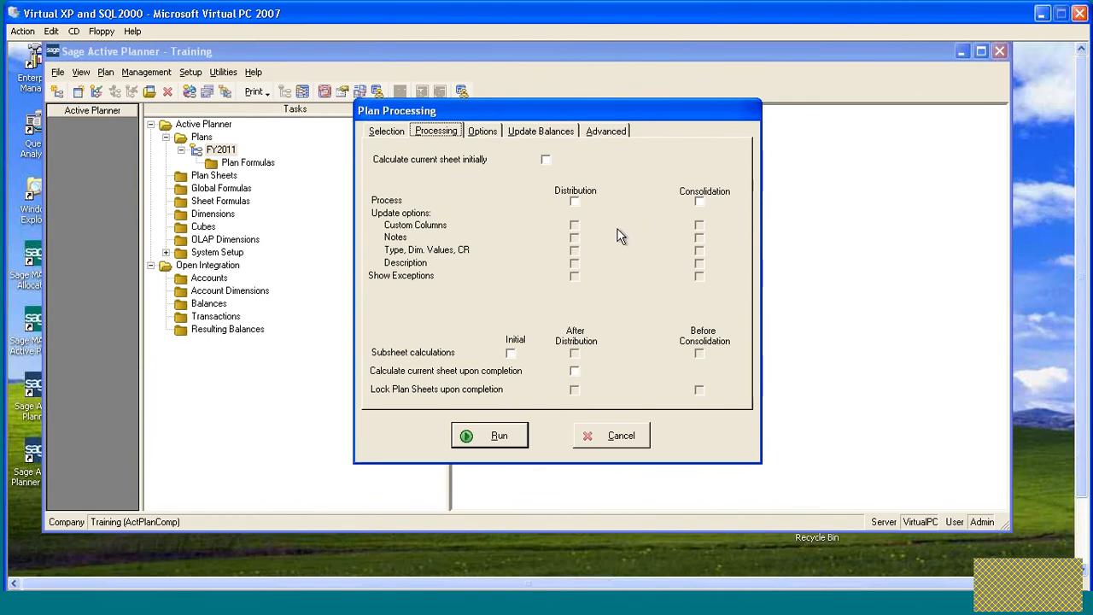
click(700, 201)
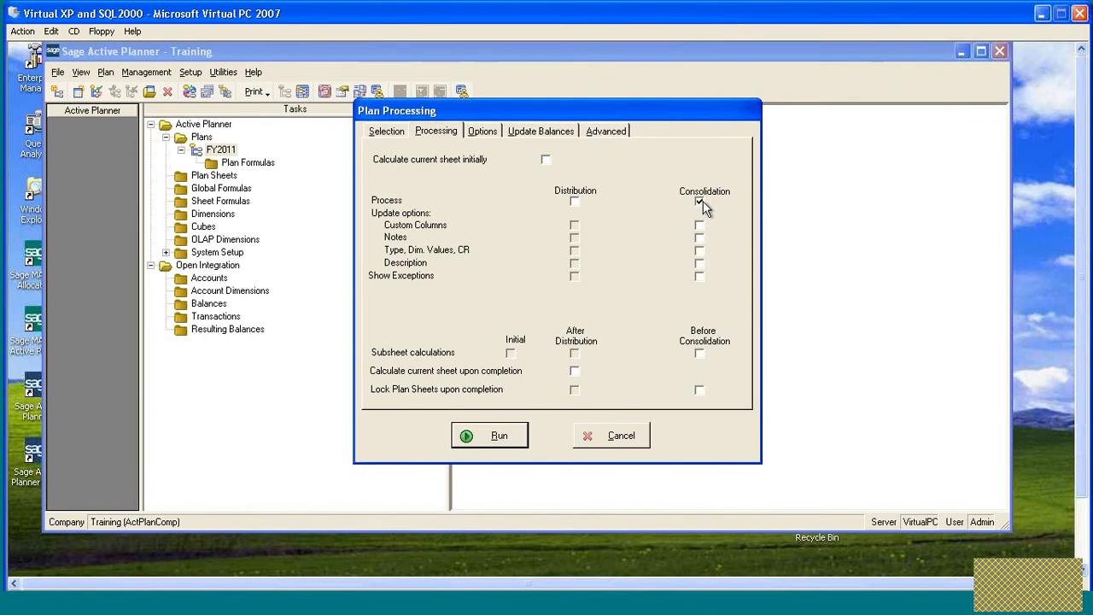
click(499, 438)
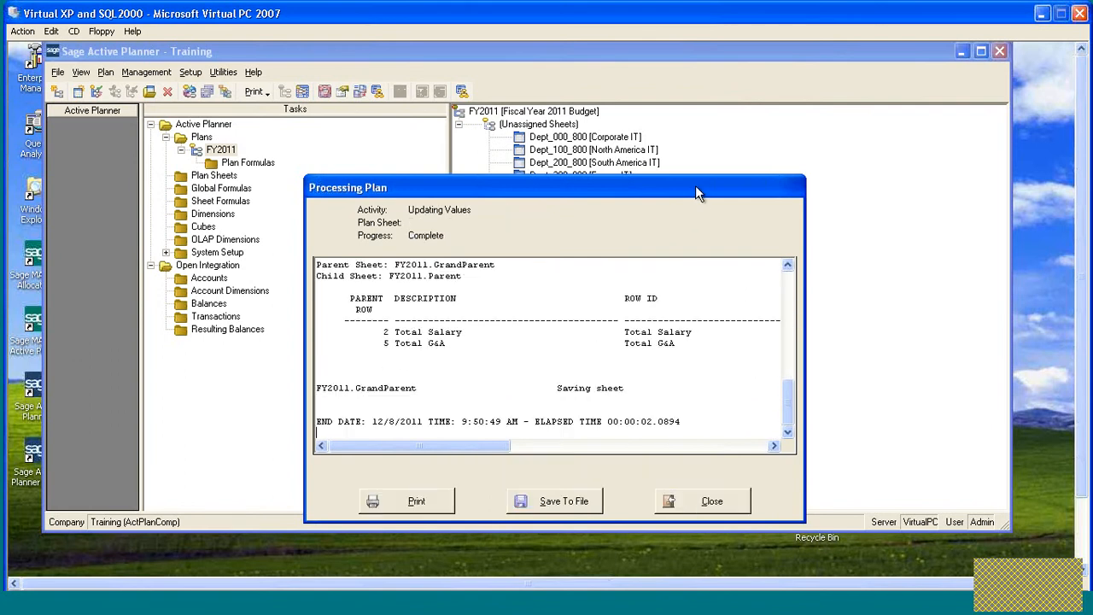
- Review the plan processing log, close it, and expand GrandParent in the plan tree
drag(694, 186, 593, 123)
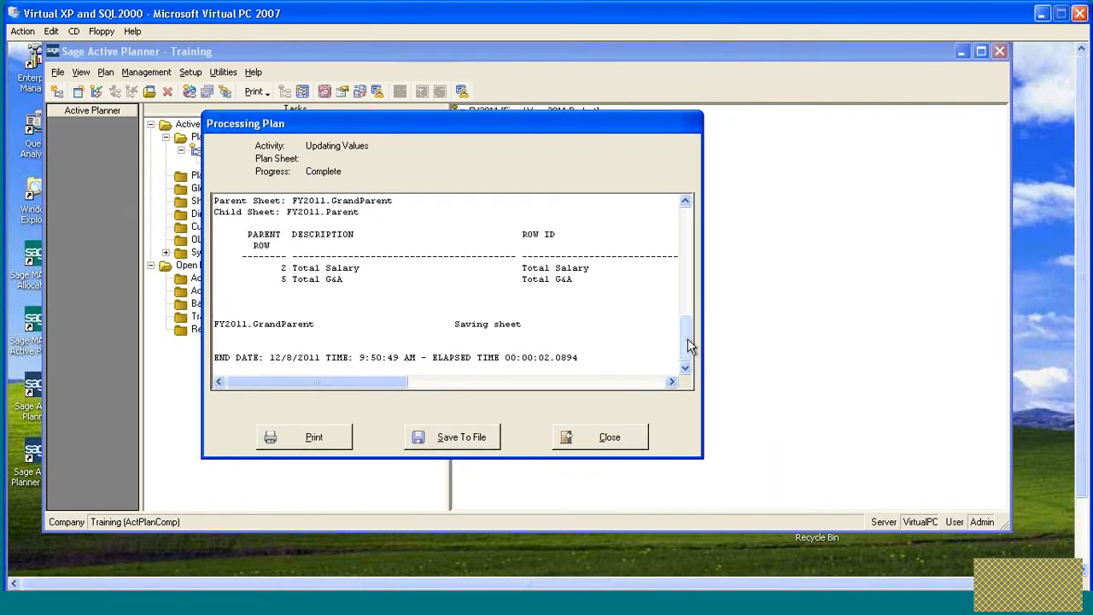
drag(688, 338, 688, 224)
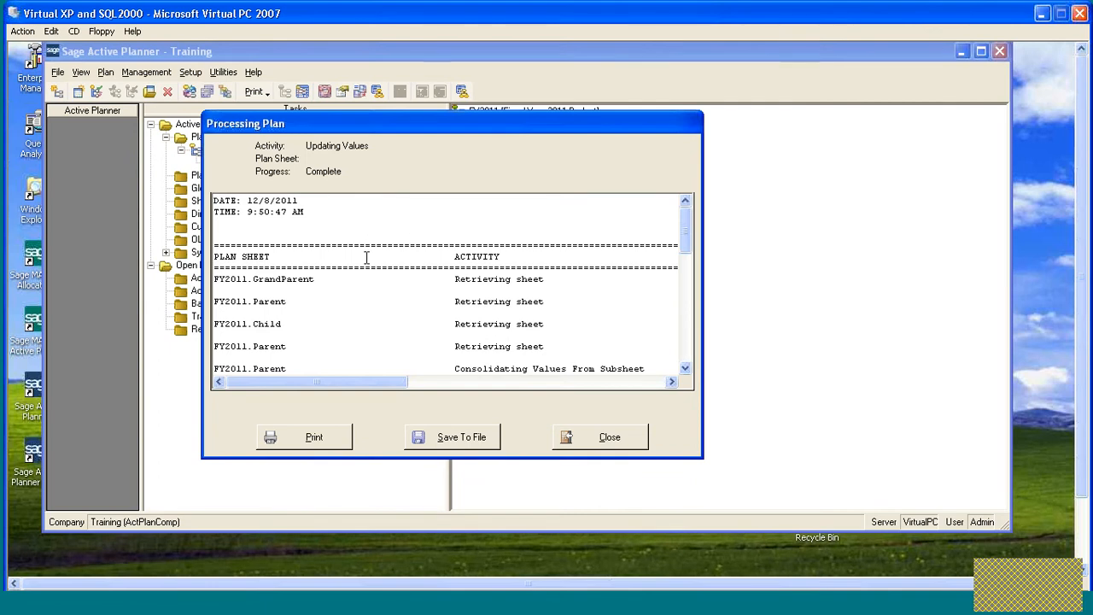
scroll(366, 258, down, 1)
scroll(365, 258, down, 1)
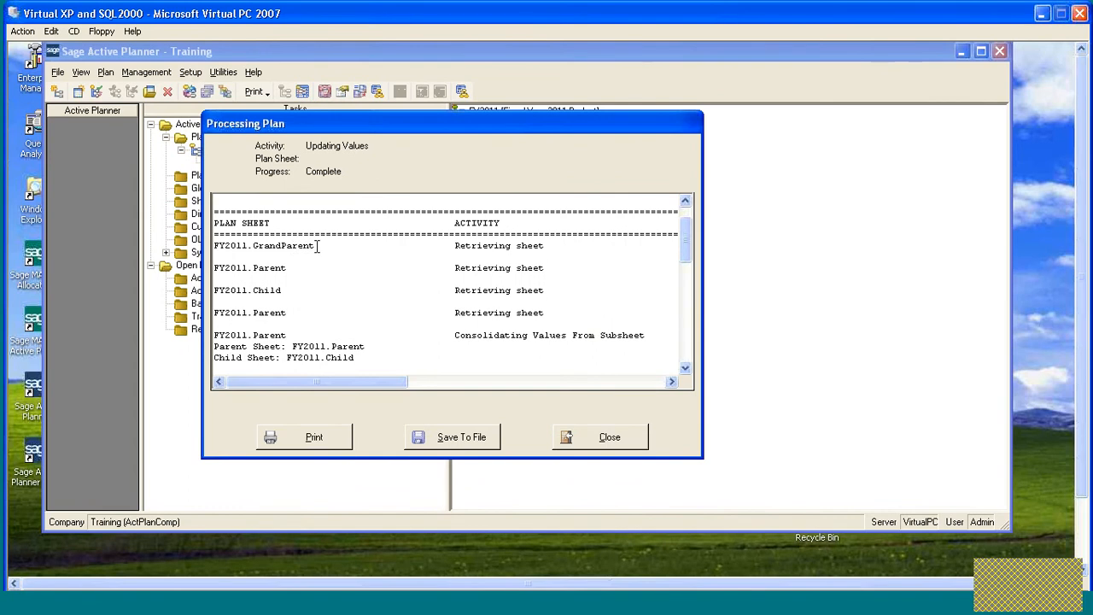
scroll(378, 237, down, 1)
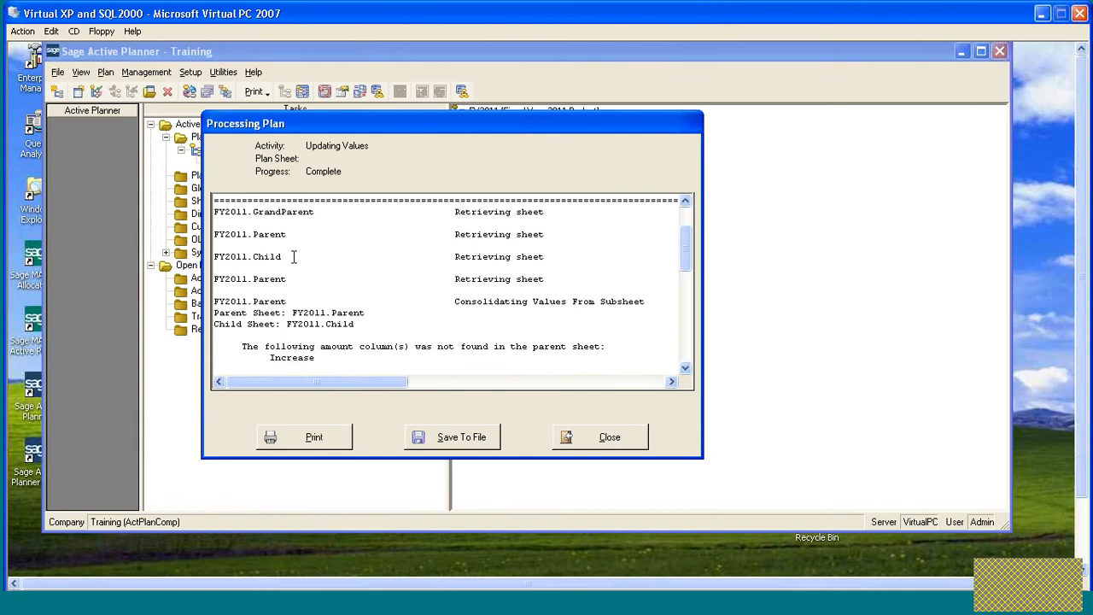
scroll(427, 256, down, 2)
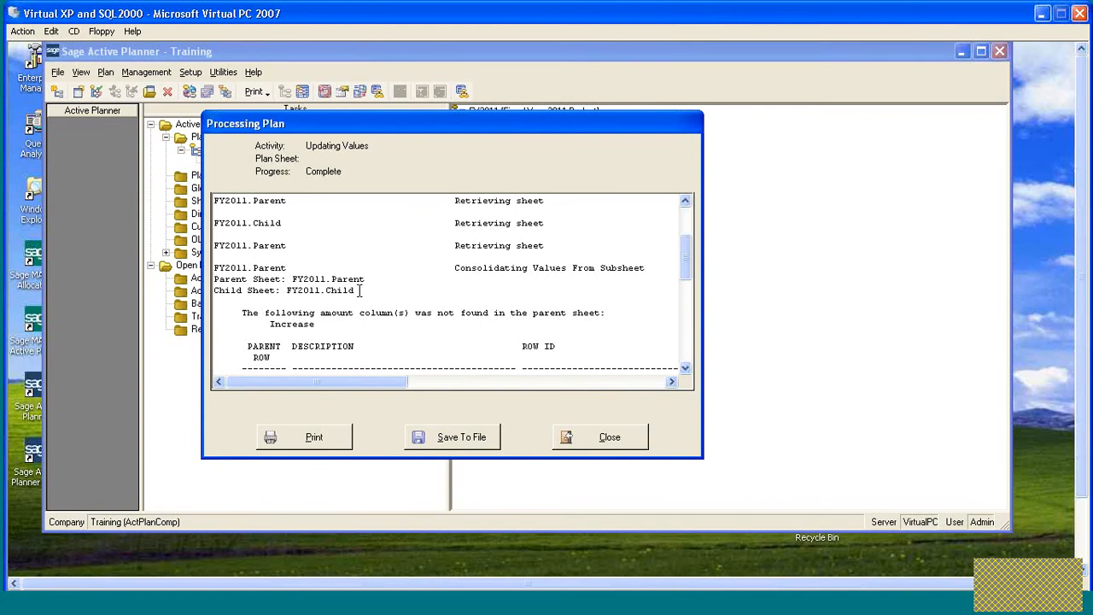
scroll(393, 273, down, 3)
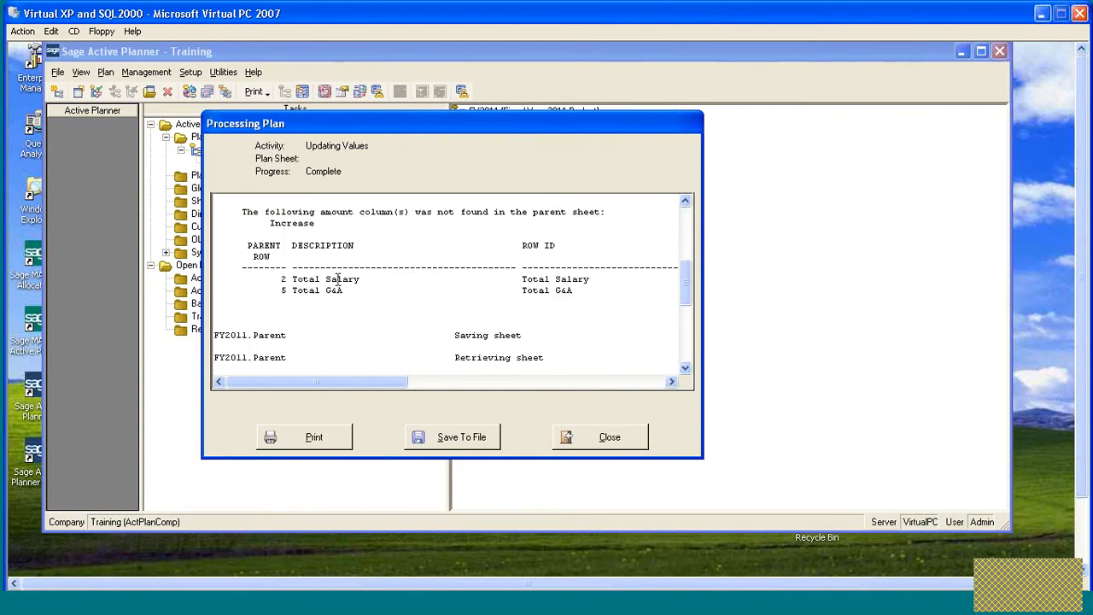
scroll(345, 273, down, 1)
scroll(346, 273, down, 2)
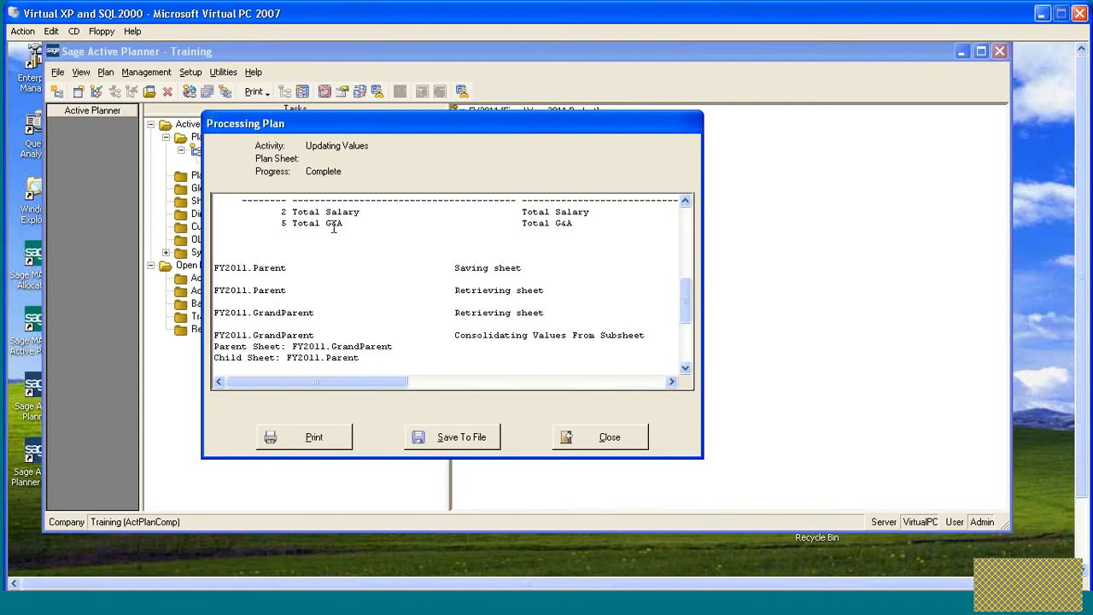
scroll(299, 224, down, 1)
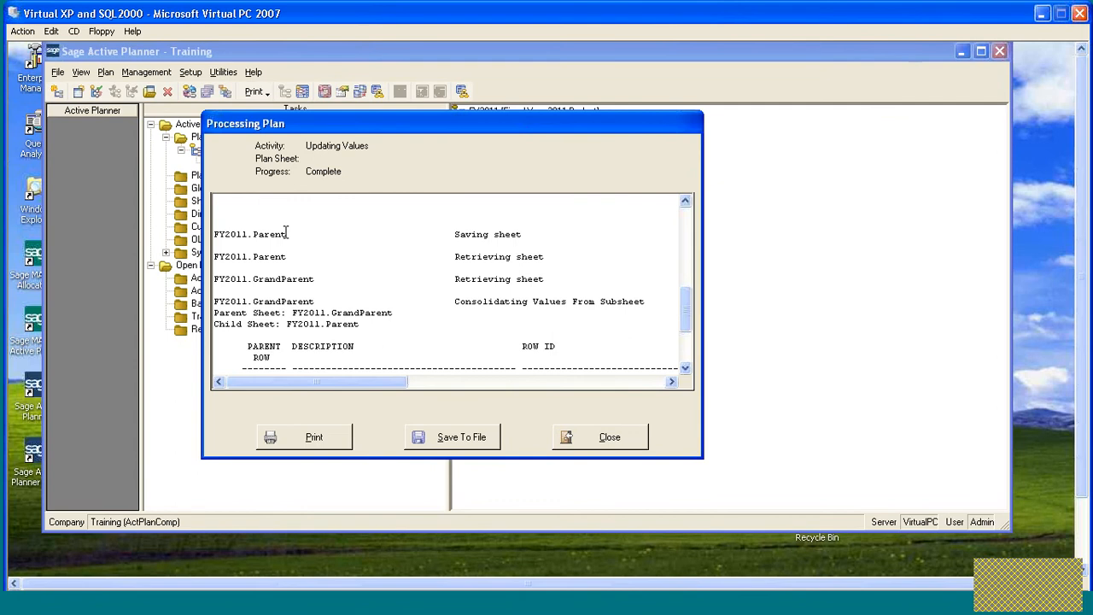
scroll(319, 248, down, 2)
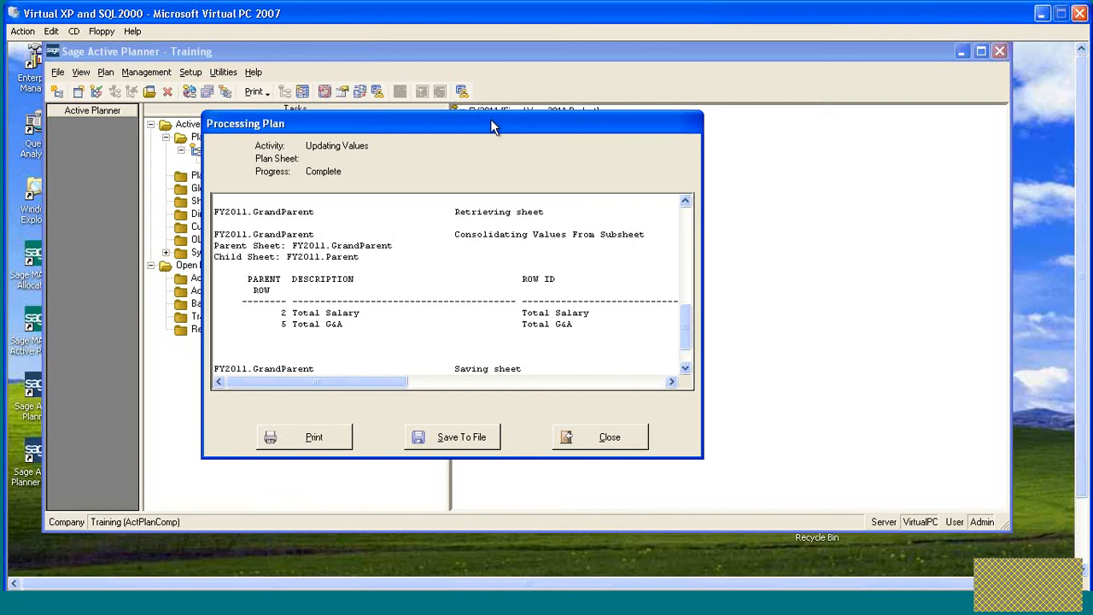
click(614, 437)
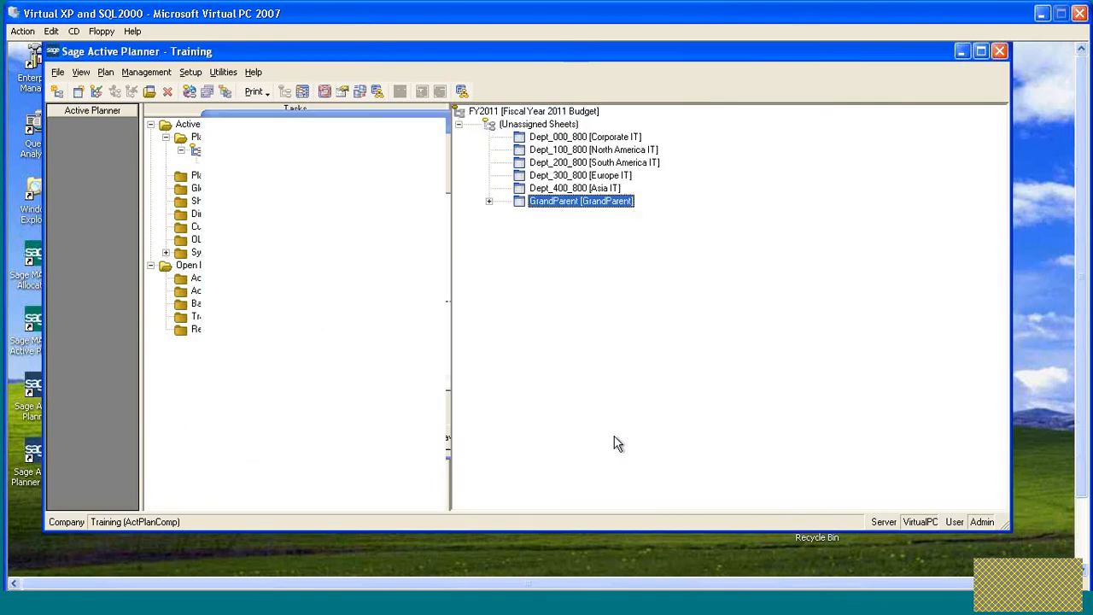
click(490, 202)
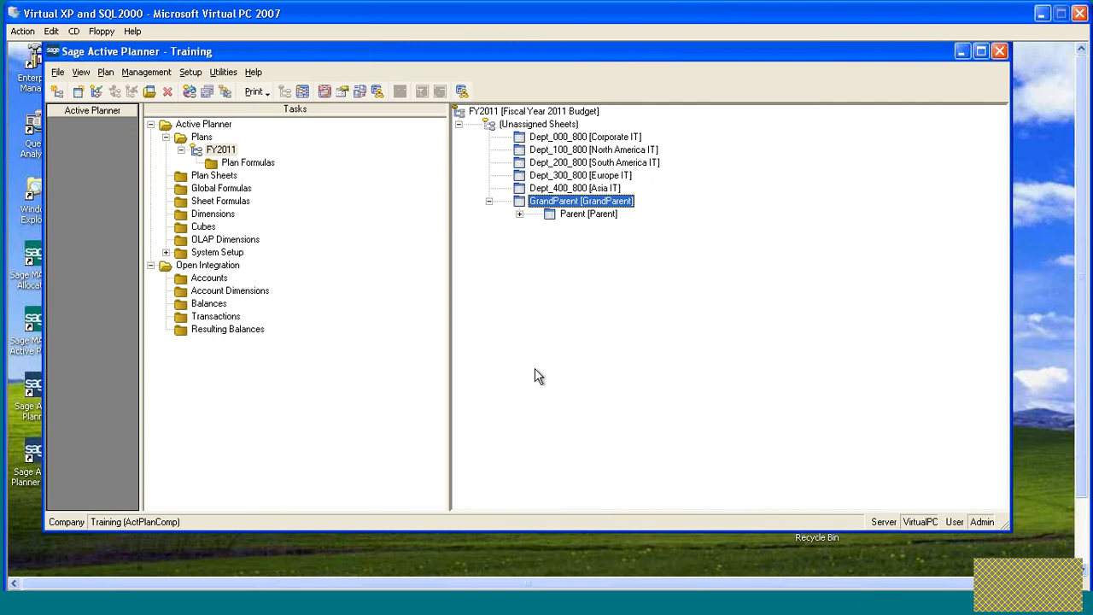